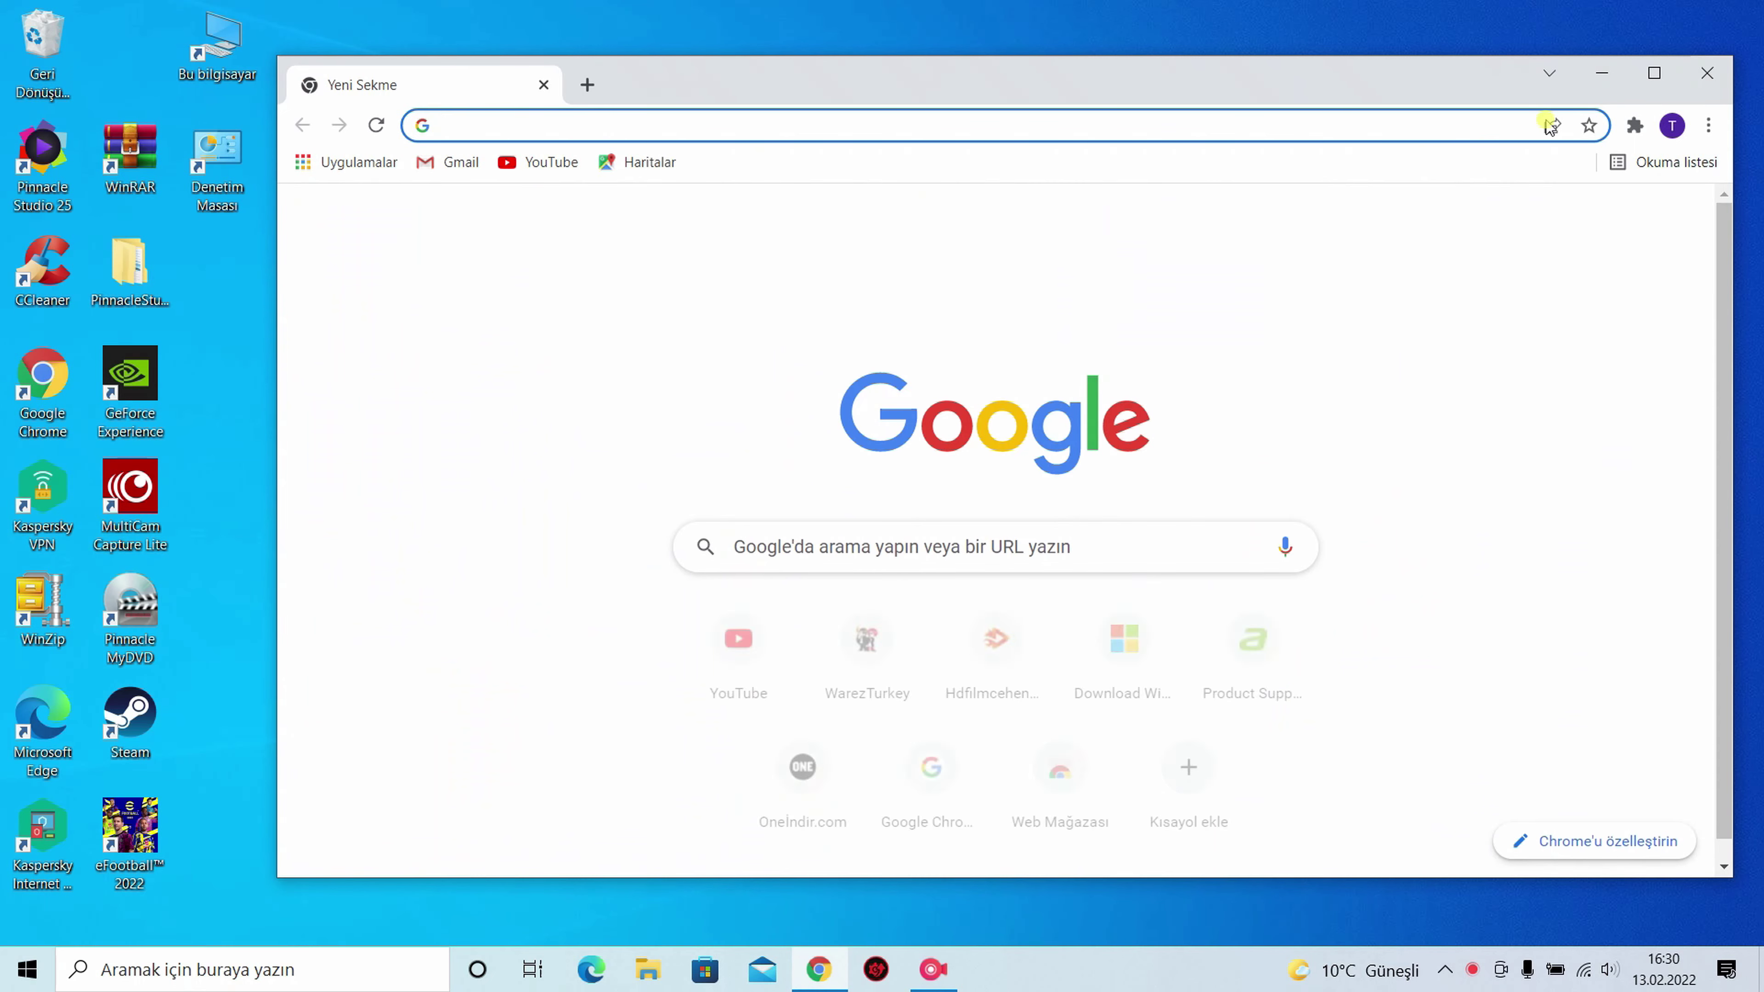
# Step: Maximize the browser, search Google for "windows 11 indir" and open Microsoft's Download Windows 11 page
pyautogui.click(1654, 73)
pyautogui.click(959, 470)
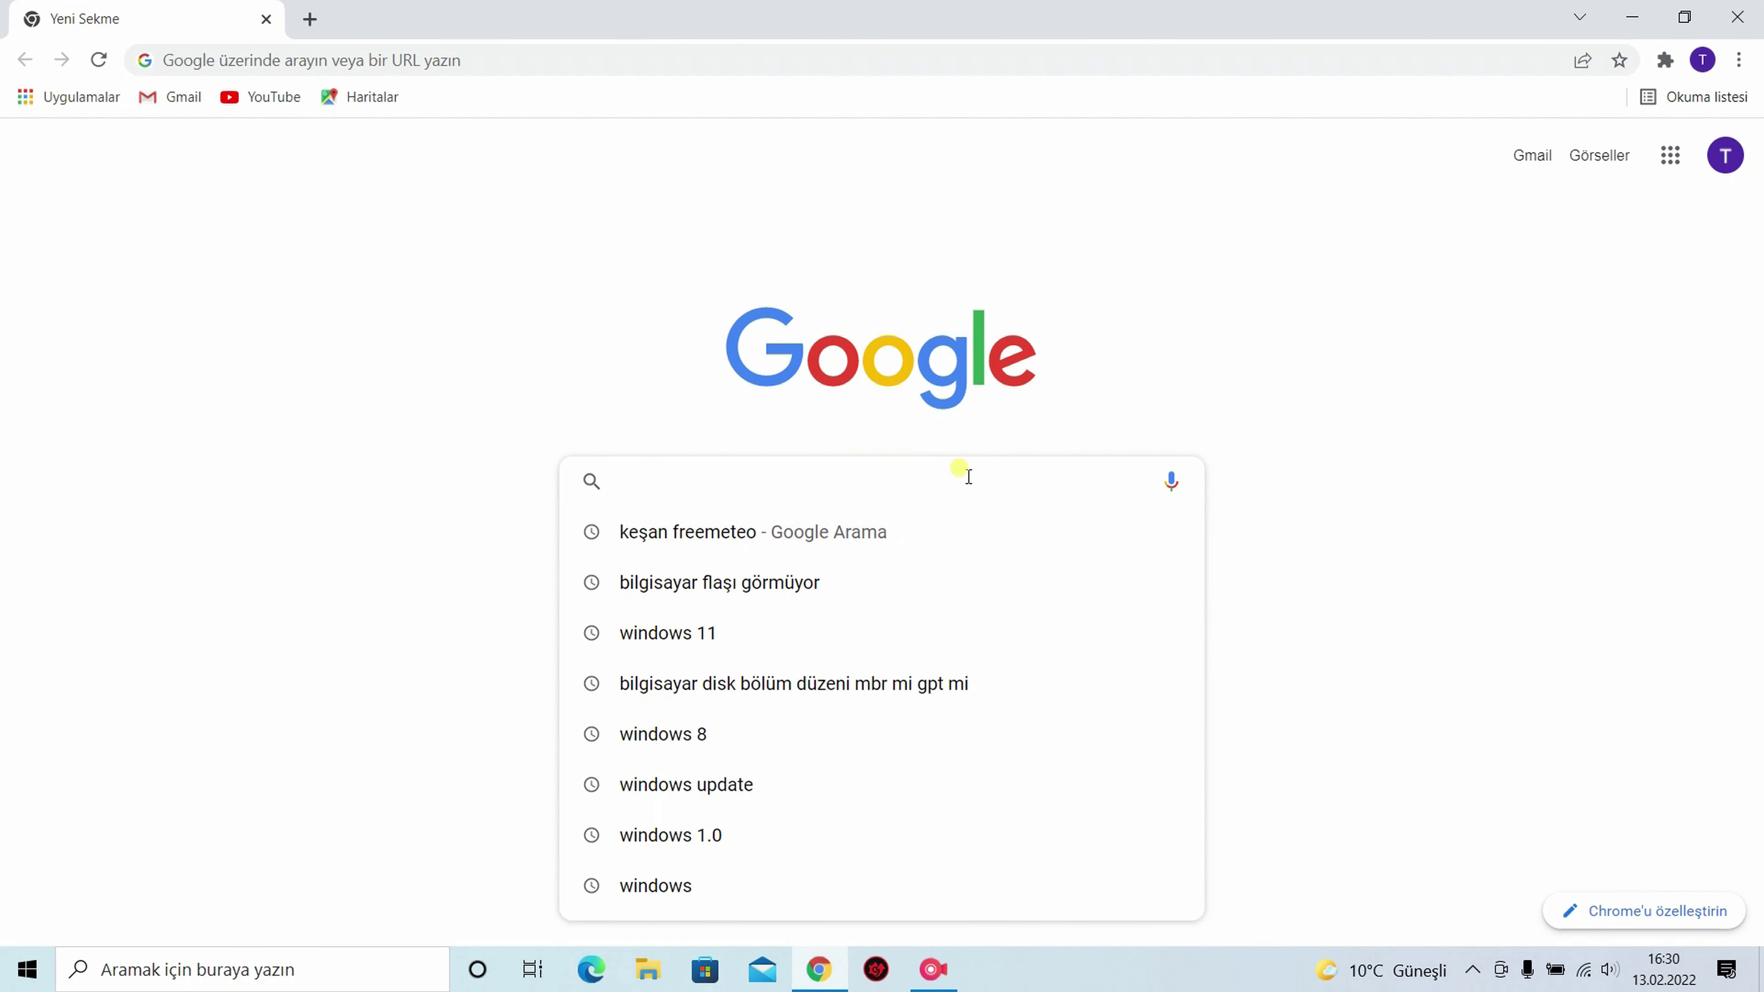
pyautogui.write('windows 11')
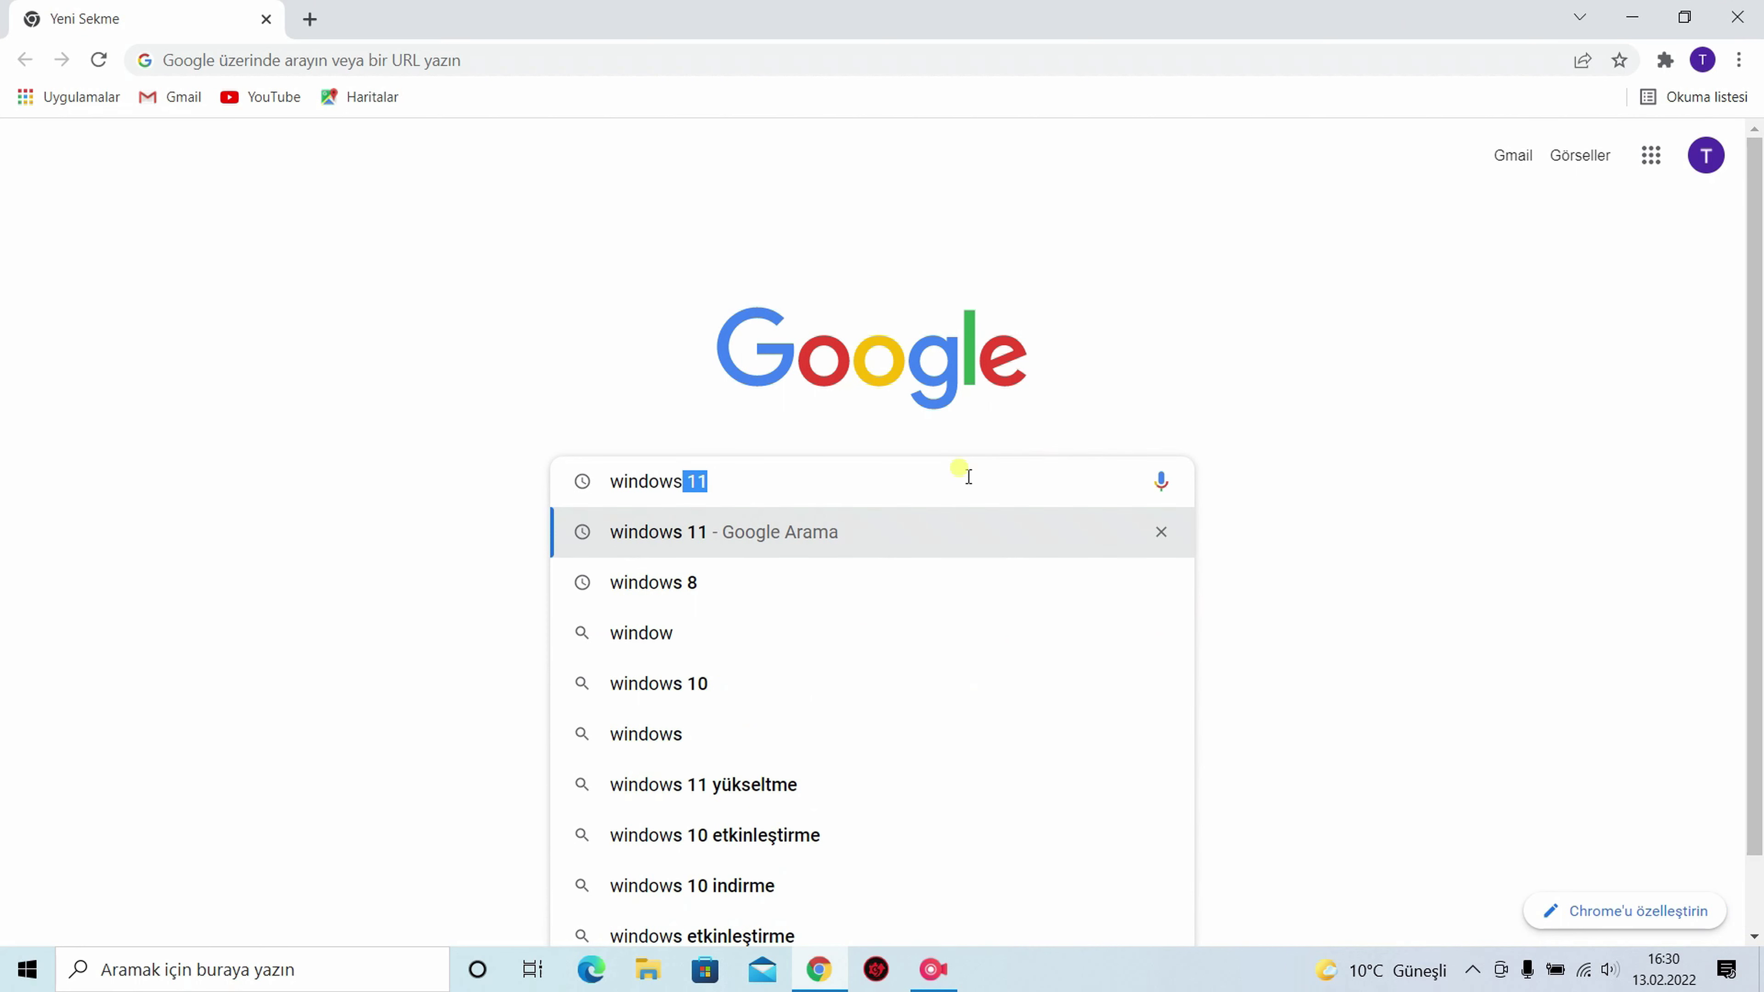
pyautogui.write(' indir')
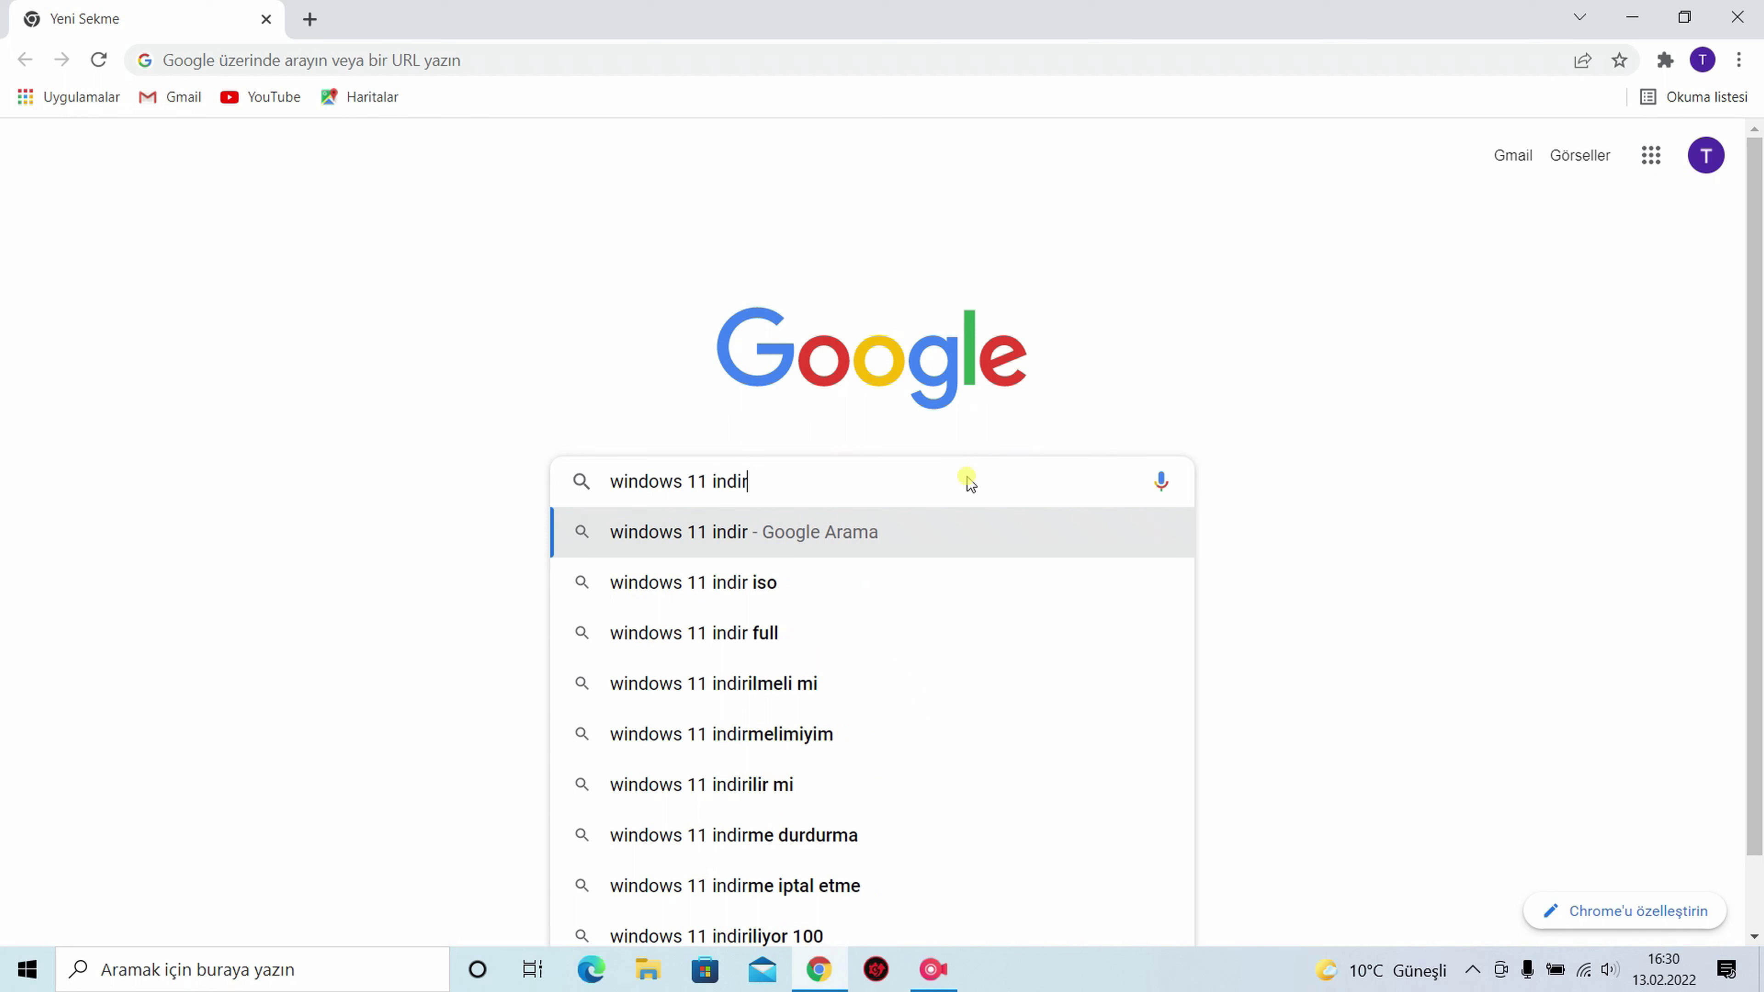
pyautogui.press('Return')
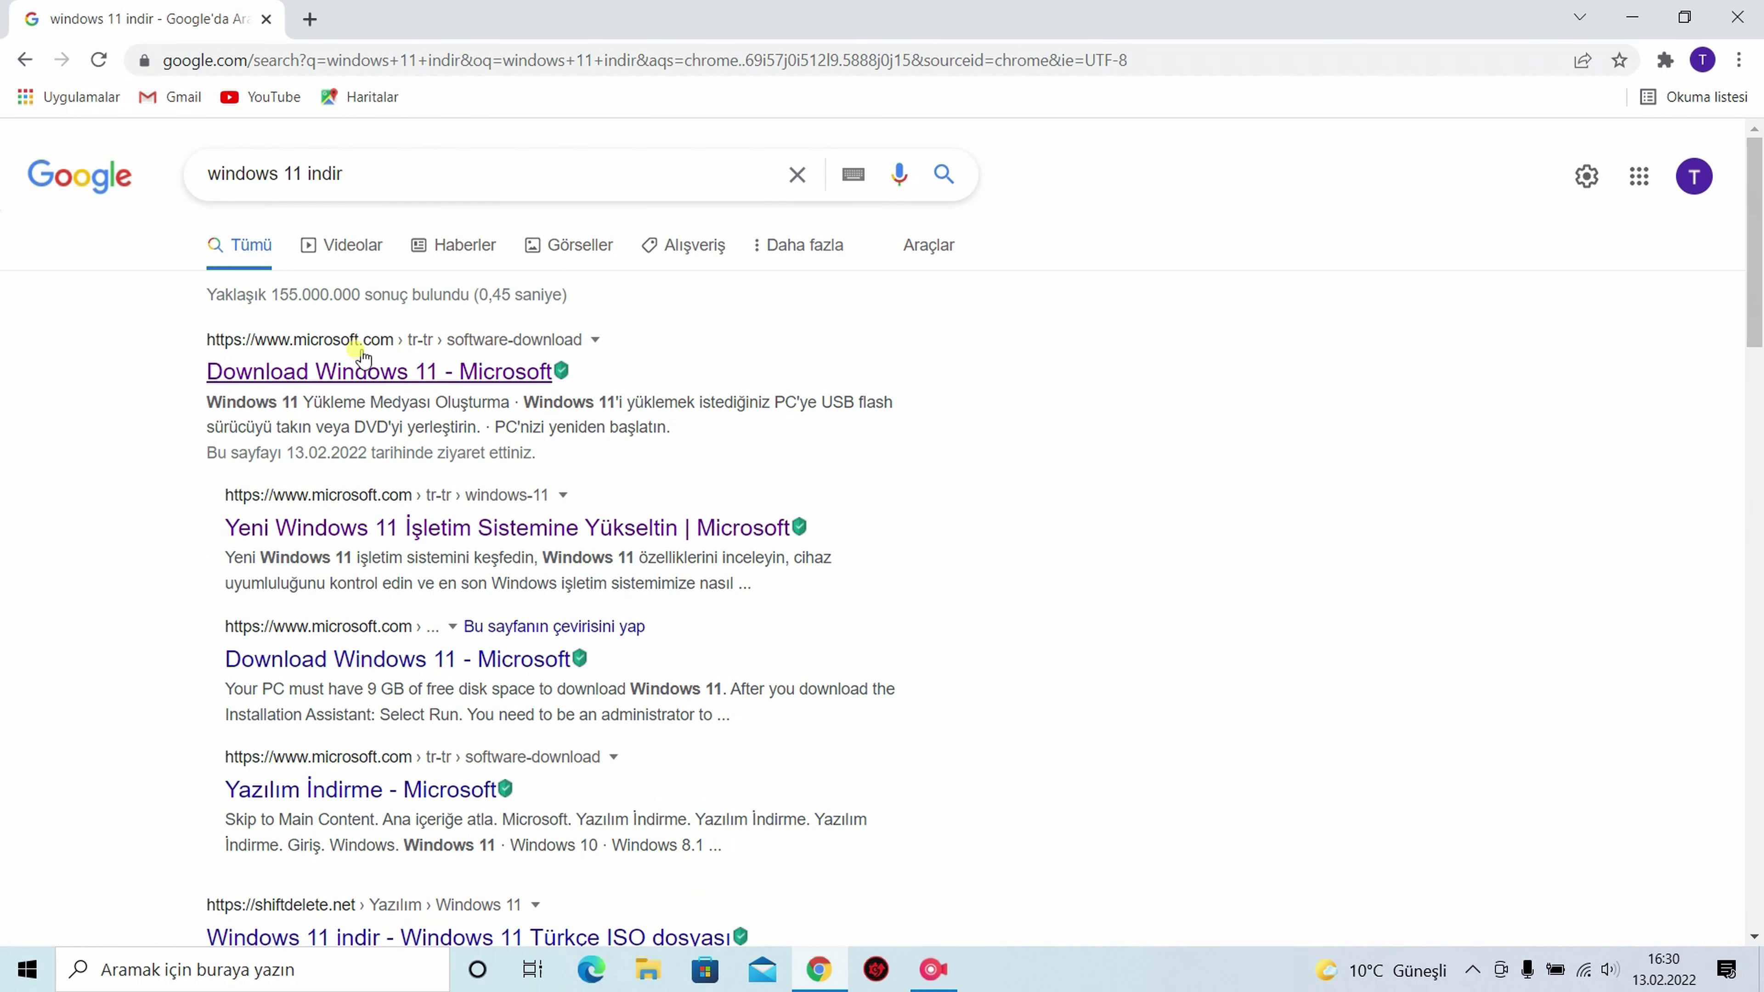
pyautogui.click(271, 371)
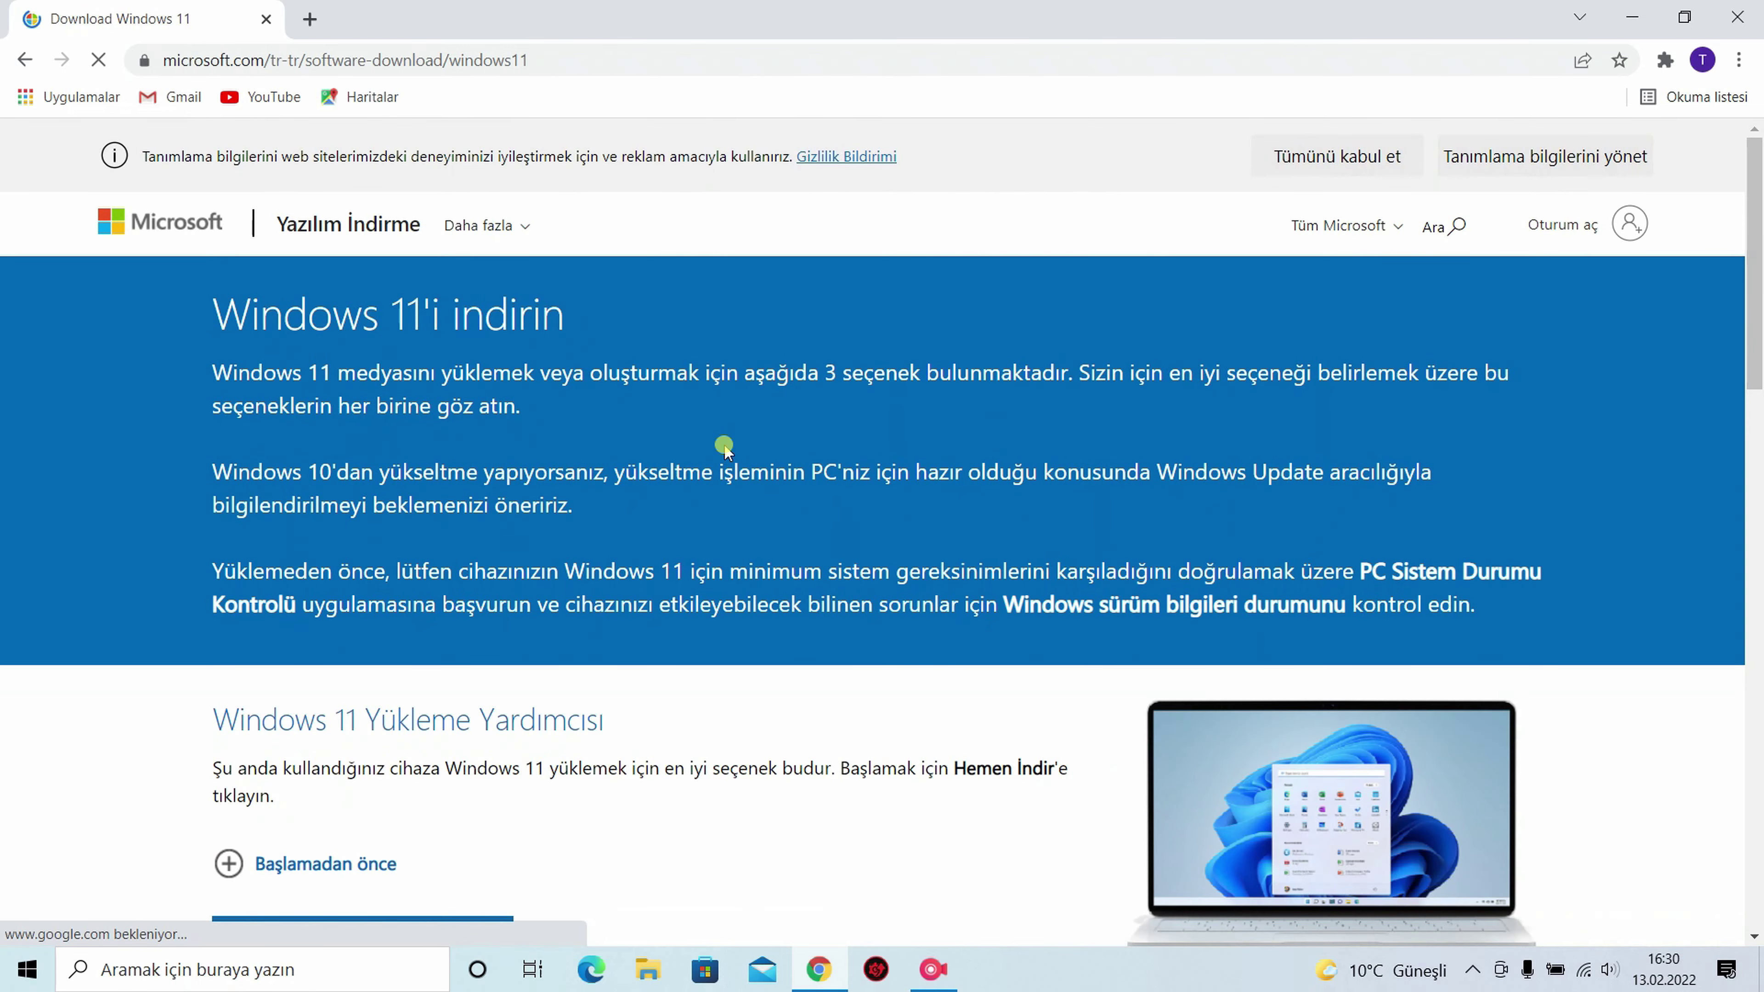
# Step: Choose Windows 11 (multi-edition ISO) in the disk image section of the page and submit the download request
pyautogui.scroll(-7, 631, 491)
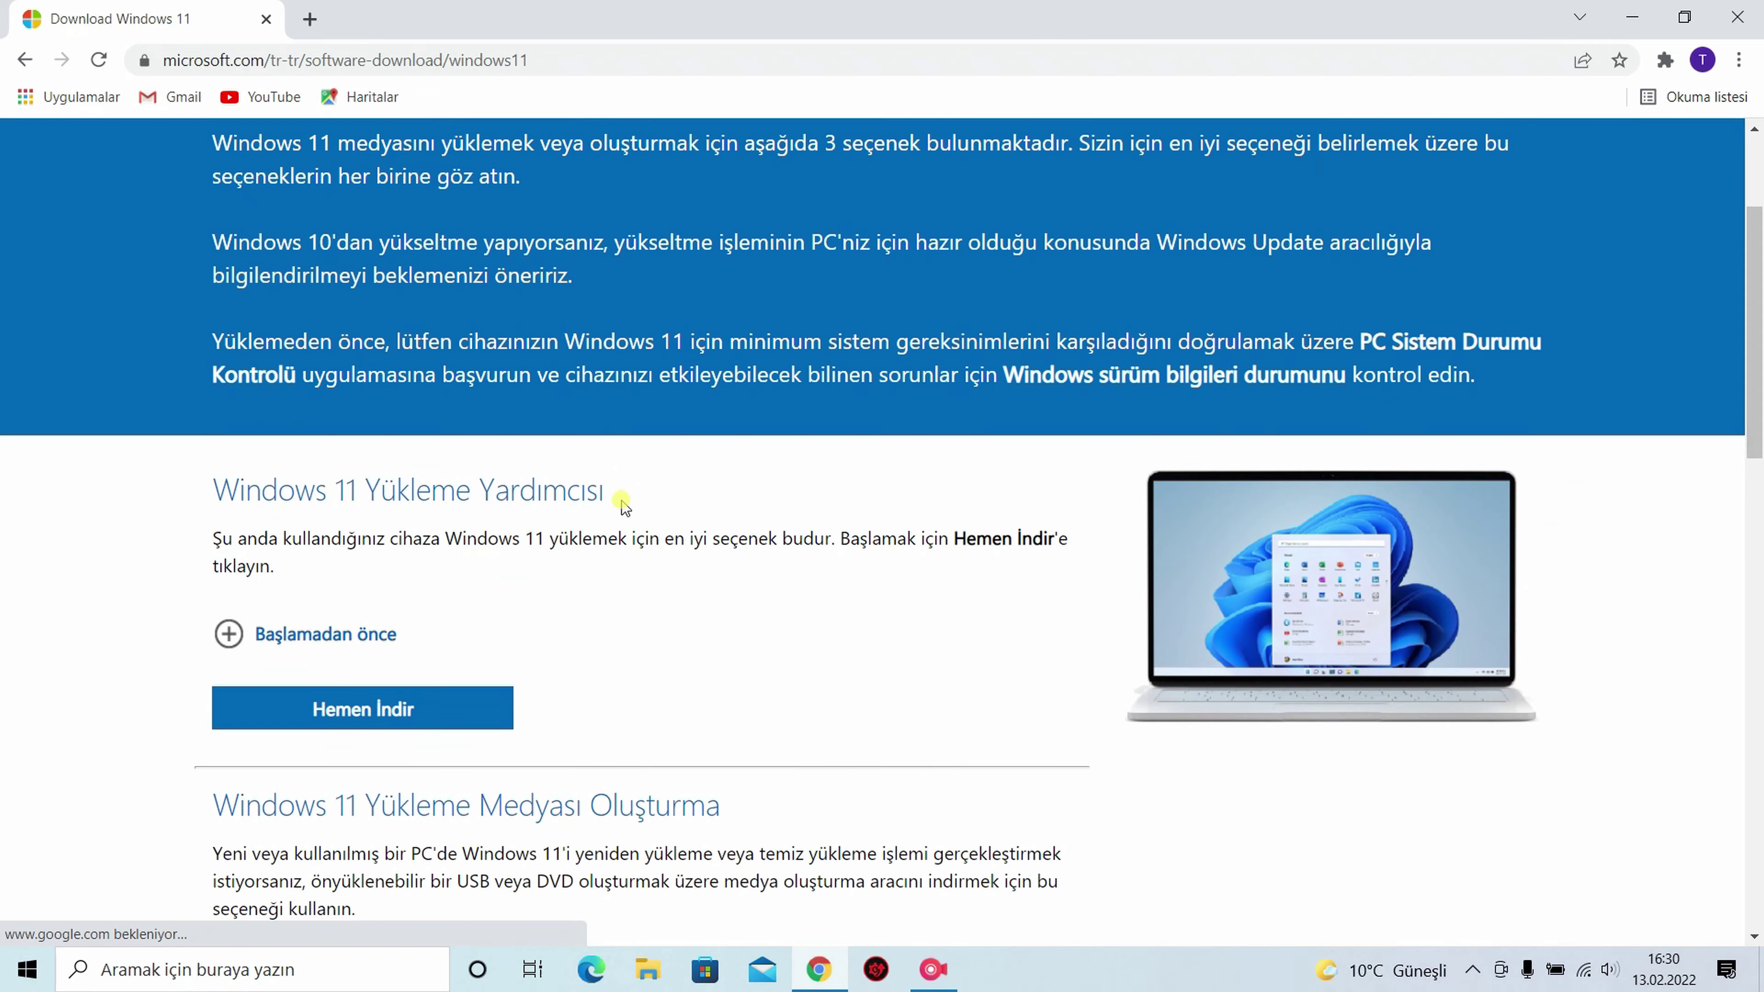
pyautogui.scroll(-2, 660, 521)
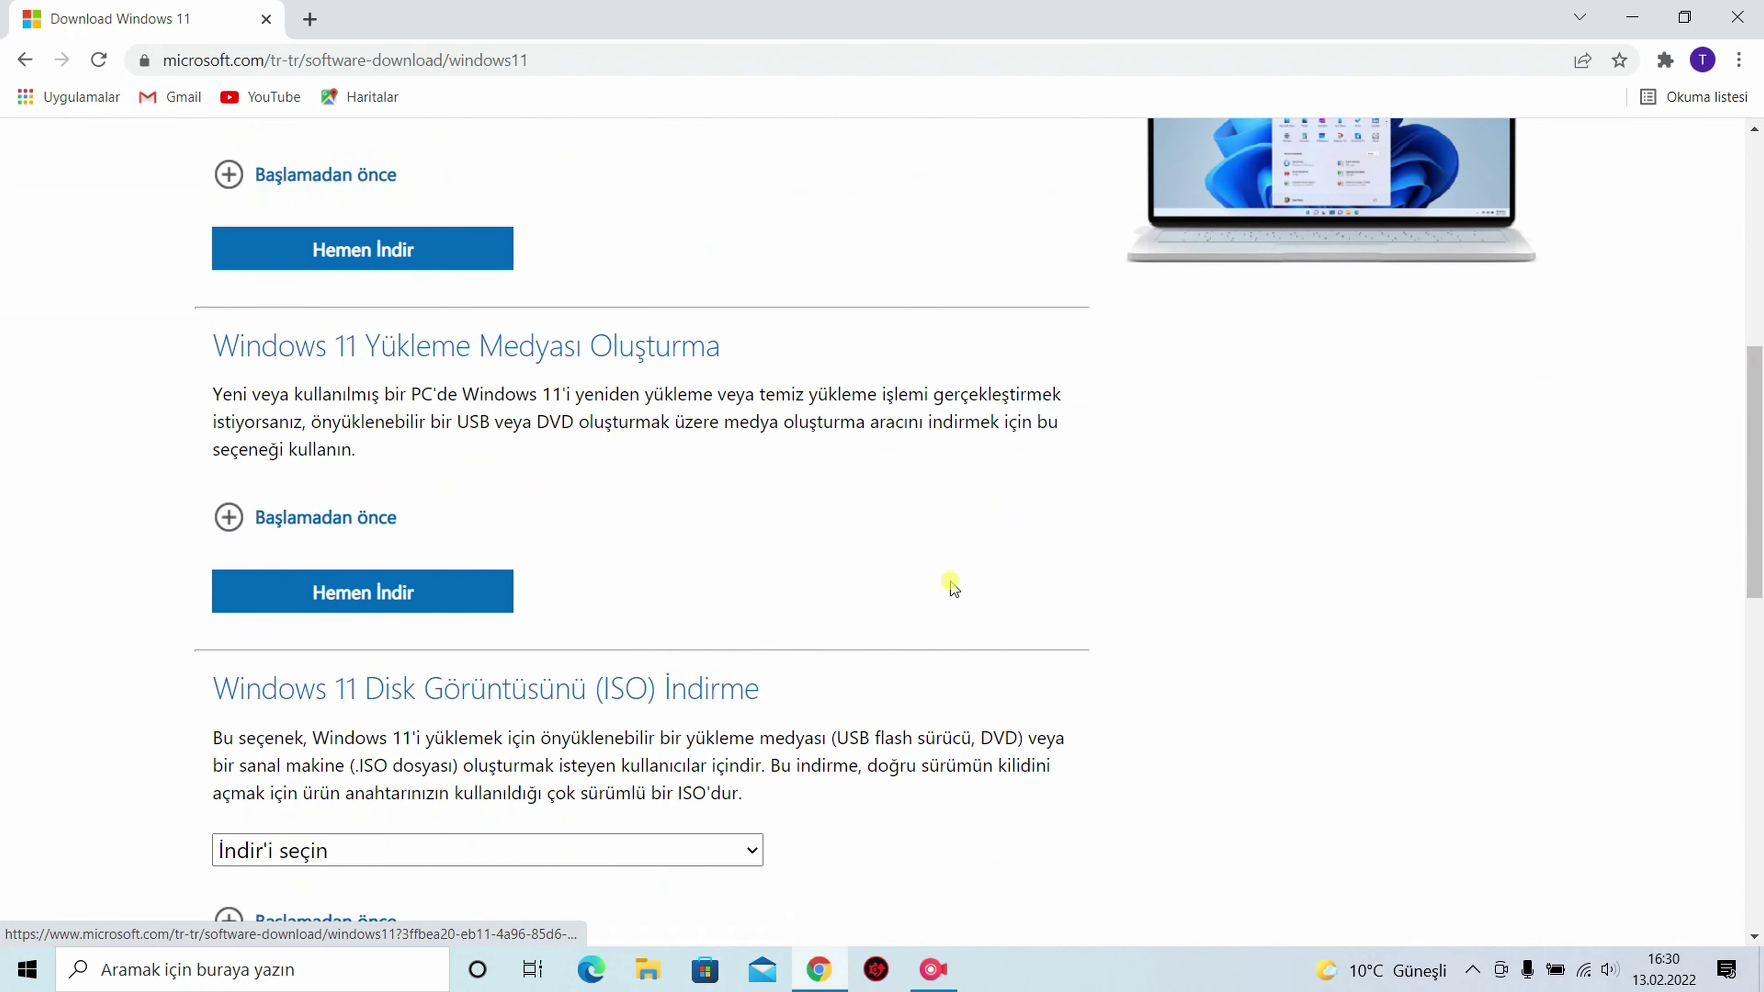
pyautogui.scroll(9, 951, 581)
pyautogui.scroll(-15, 950, 584)
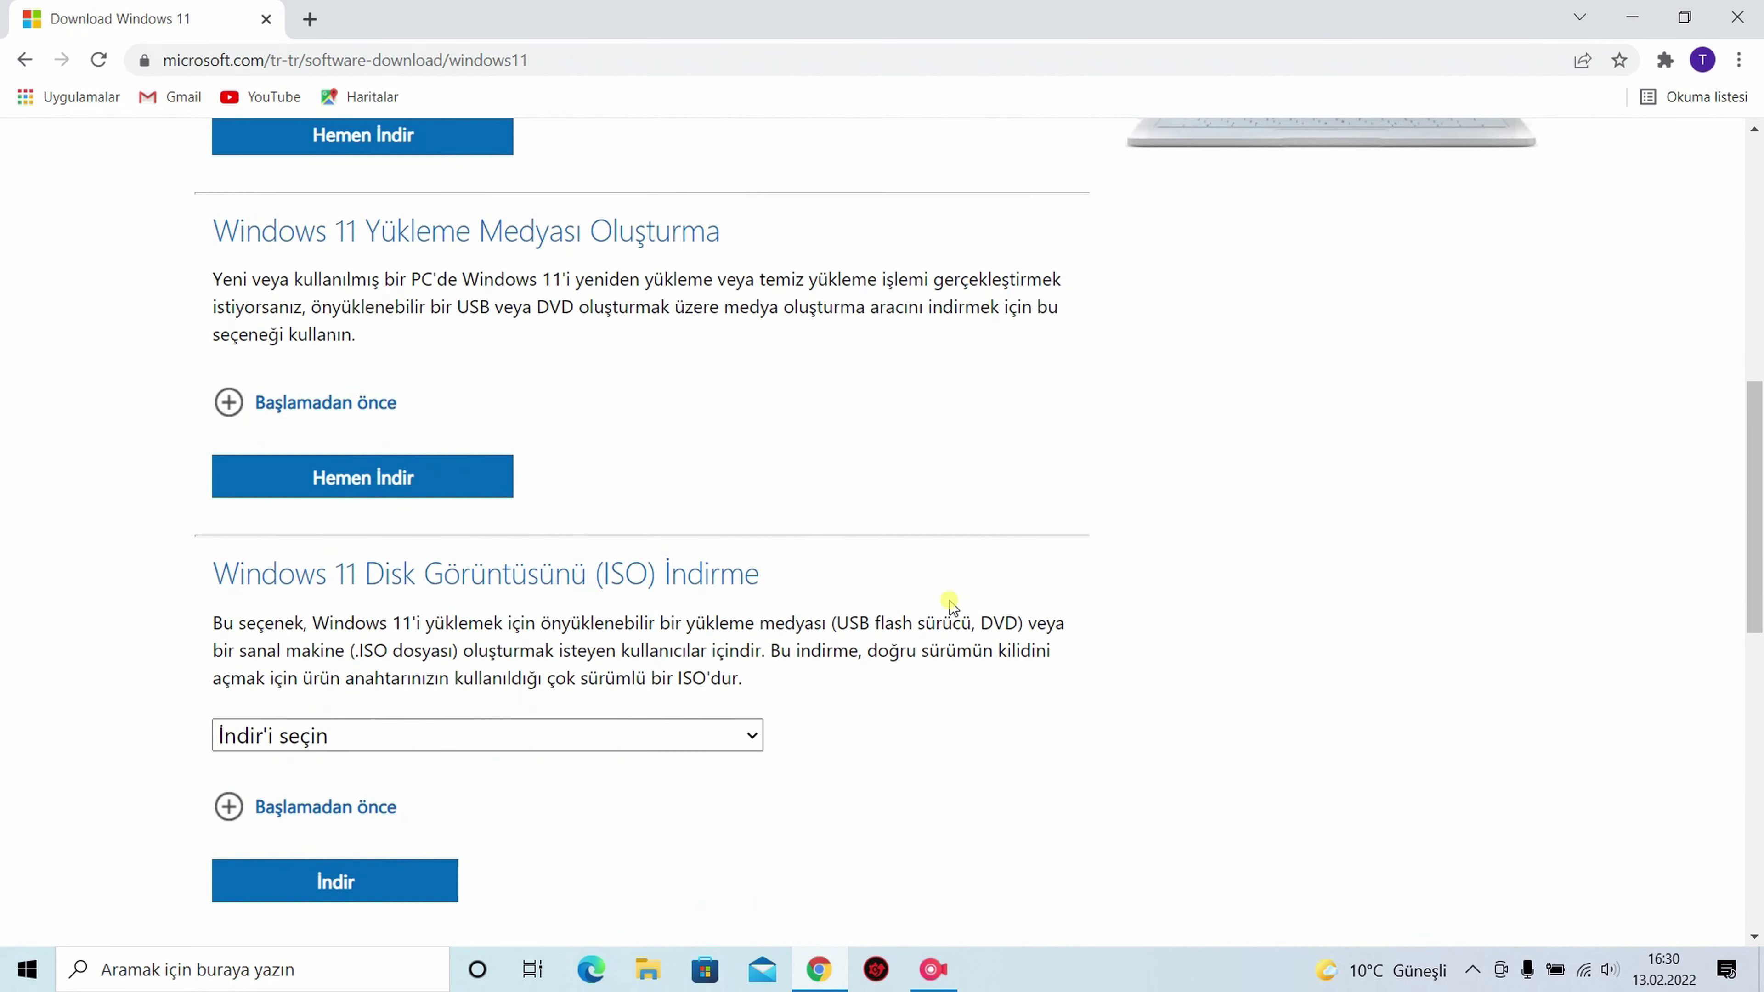
pyautogui.scroll(-2, 917, 603)
pyautogui.scroll(6, 902, 584)
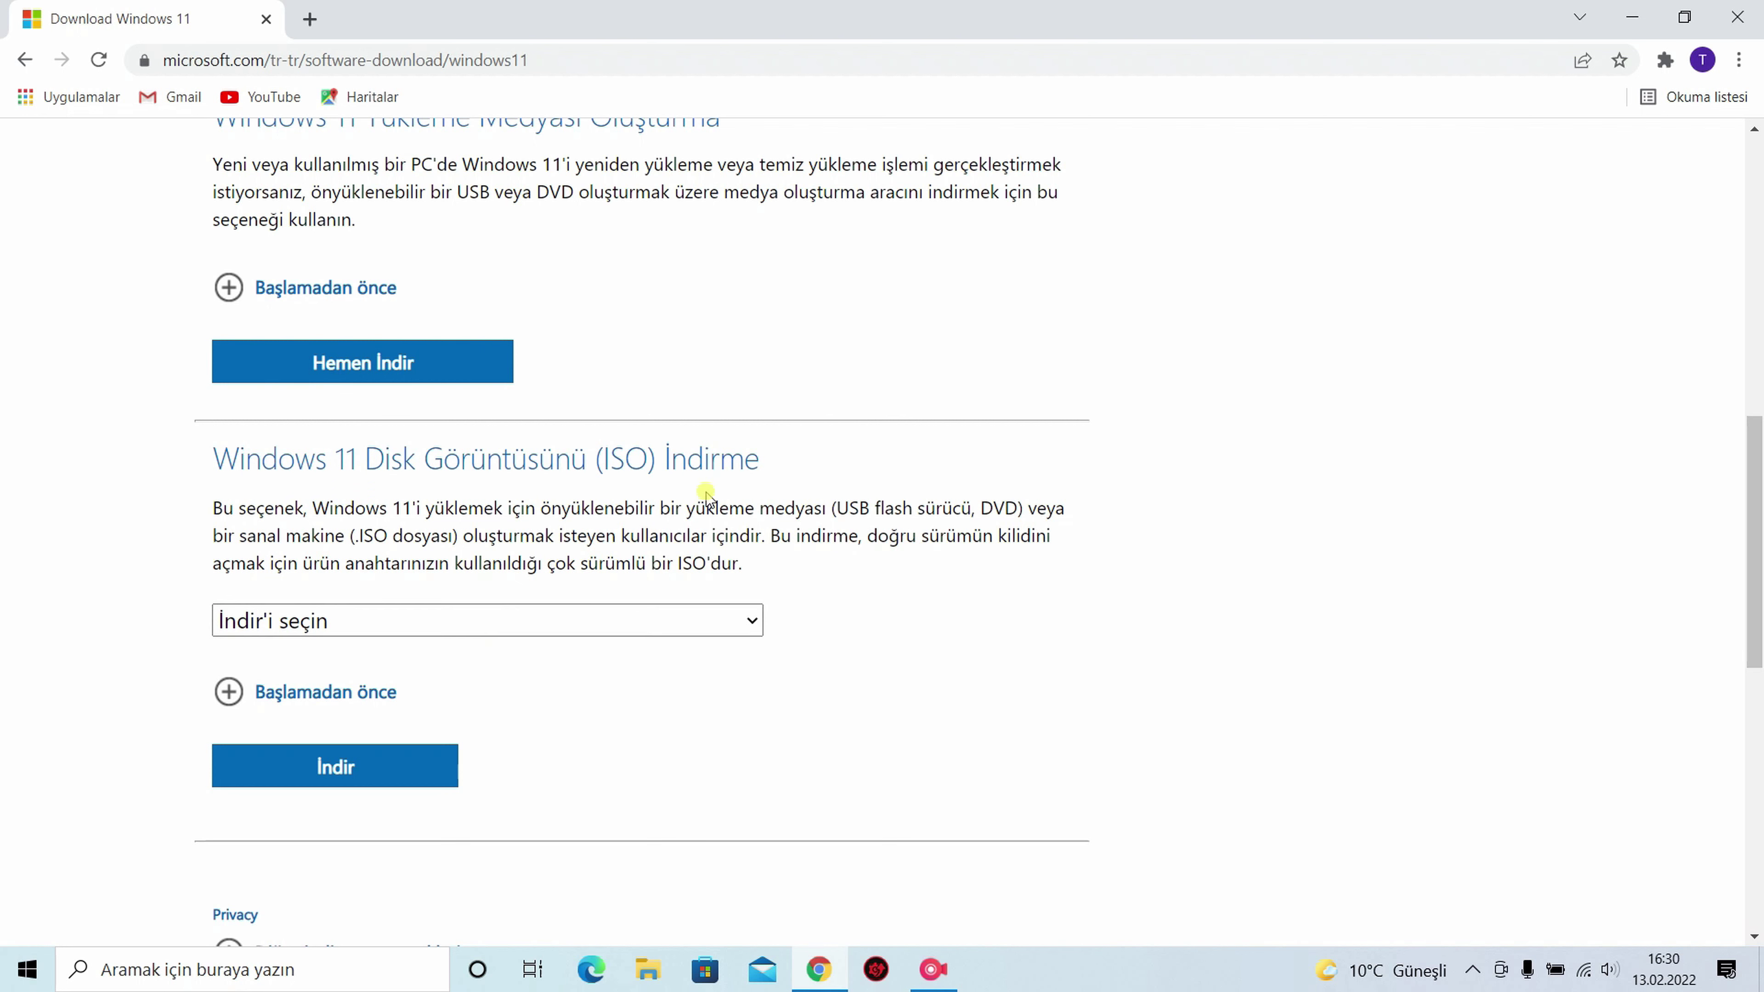
pyautogui.click(484, 621)
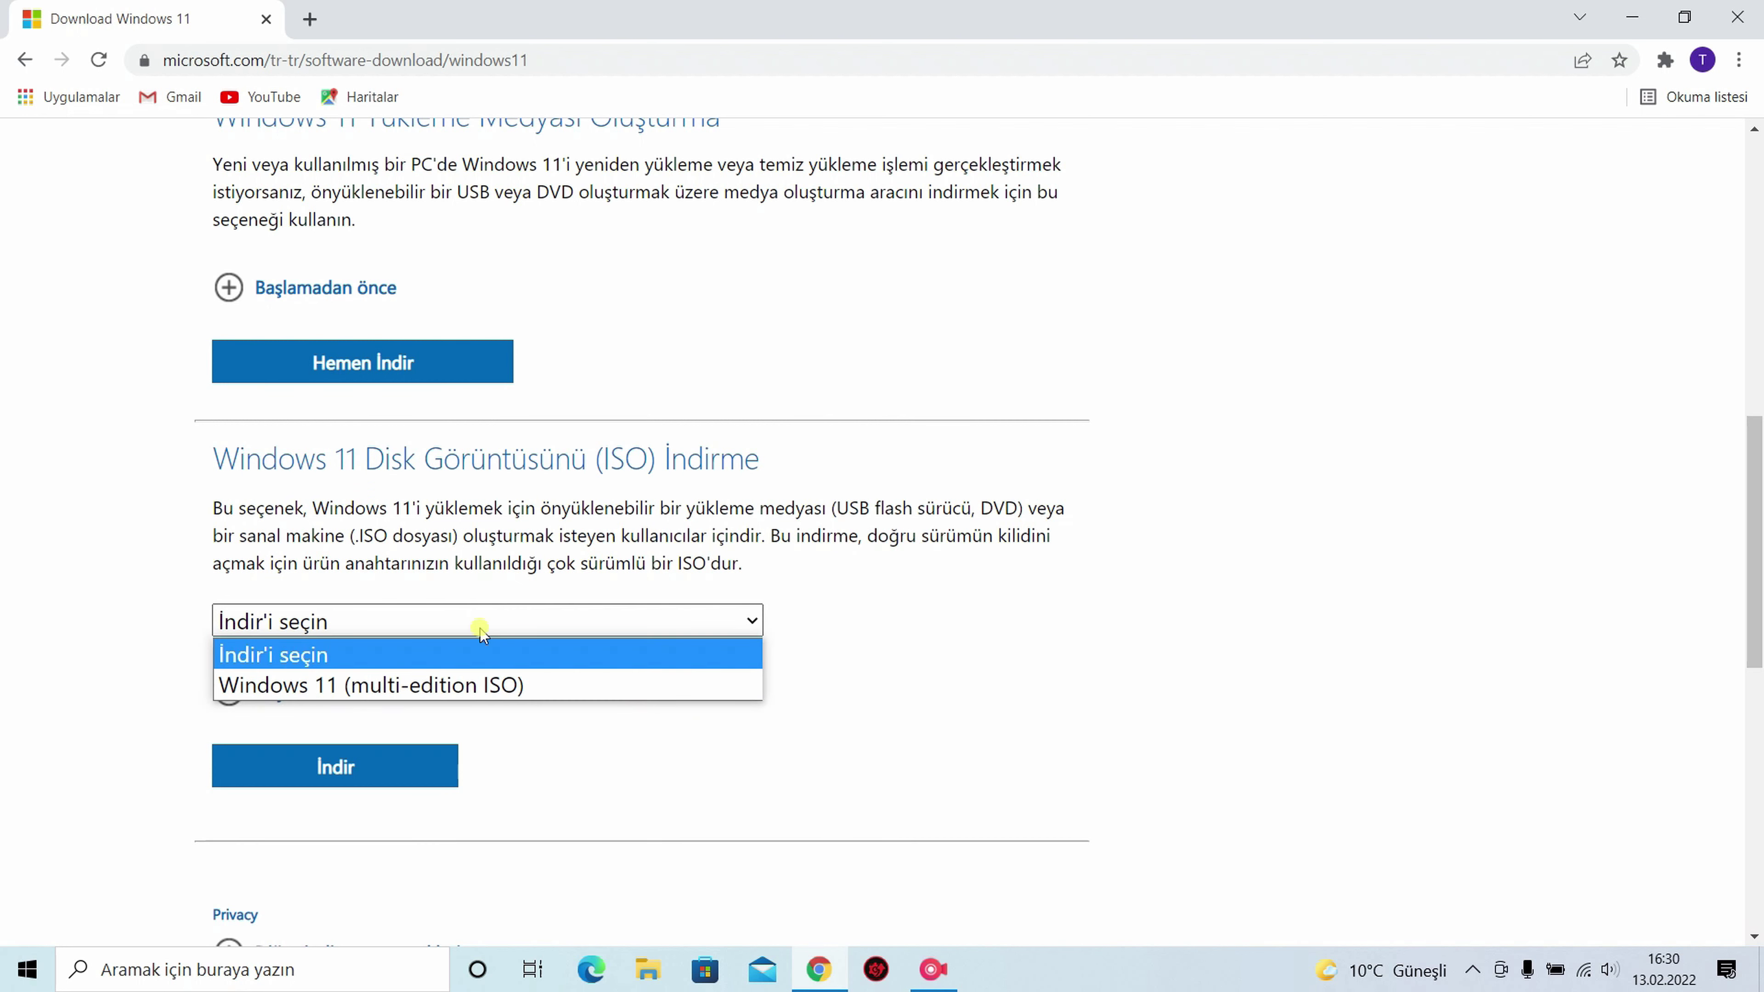
pyautogui.click(463, 683)
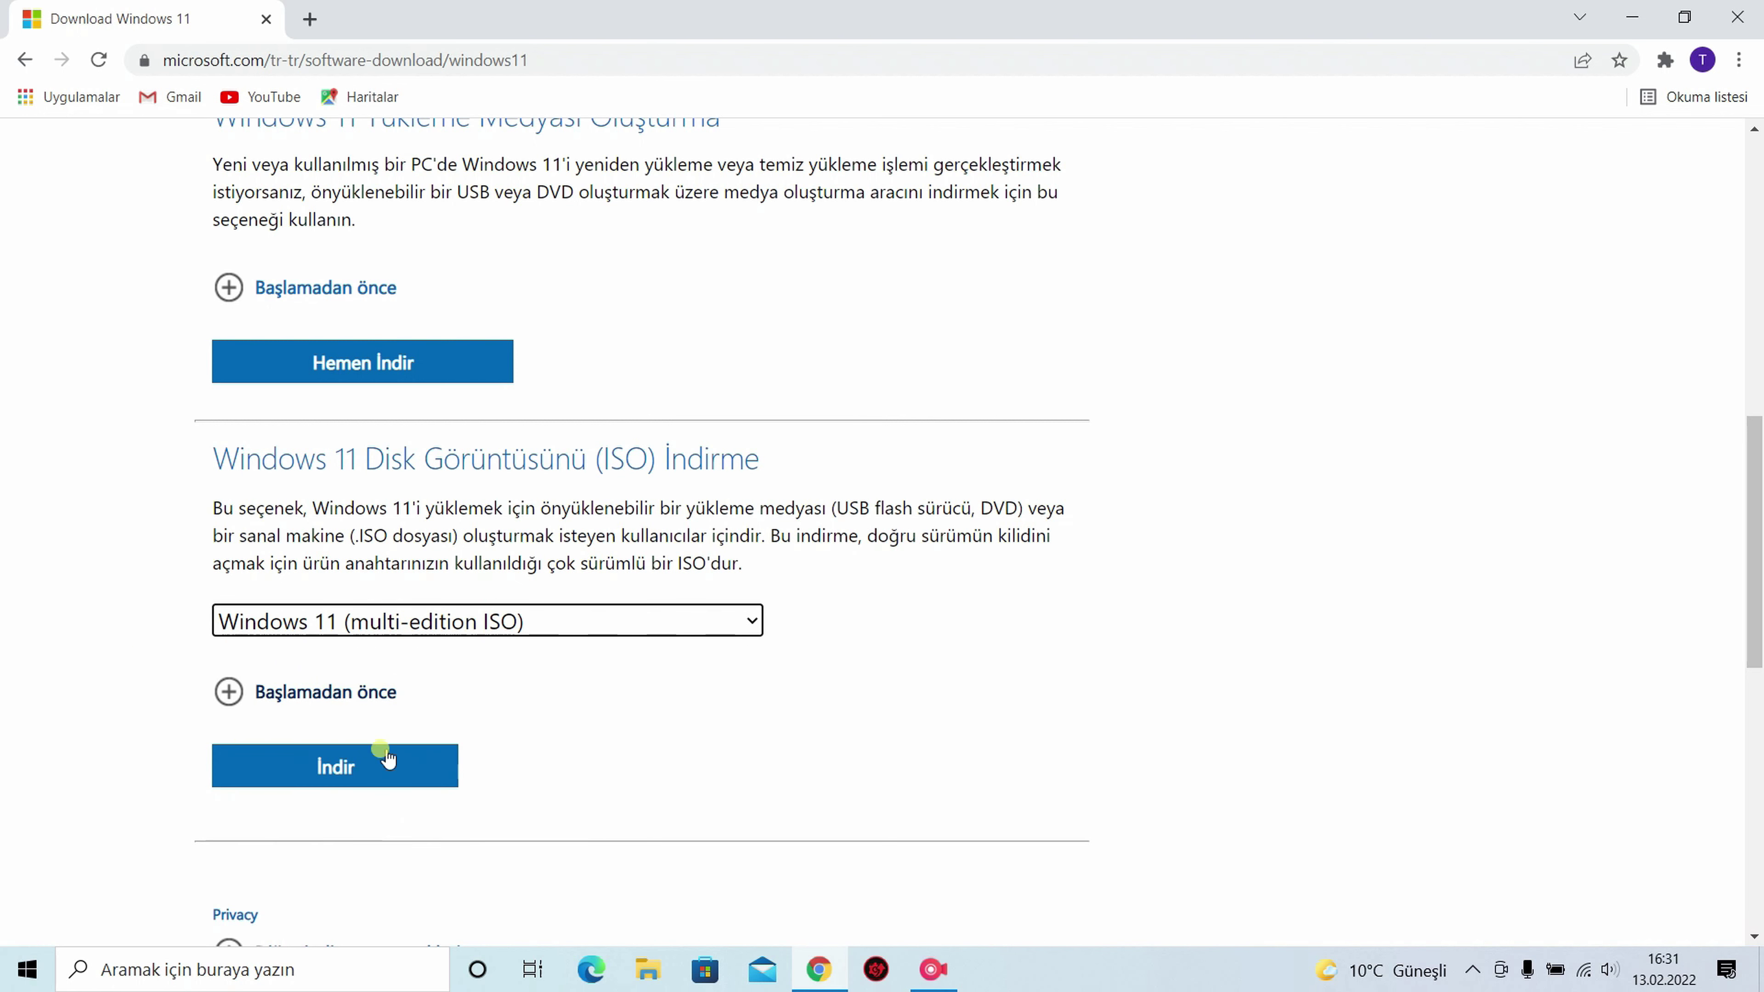
pyautogui.click(314, 767)
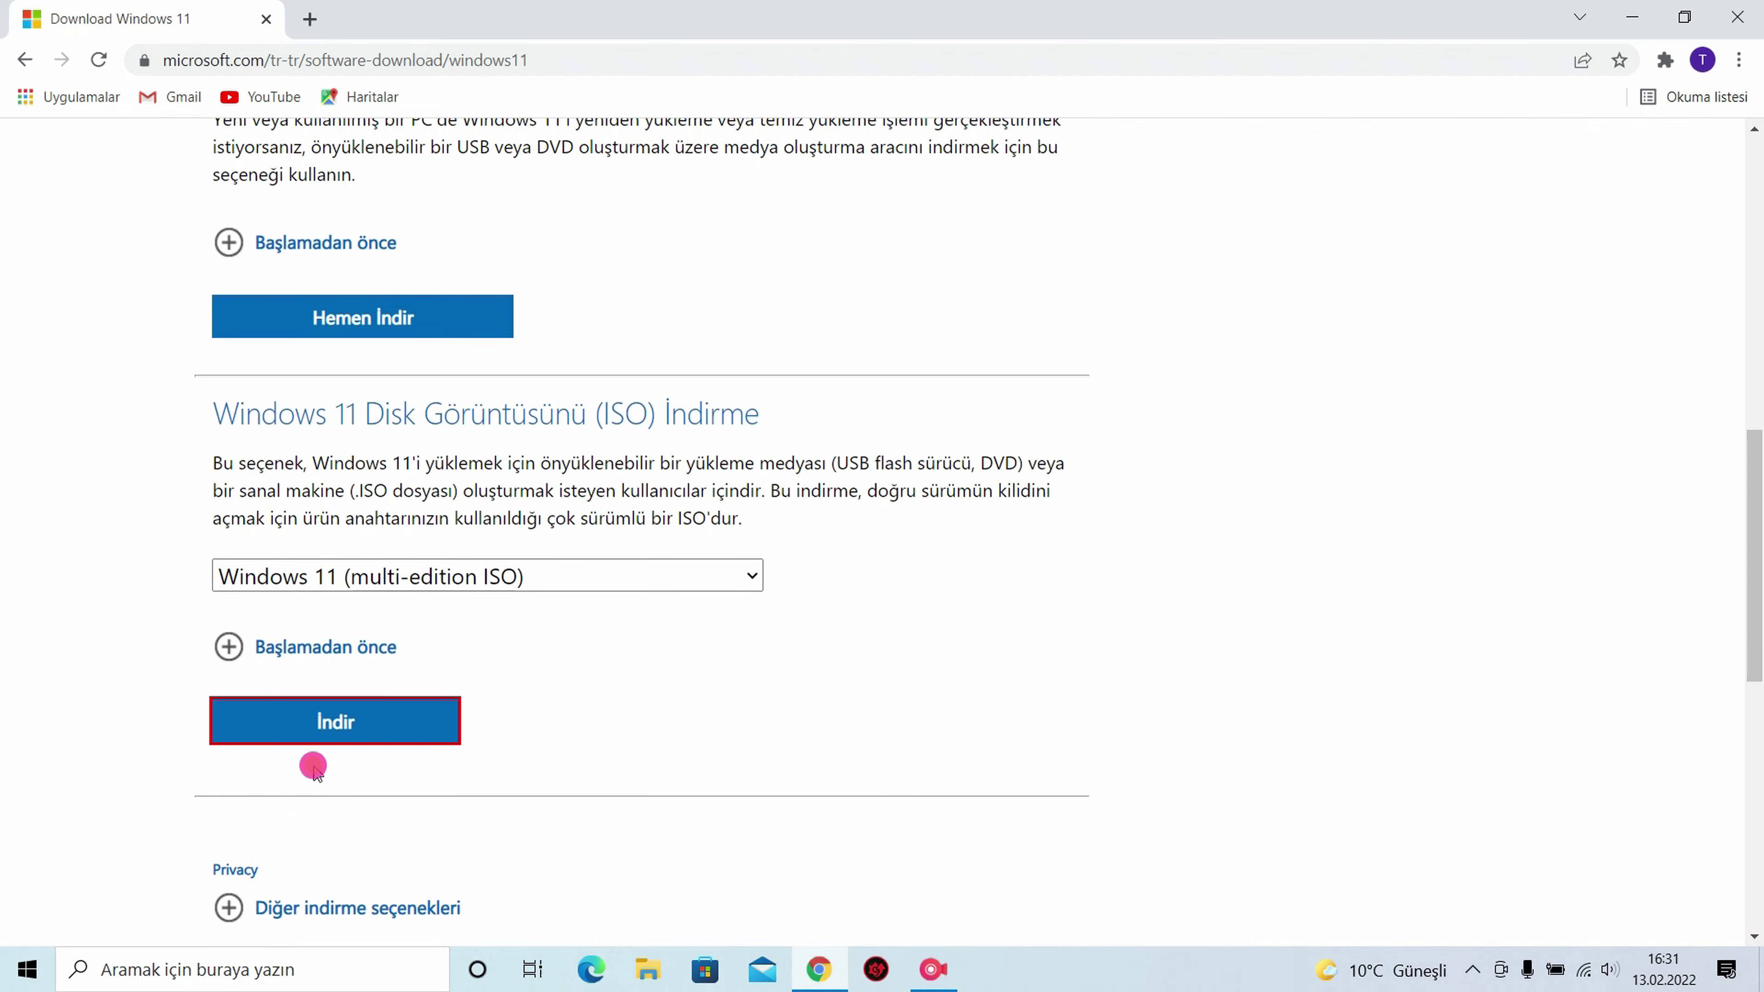
# Step: Choose Türkçe as the product language for the Windows 11 ISO and confirm it
pyautogui.scroll(-5, 173, 695)
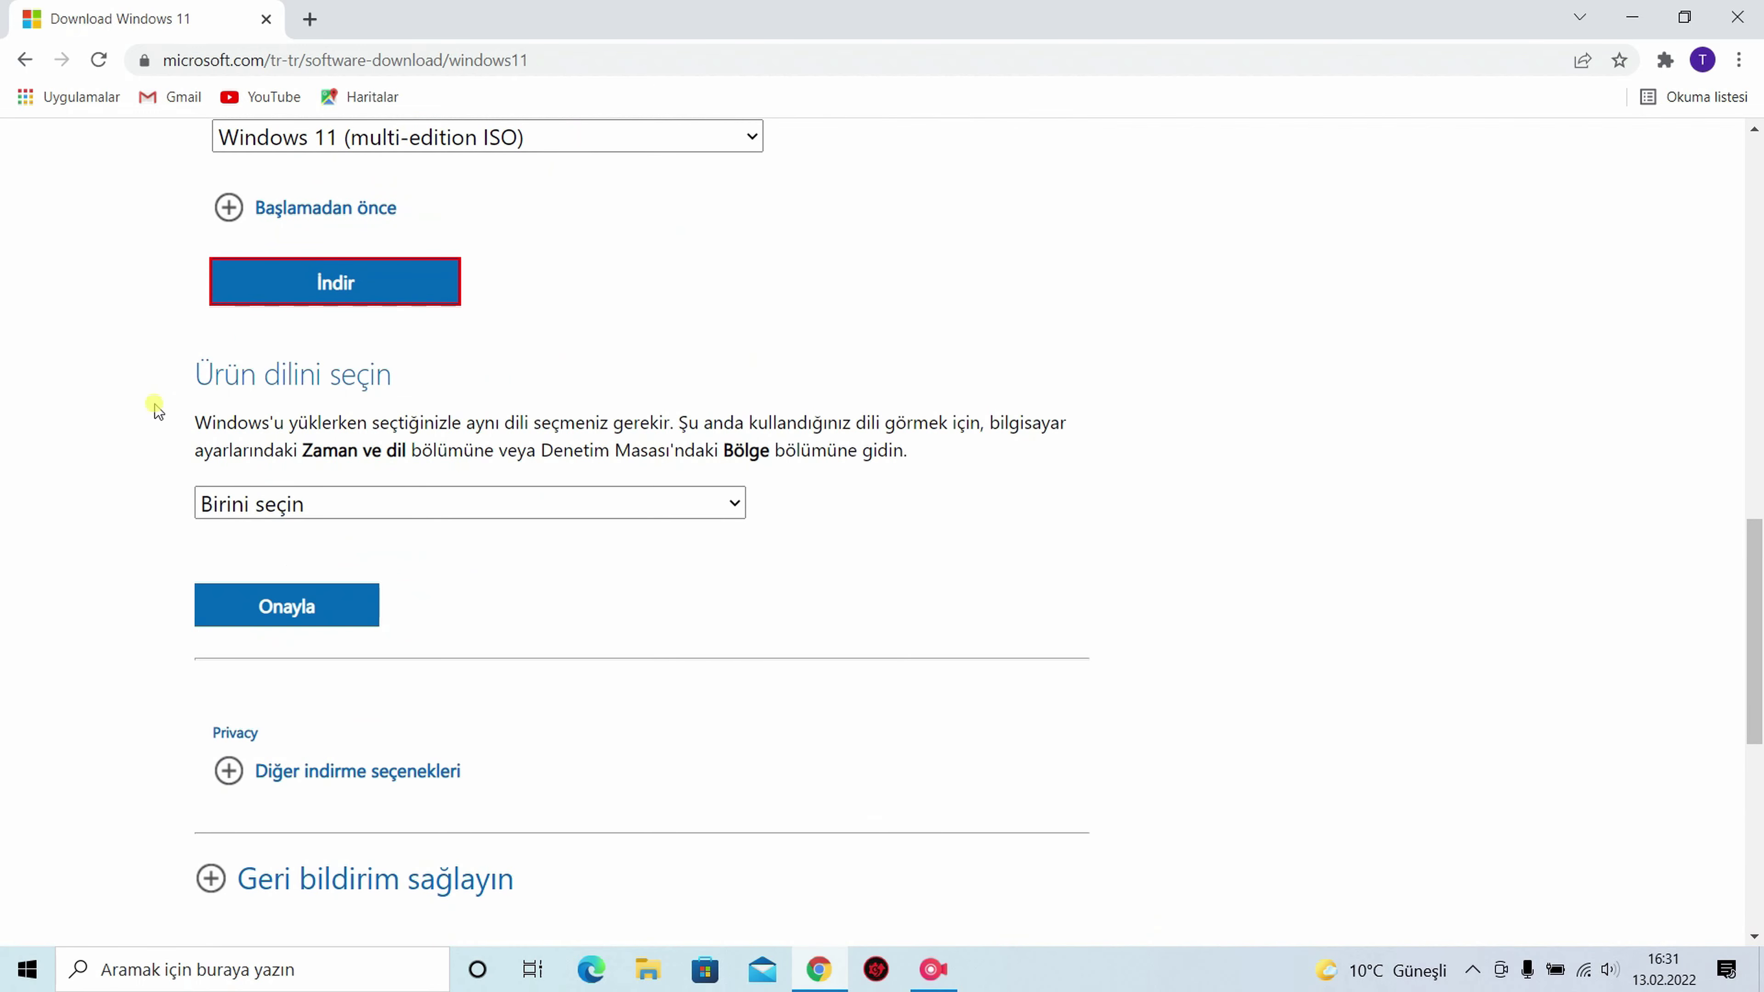
pyautogui.click(561, 503)
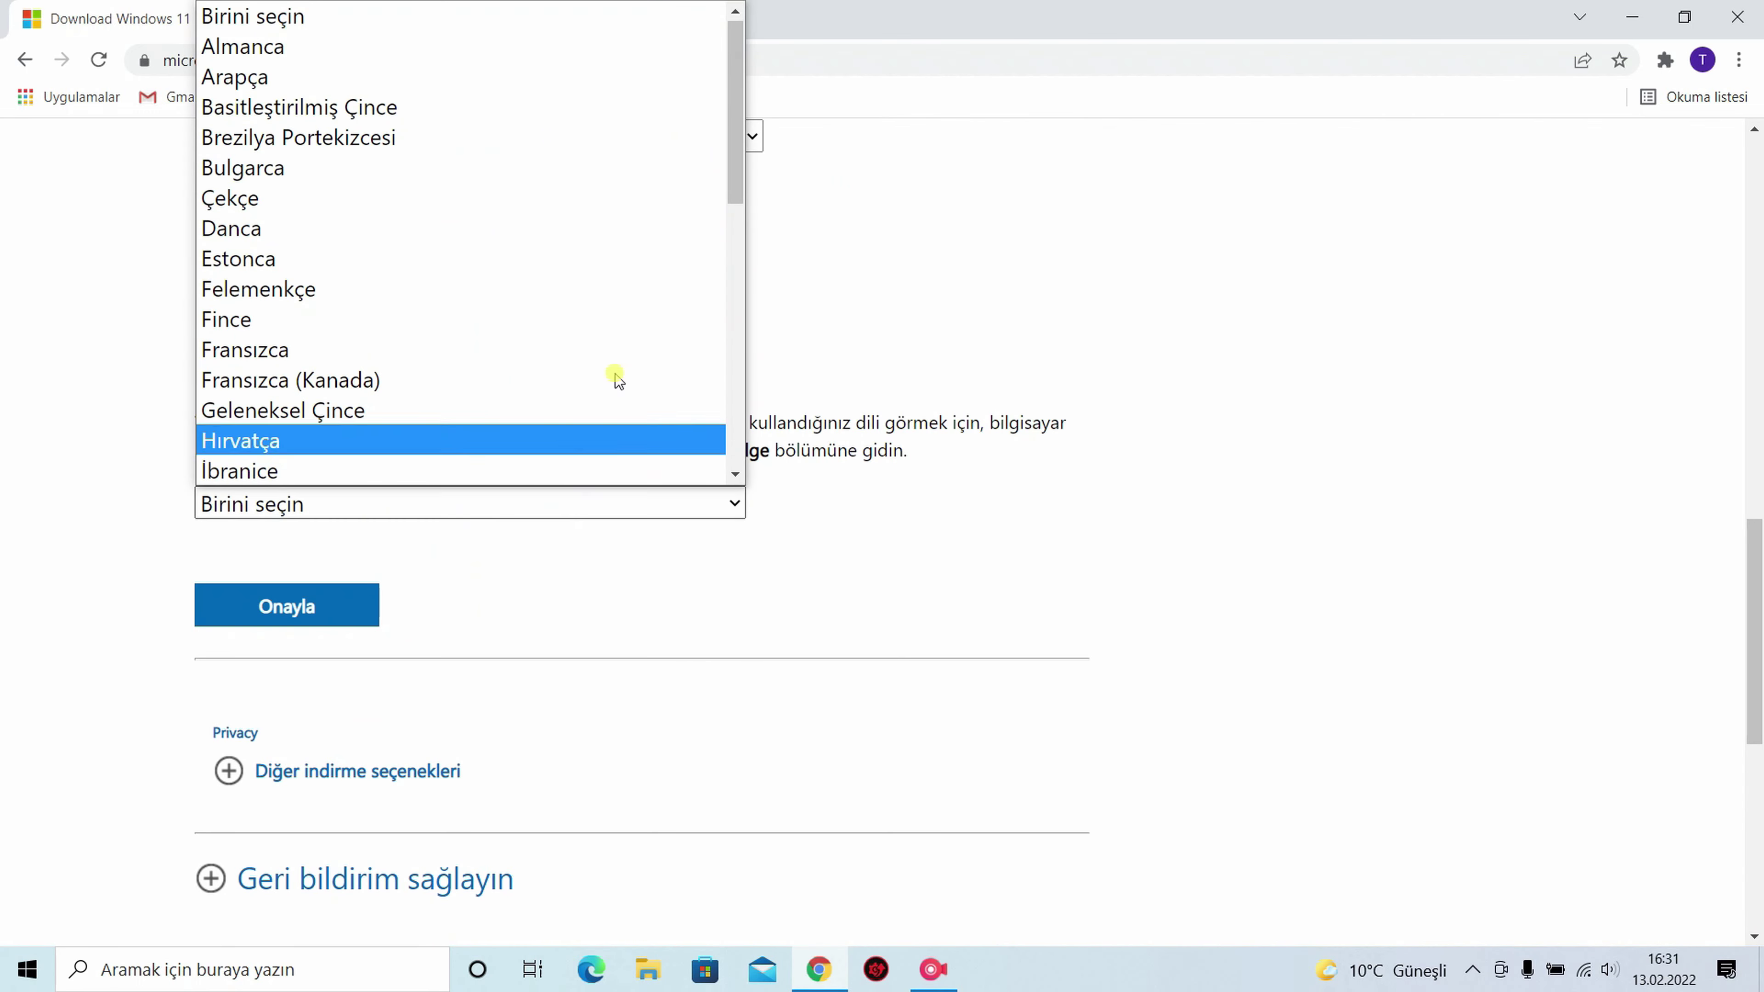
pyautogui.moveTo(734, 179); pyautogui.dragTo(735, 409)
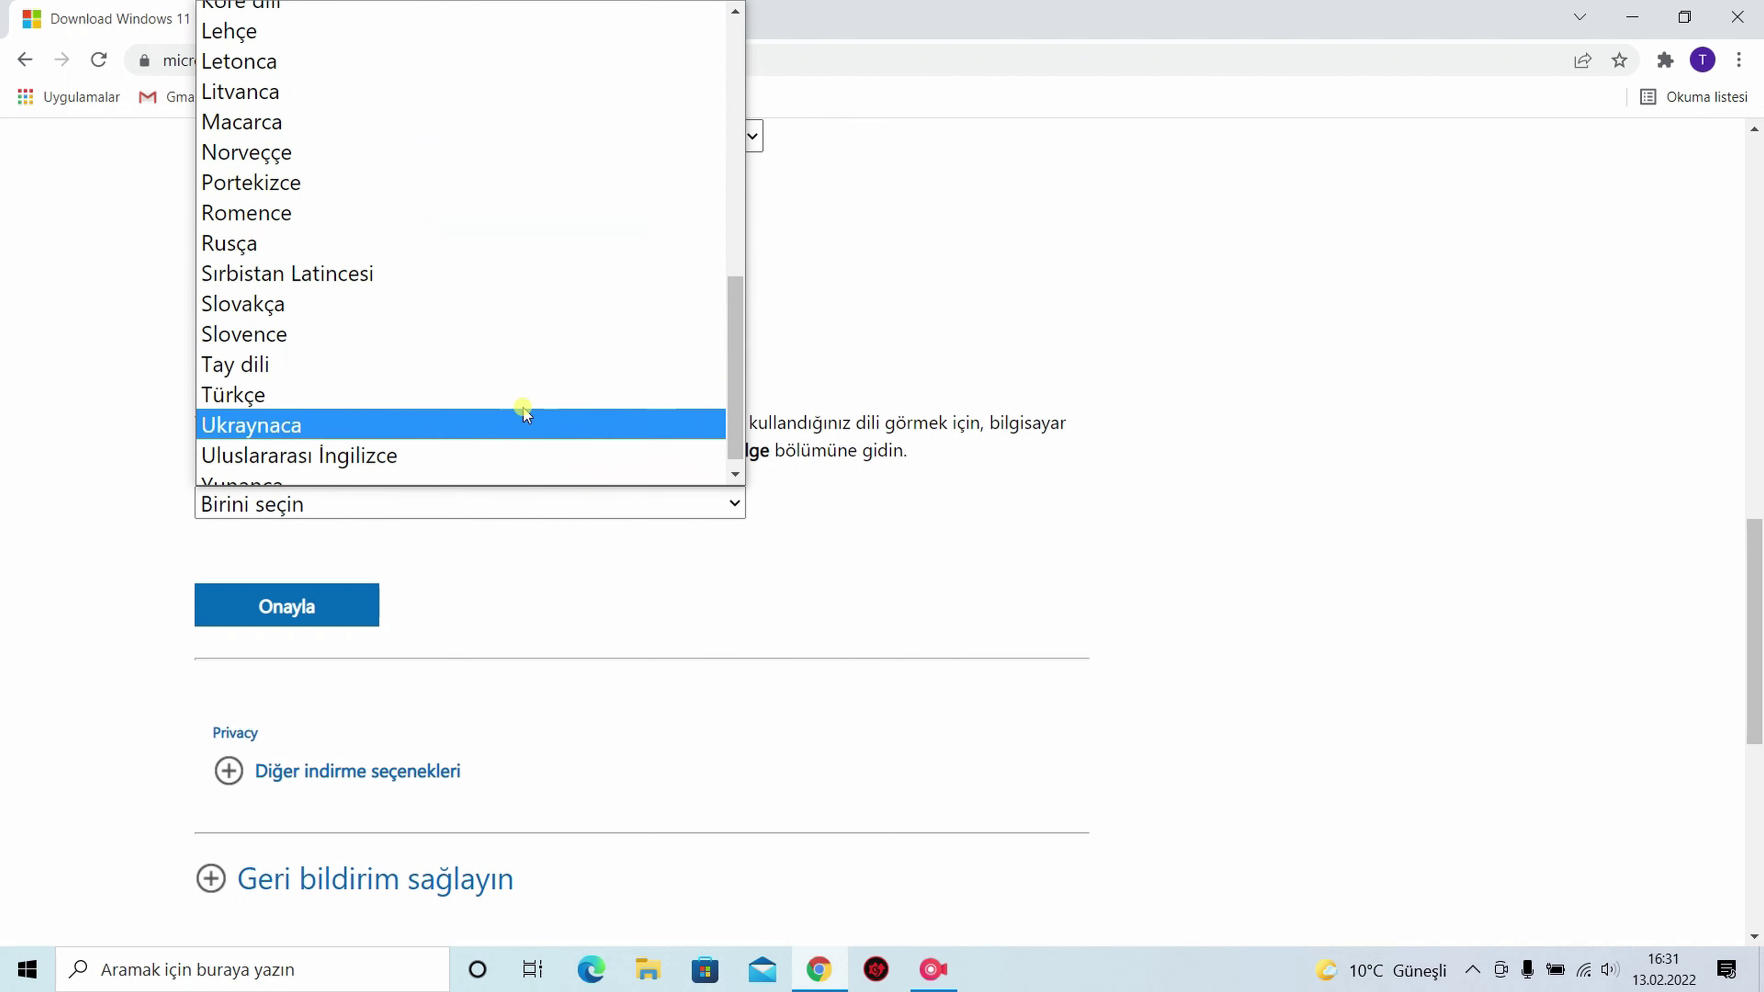
pyautogui.click(514, 395)
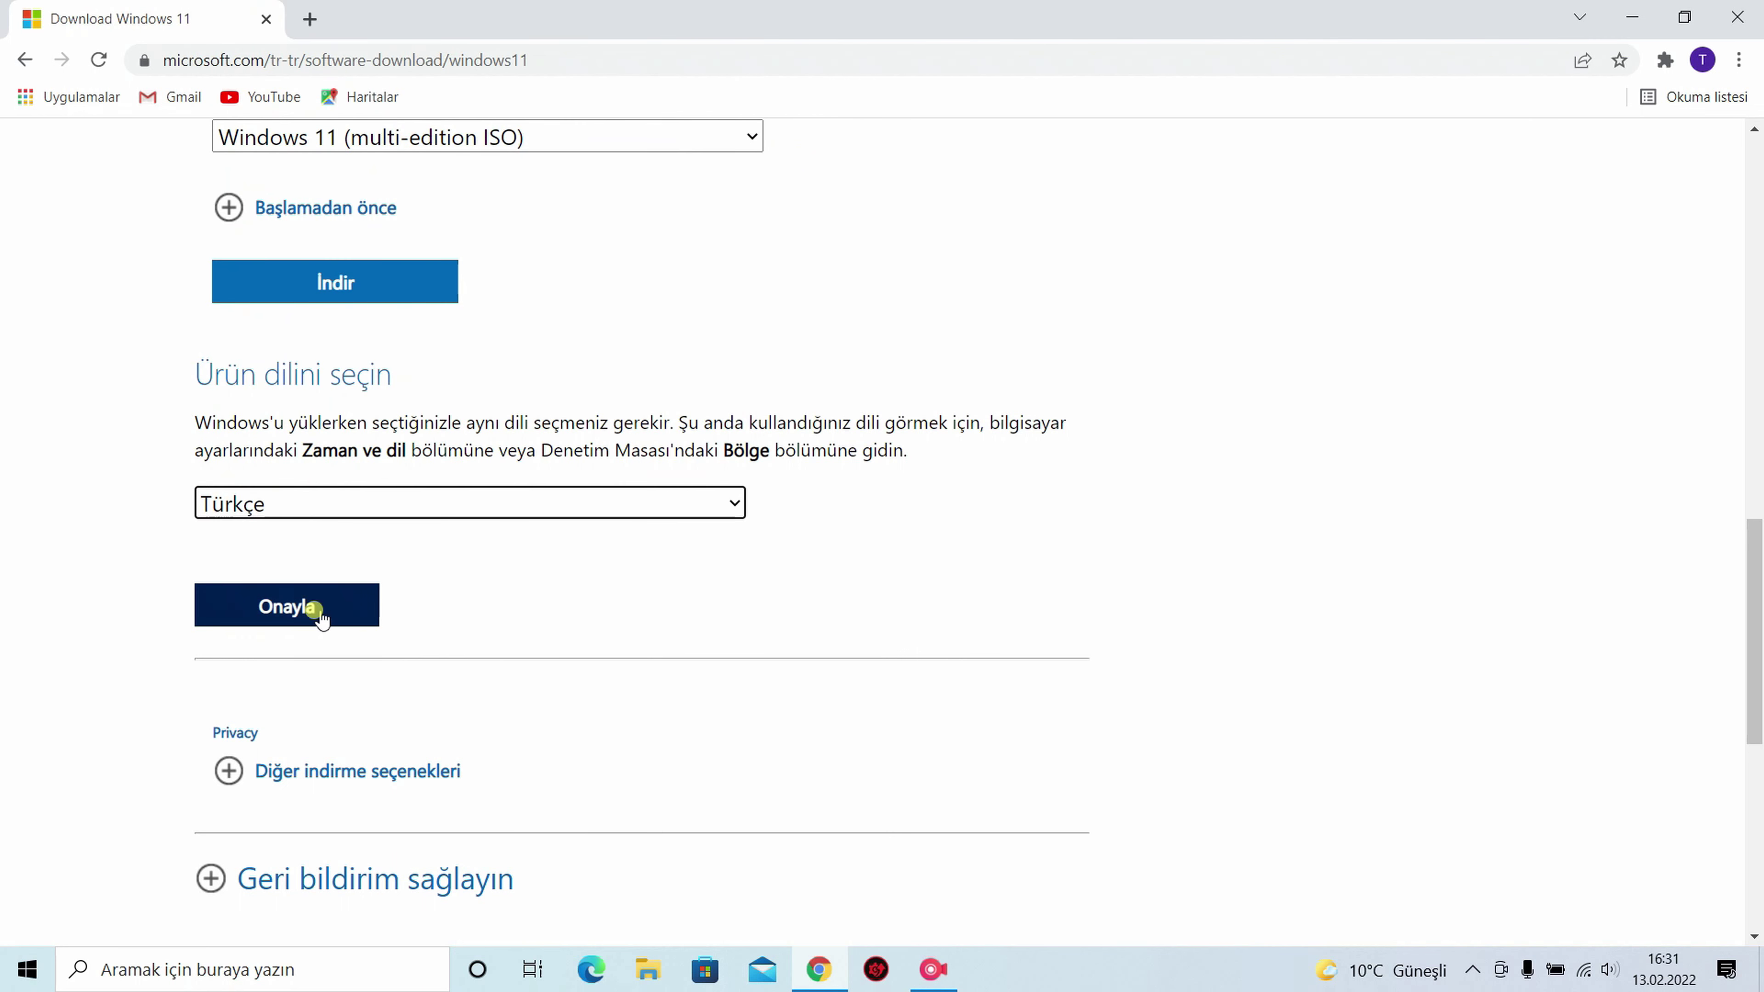
pyautogui.click(278, 607)
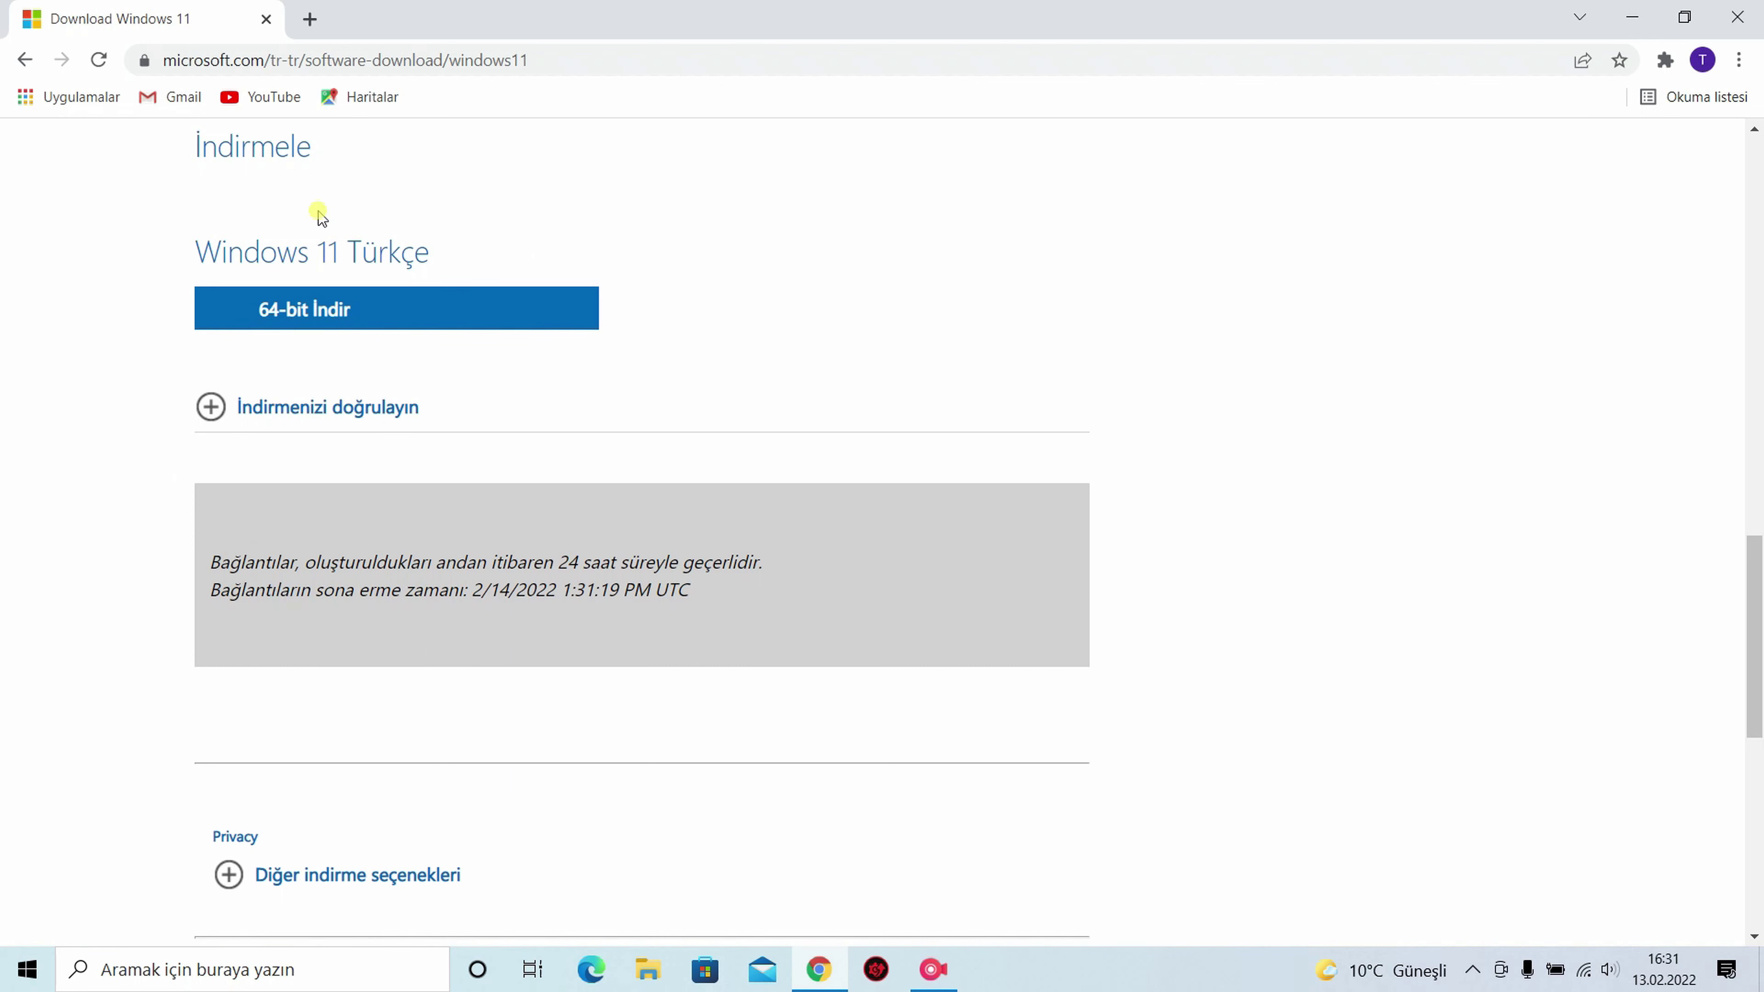
# Step: Start the 64-bit Windows 11 Türkçe ISO download and cancel it, minimizing the browser window
pyautogui.click(316, 311)
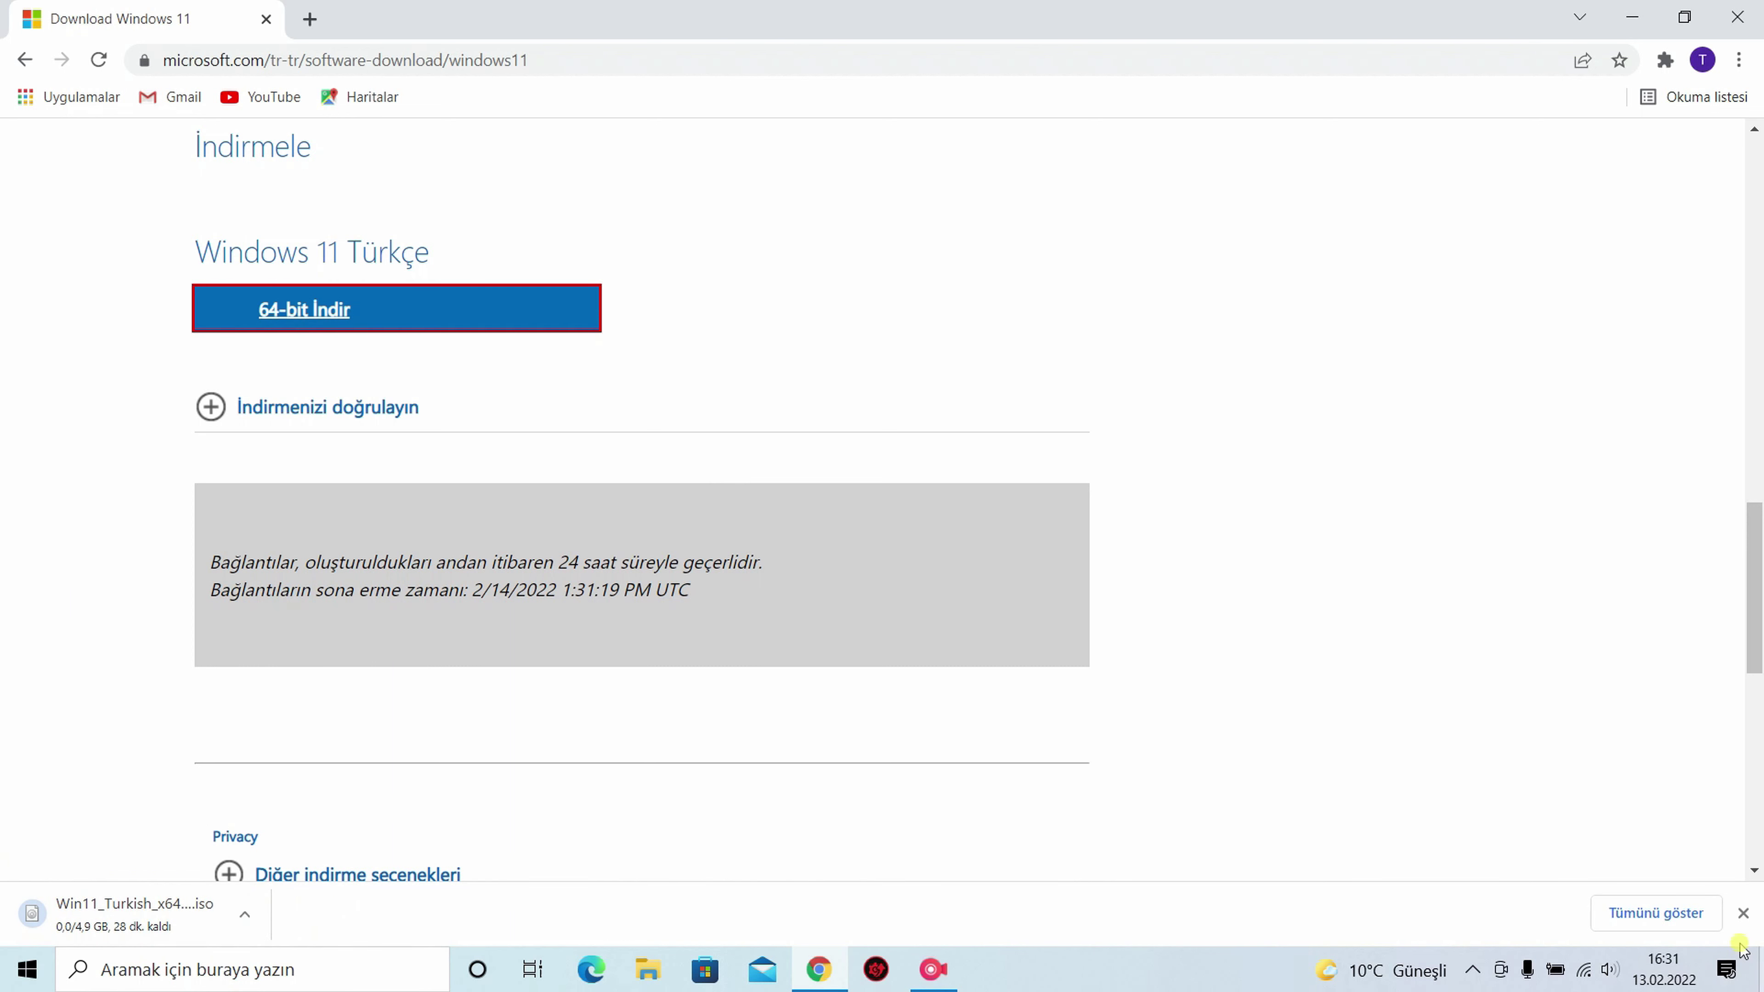
pyautogui.click(244, 915)
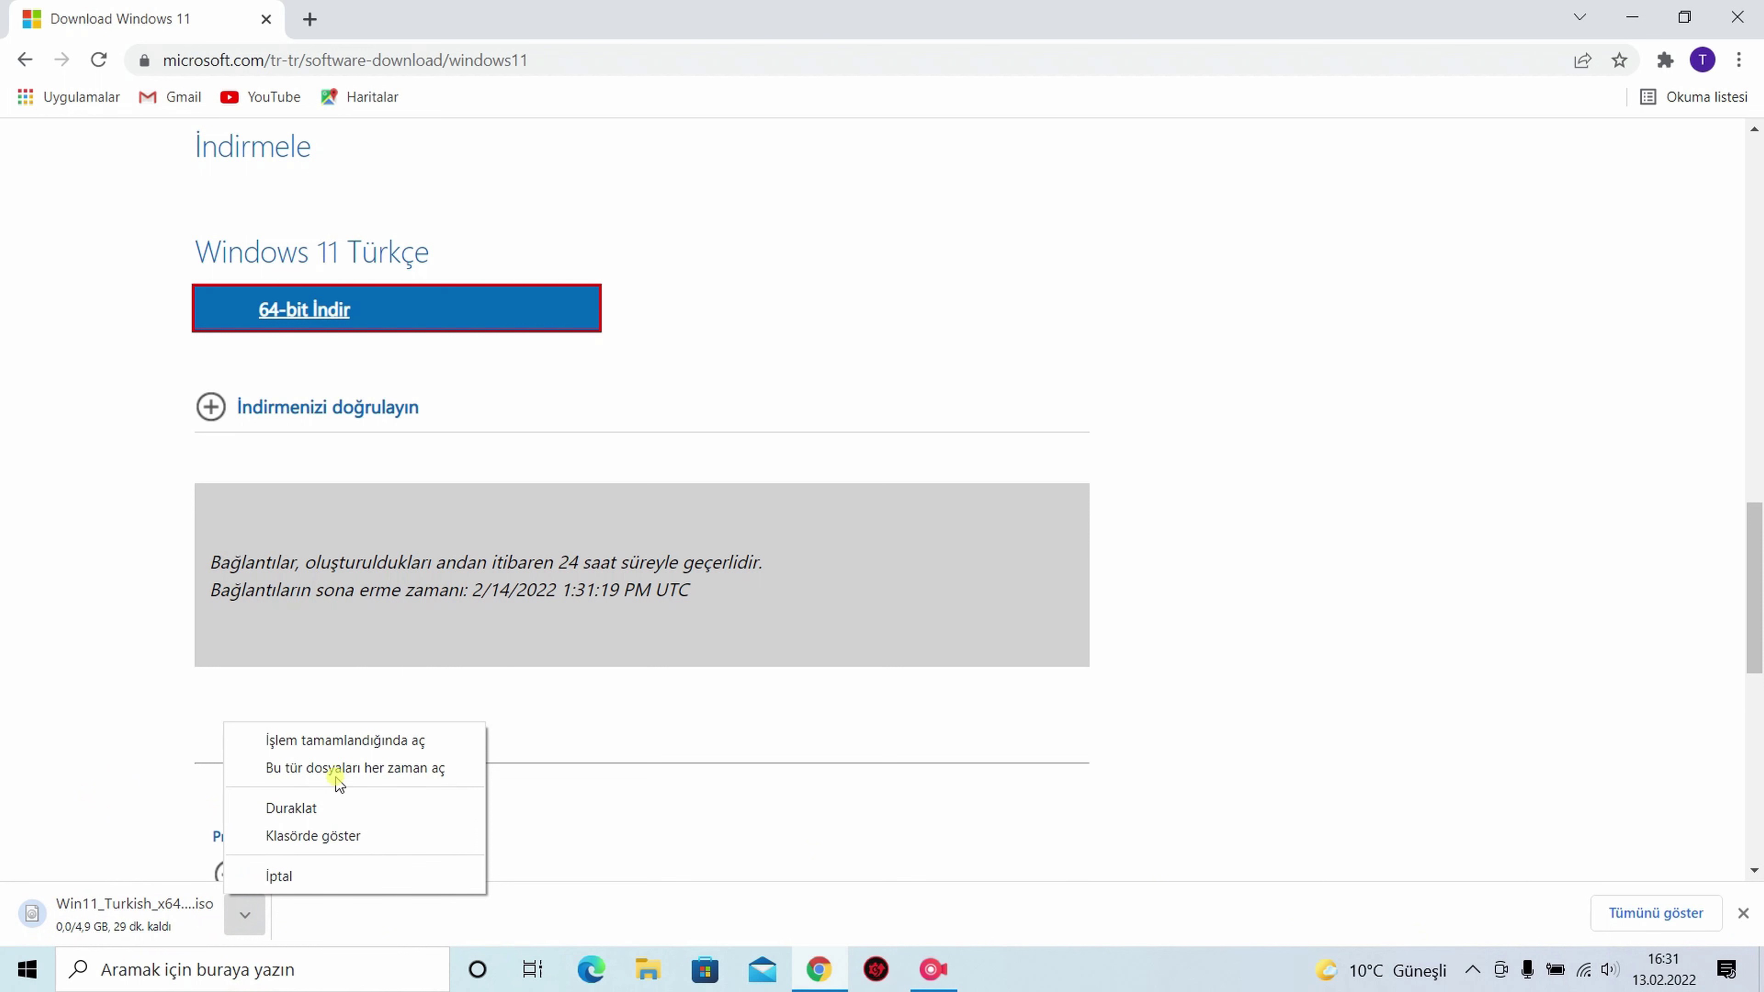
pyautogui.click(337, 877)
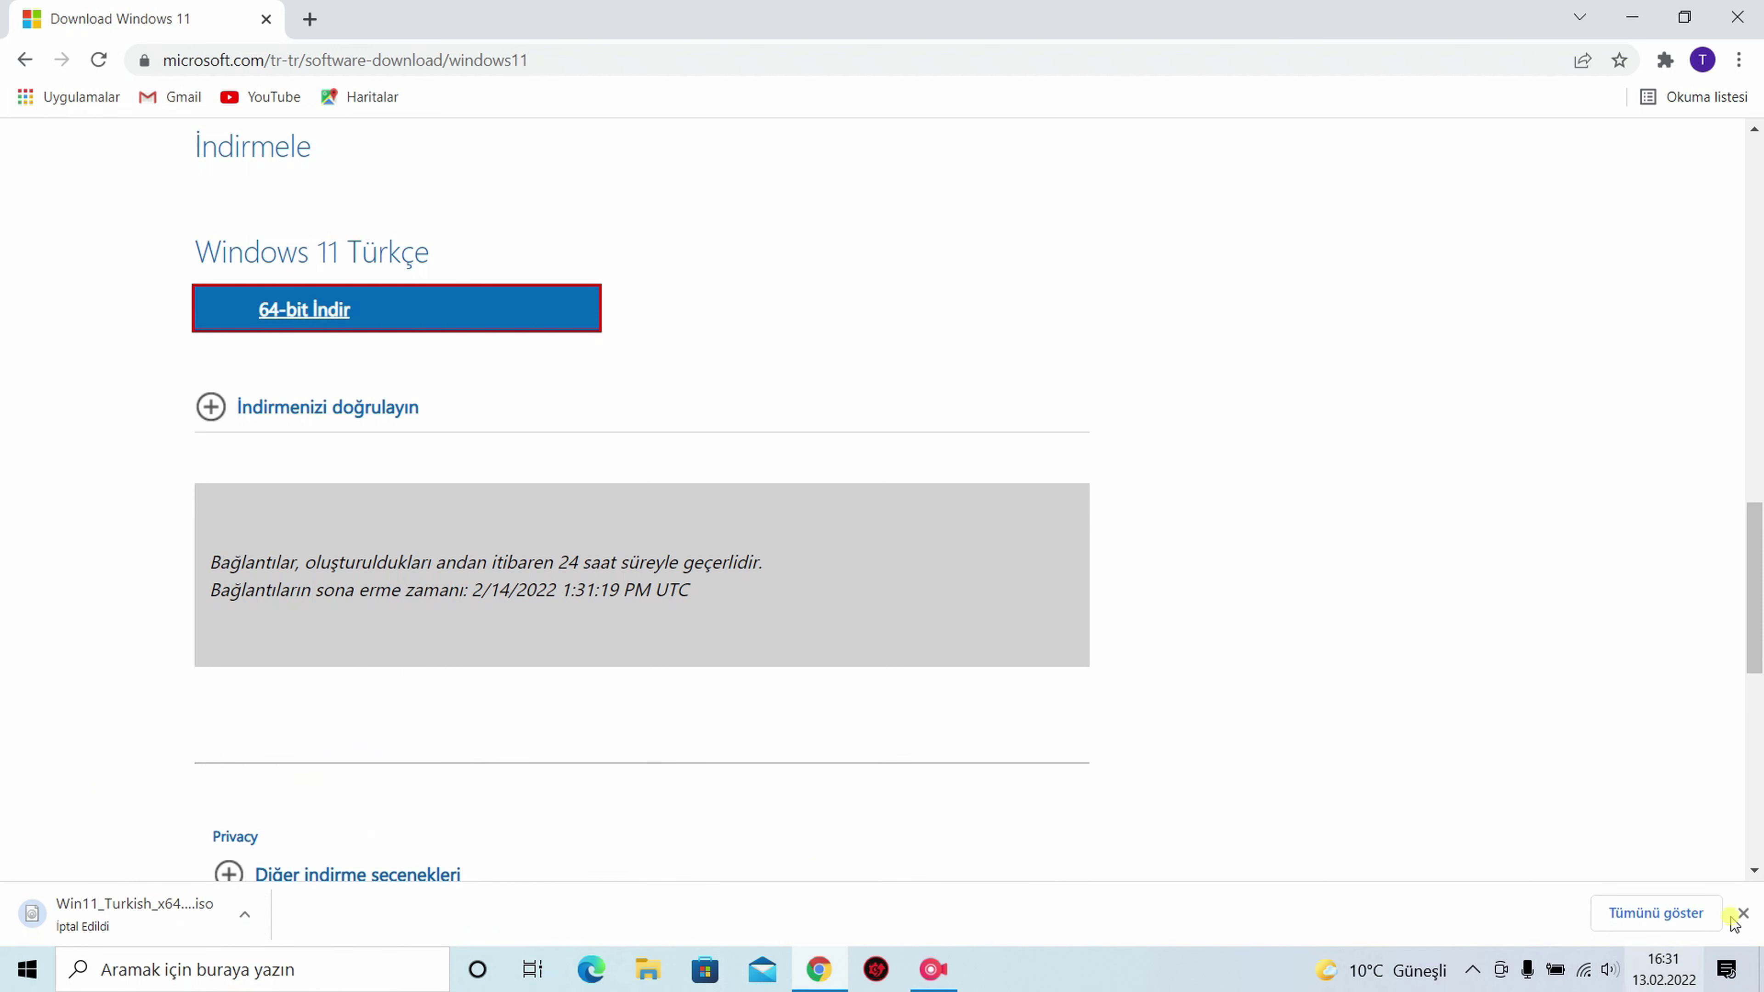
pyautogui.click(1747, 912)
pyautogui.click(1633, 16)
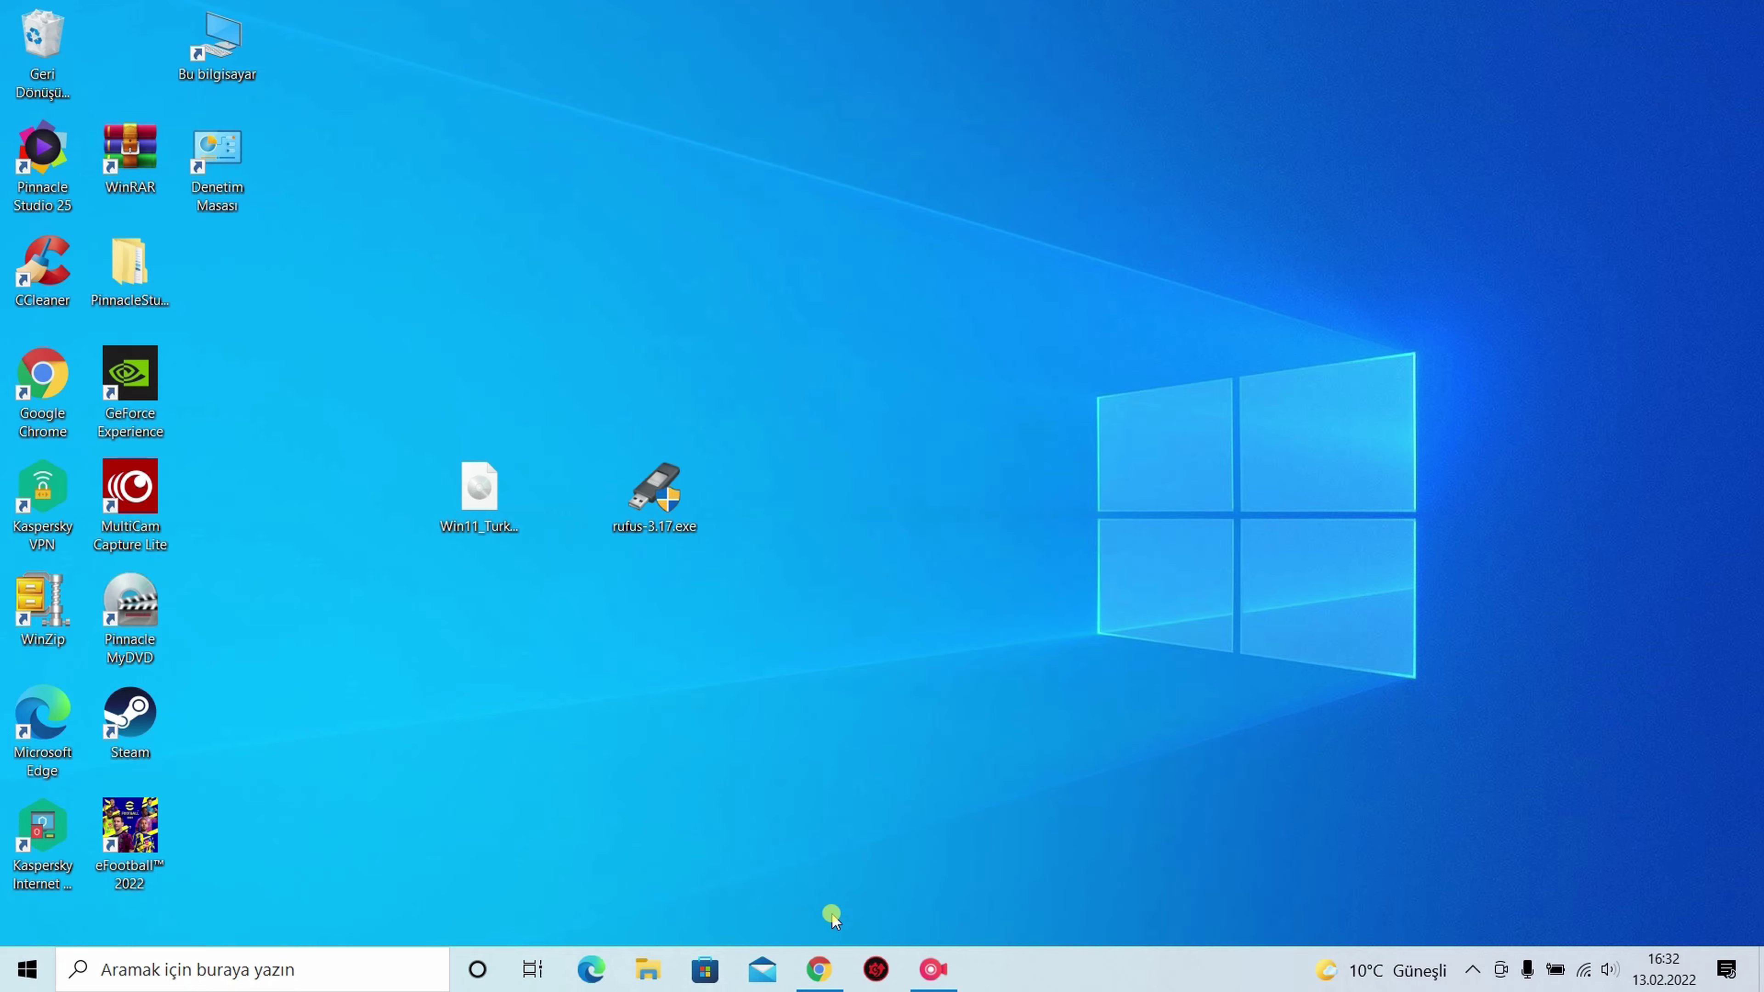
# Step: Replace the Microsoft page with a new browser tab, search for "rufus indir" and open the official rufus.ie site
pyautogui.click(819, 970)
pyautogui.click(313, 22)
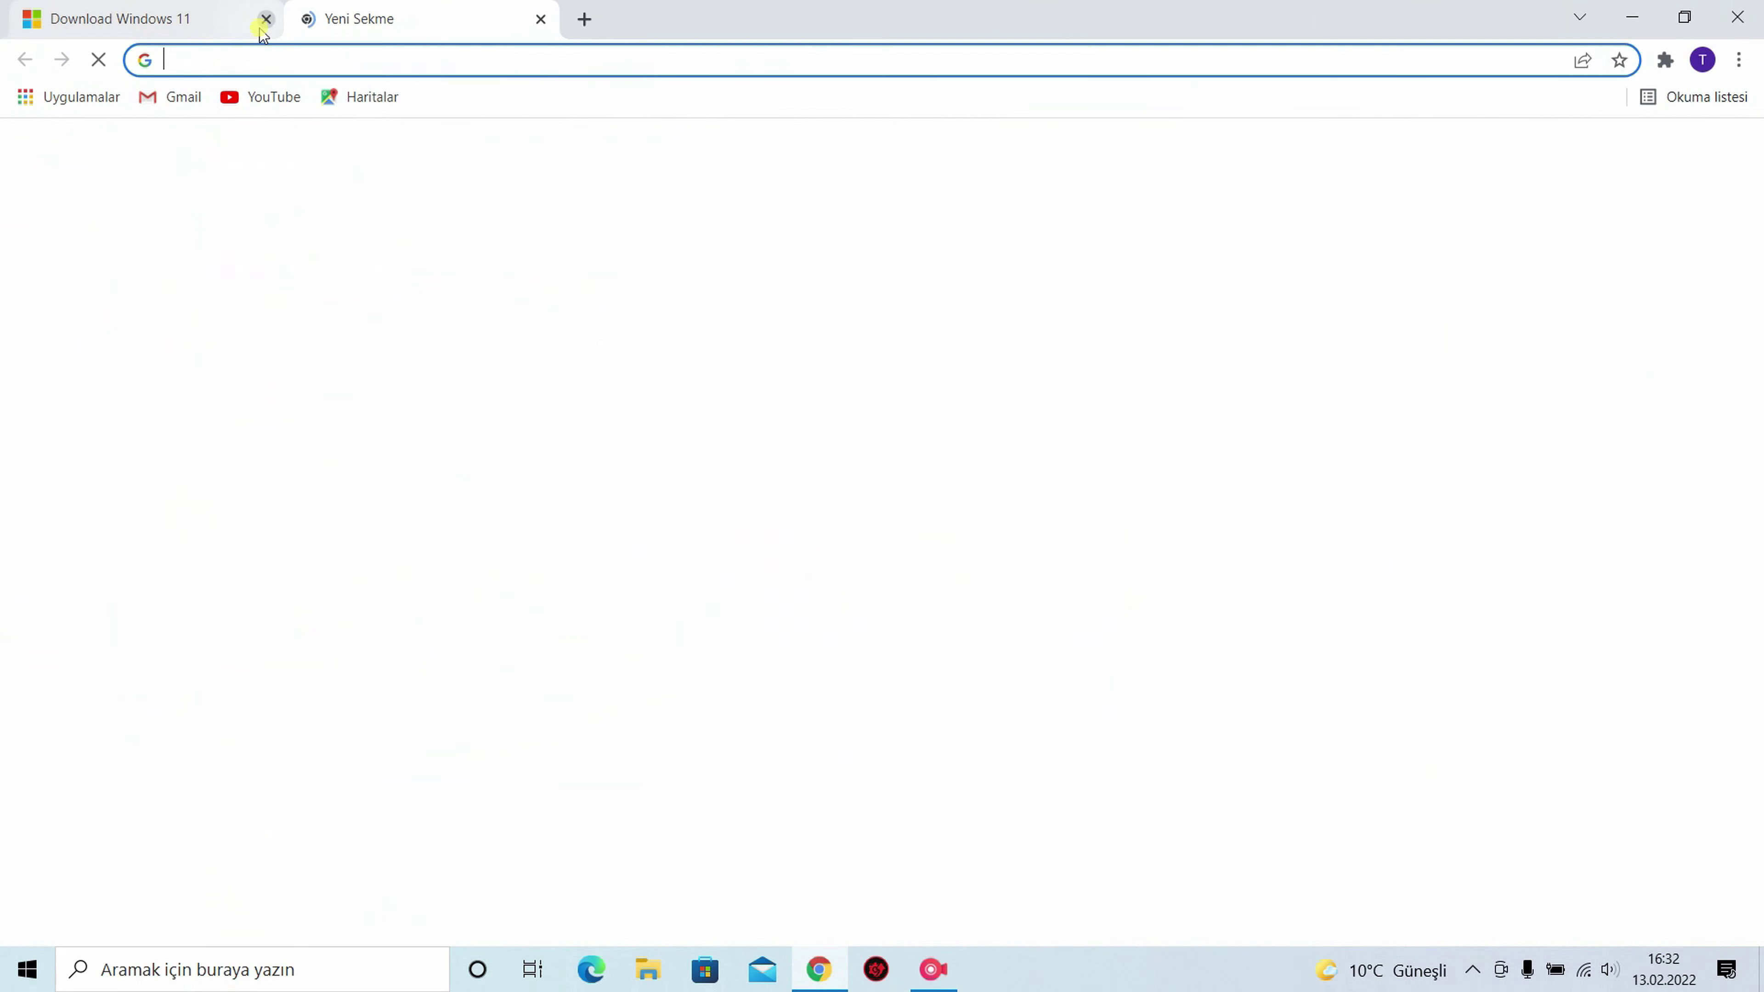
pyautogui.click(266, 18)
pyautogui.click(722, 475)
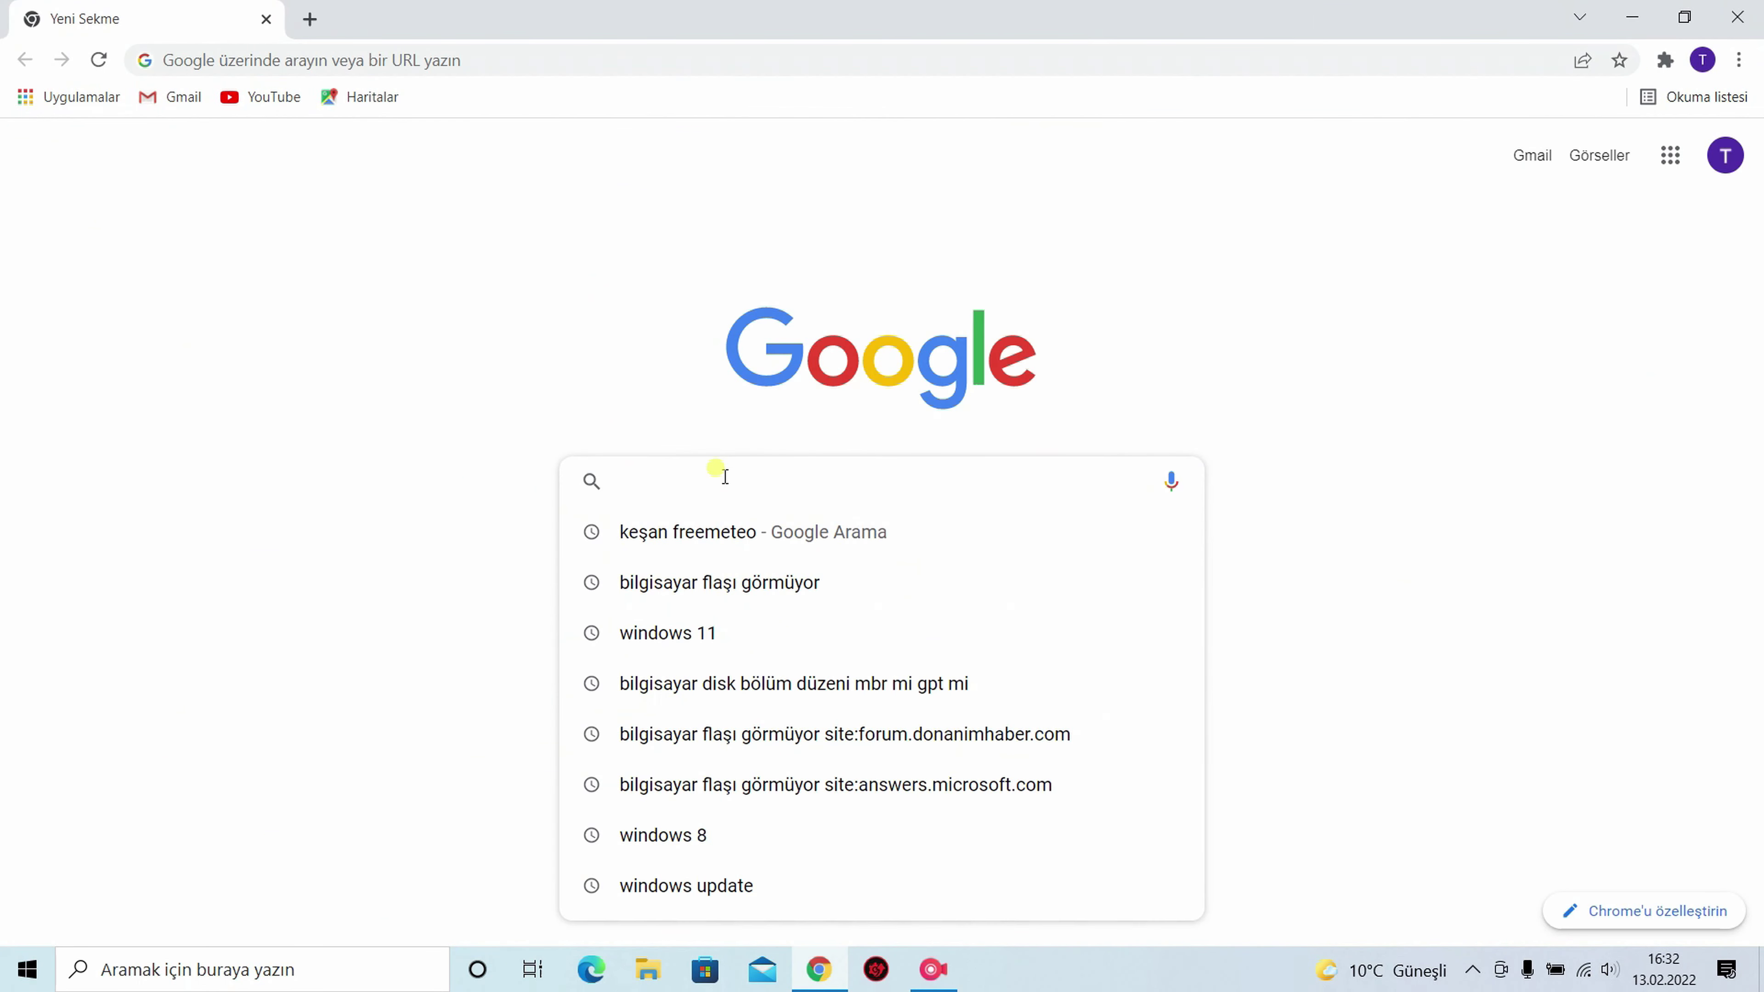
pyautogui.write('ruf')
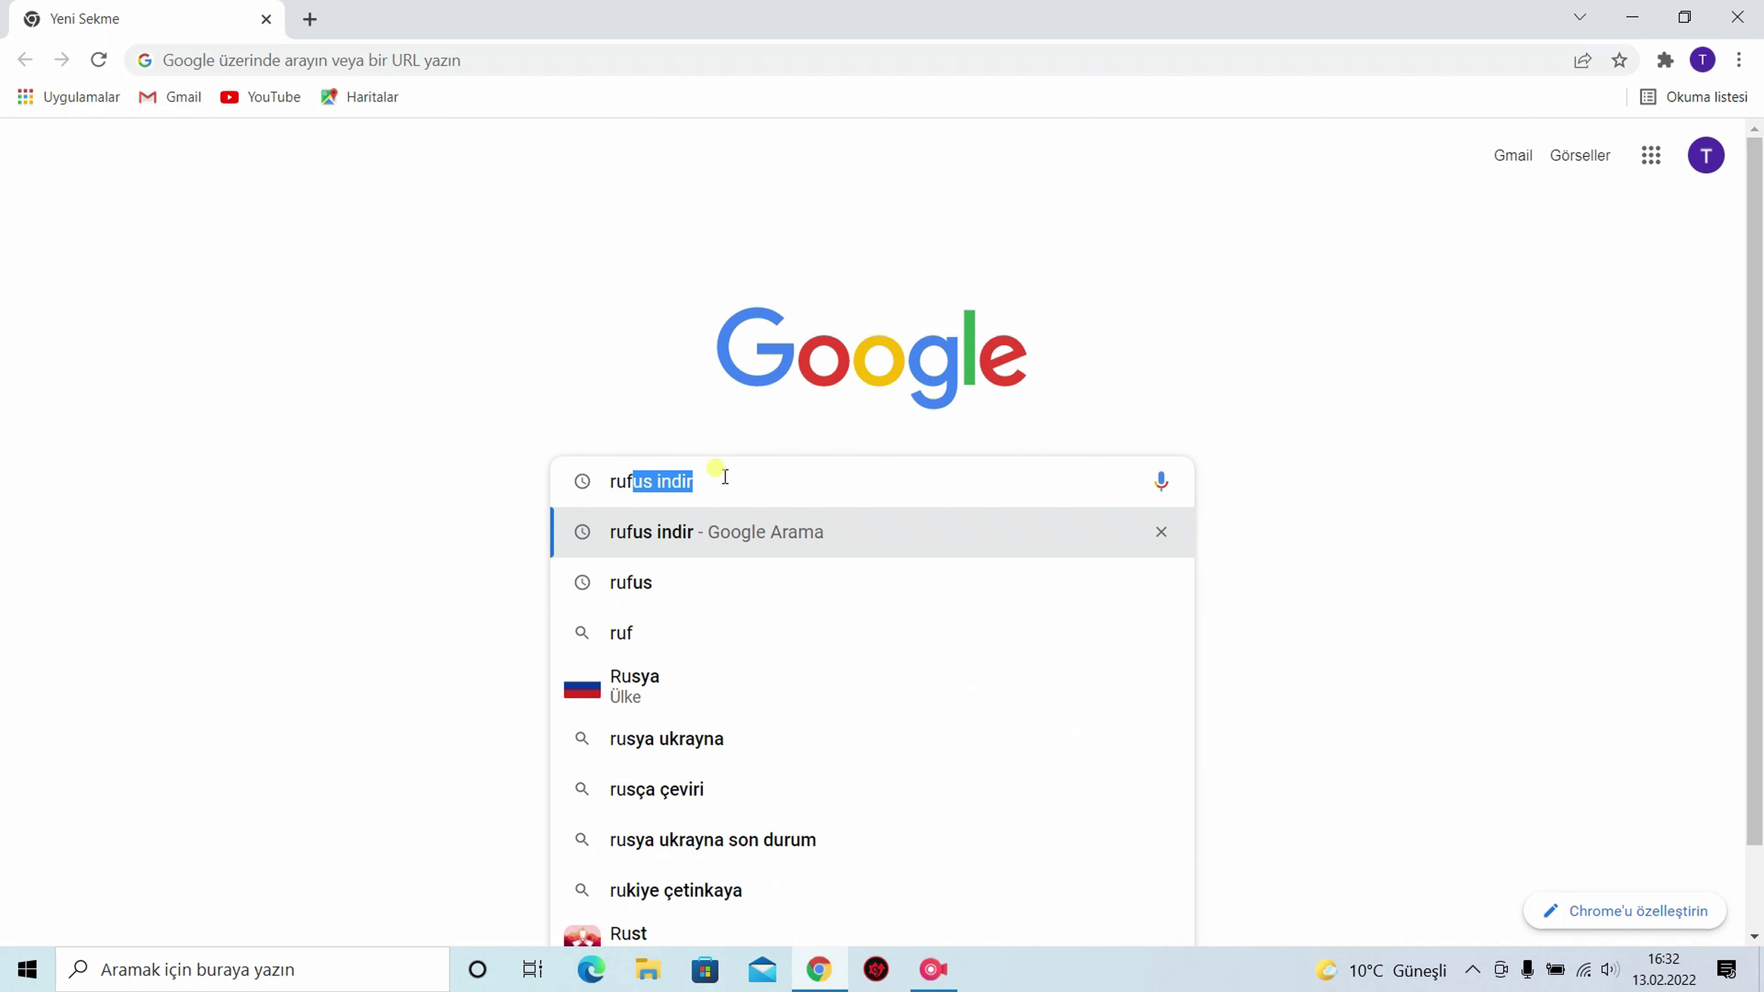
pyautogui.write('us')
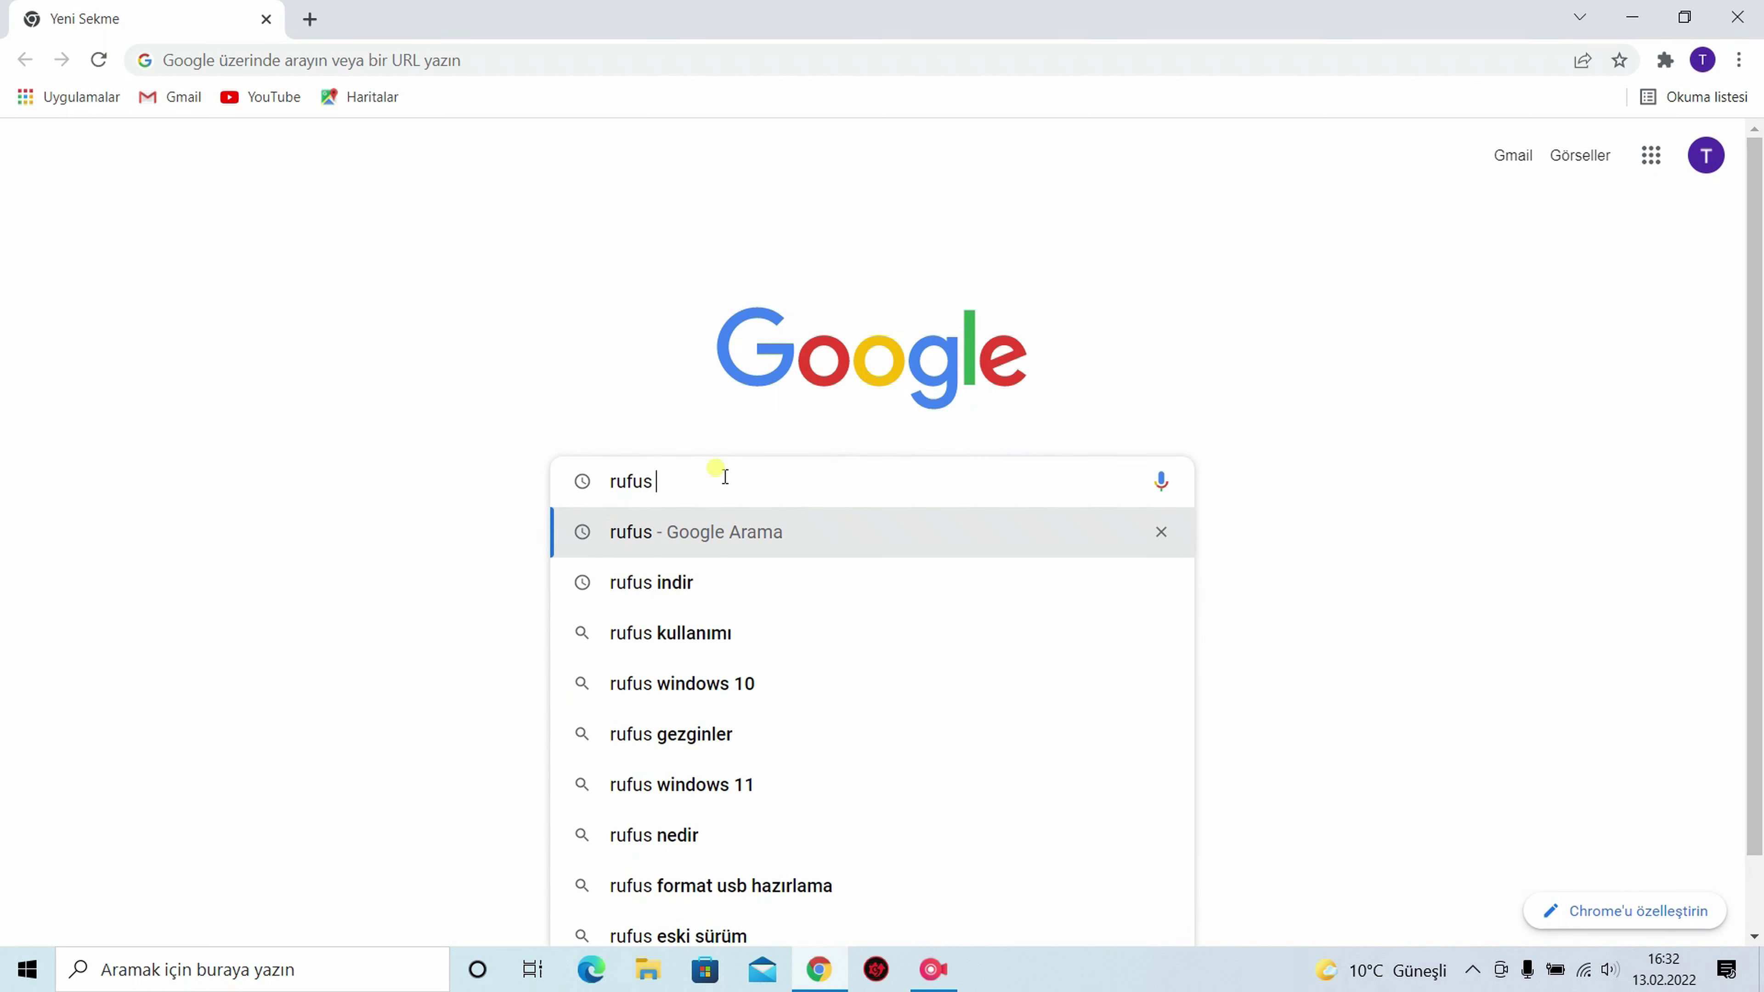
pyautogui.click(707, 581)
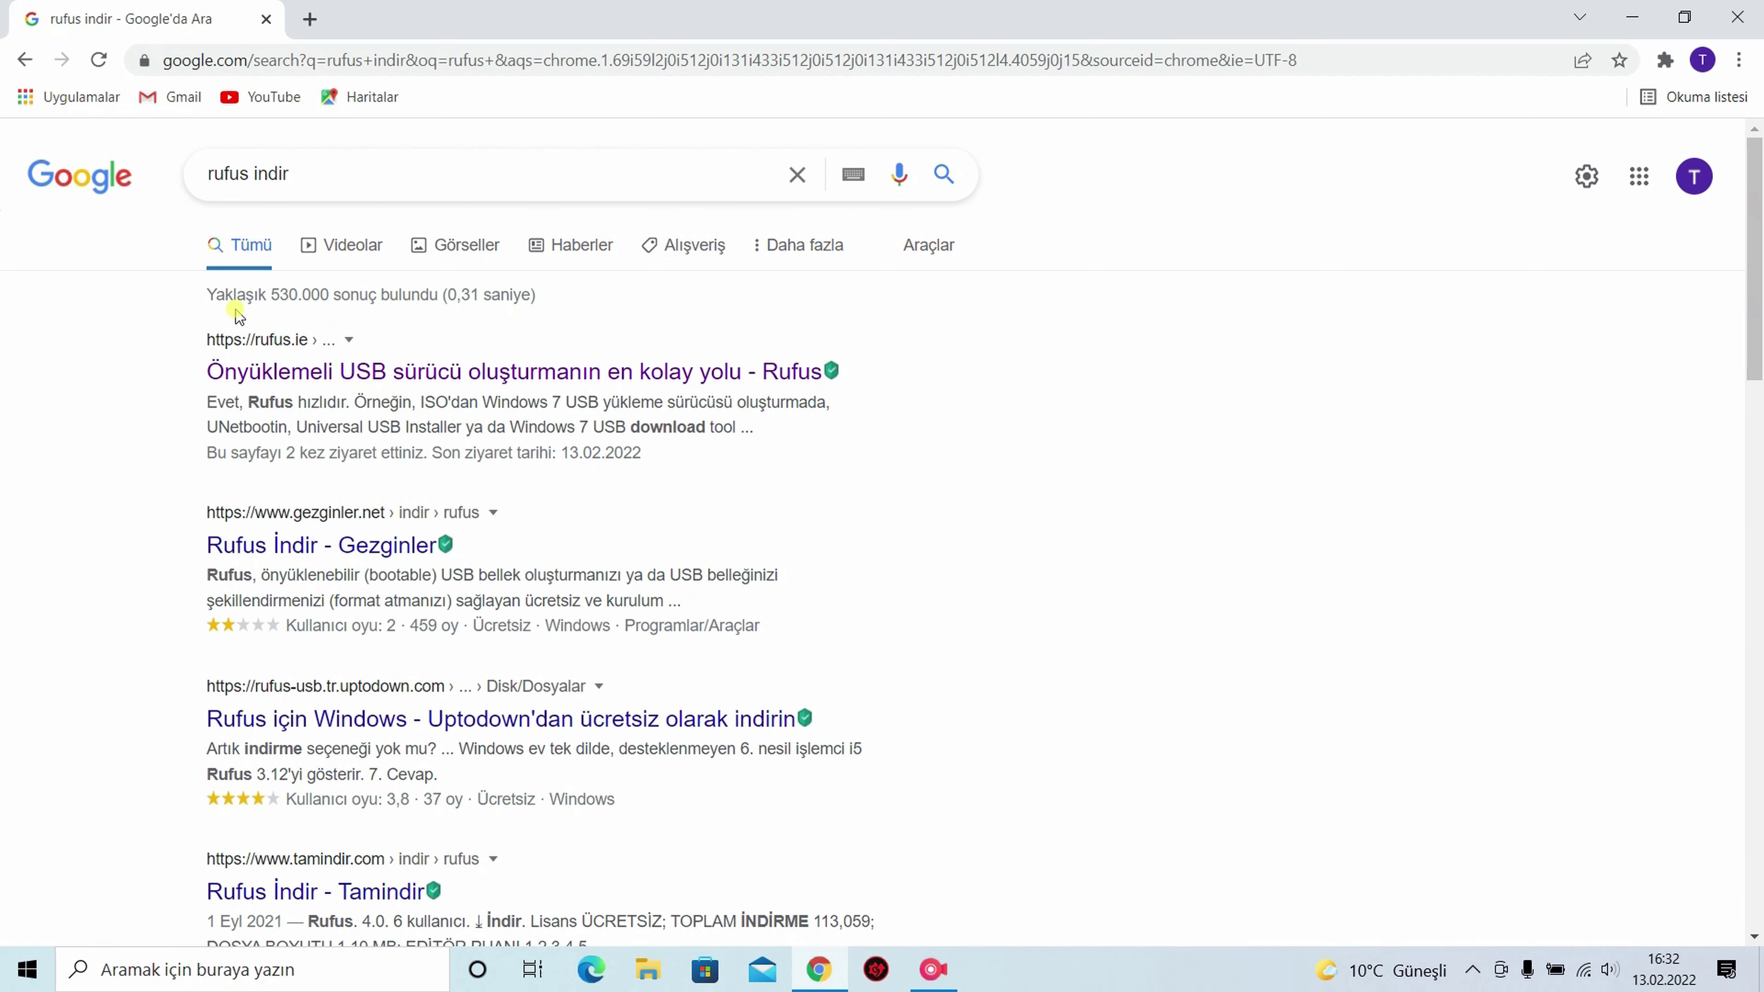
pyautogui.click(487, 375)
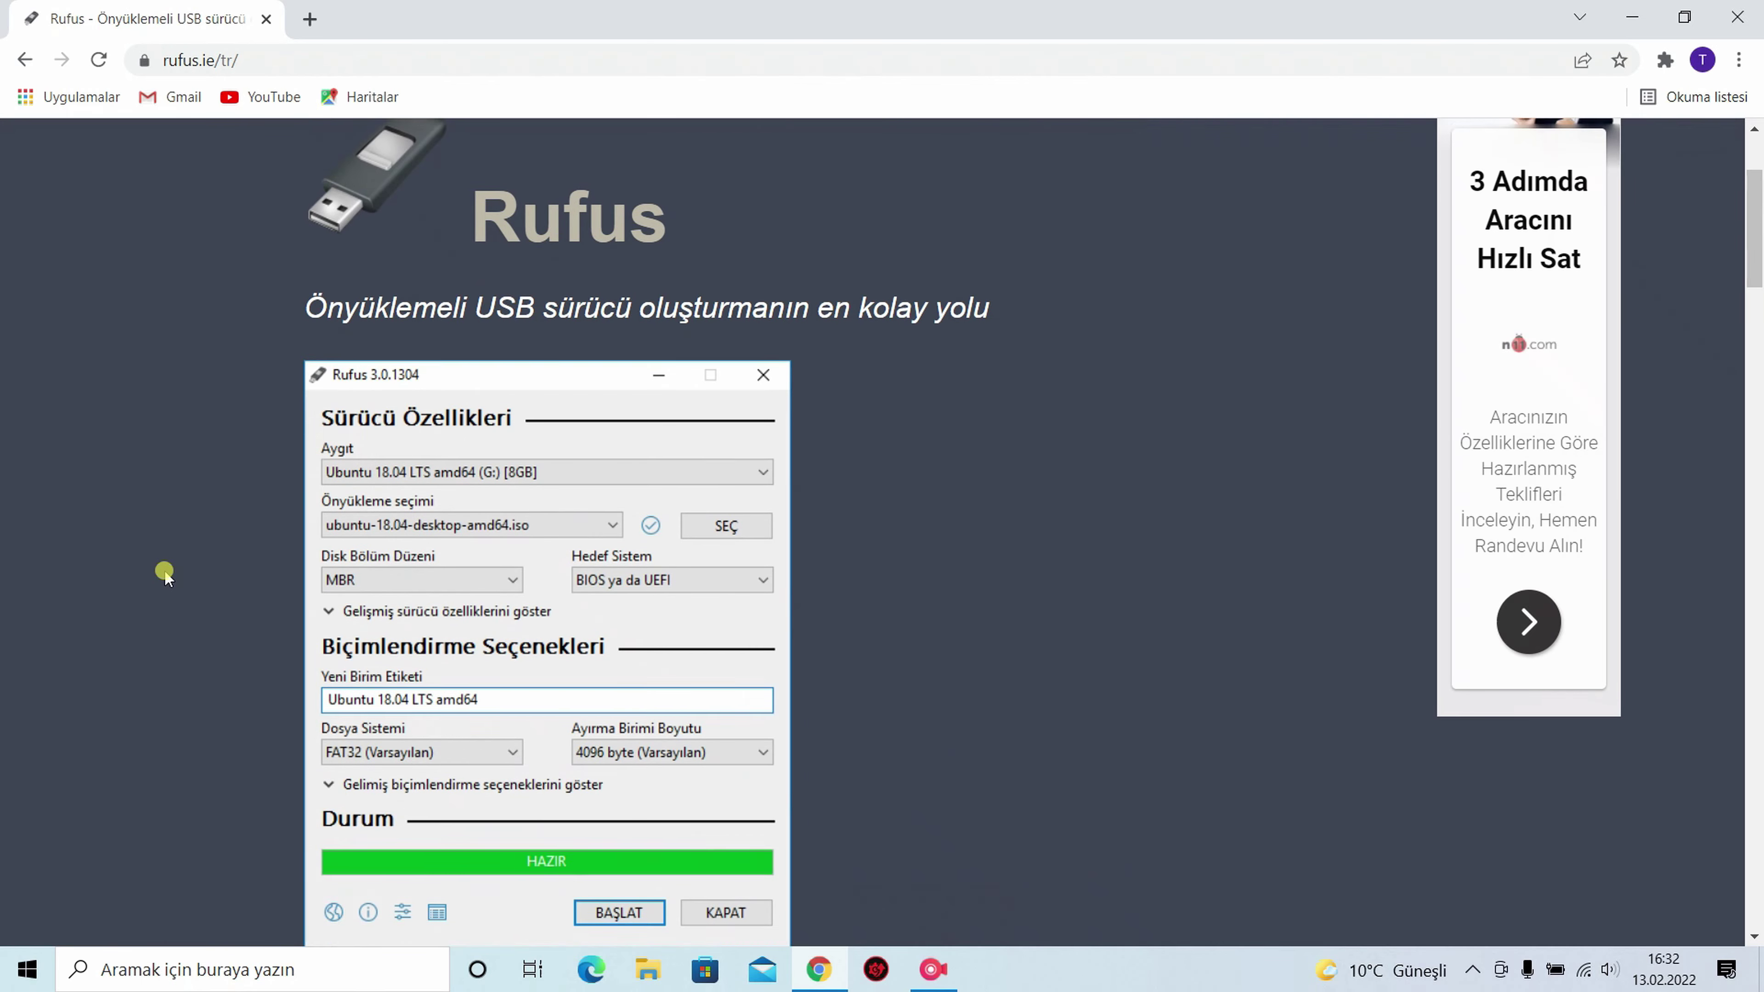
# Step: Download Rufus 3.17 from the site's download section, closing the advertisement and the download bar
pyautogui.scroll(-5, 165, 569)
pyautogui.scroll(-8, 164, 569)
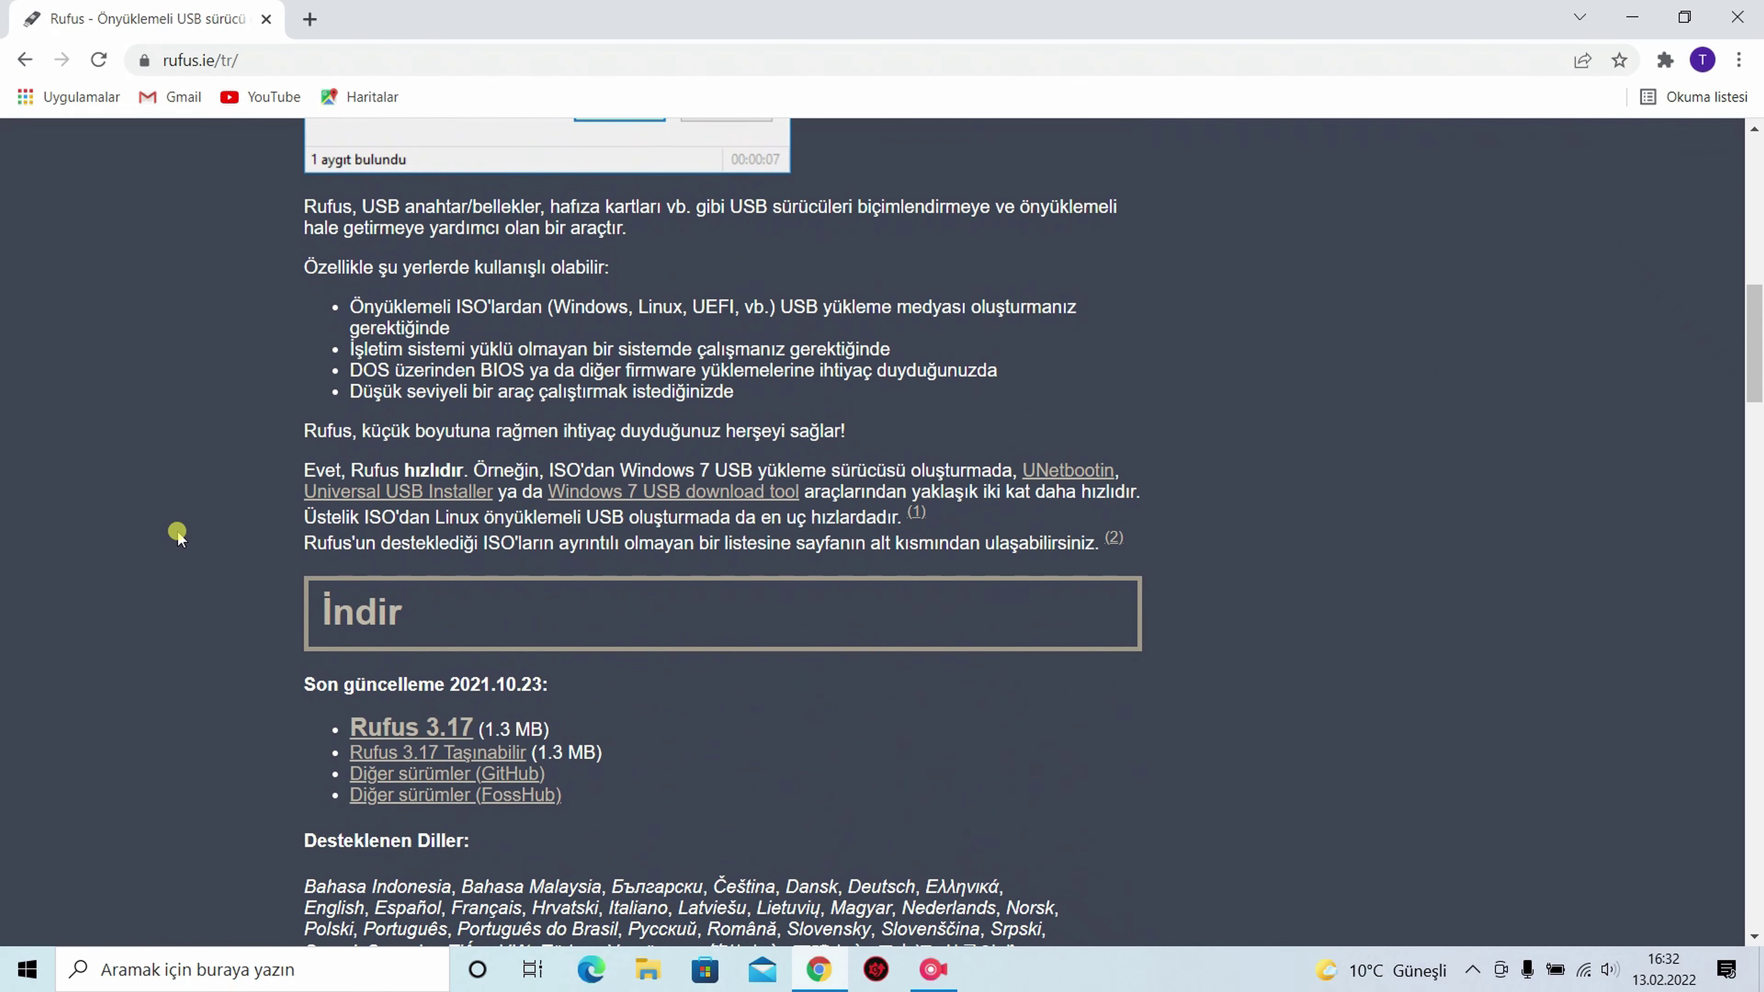
pyautogui.scroll(-3, 178, 535)
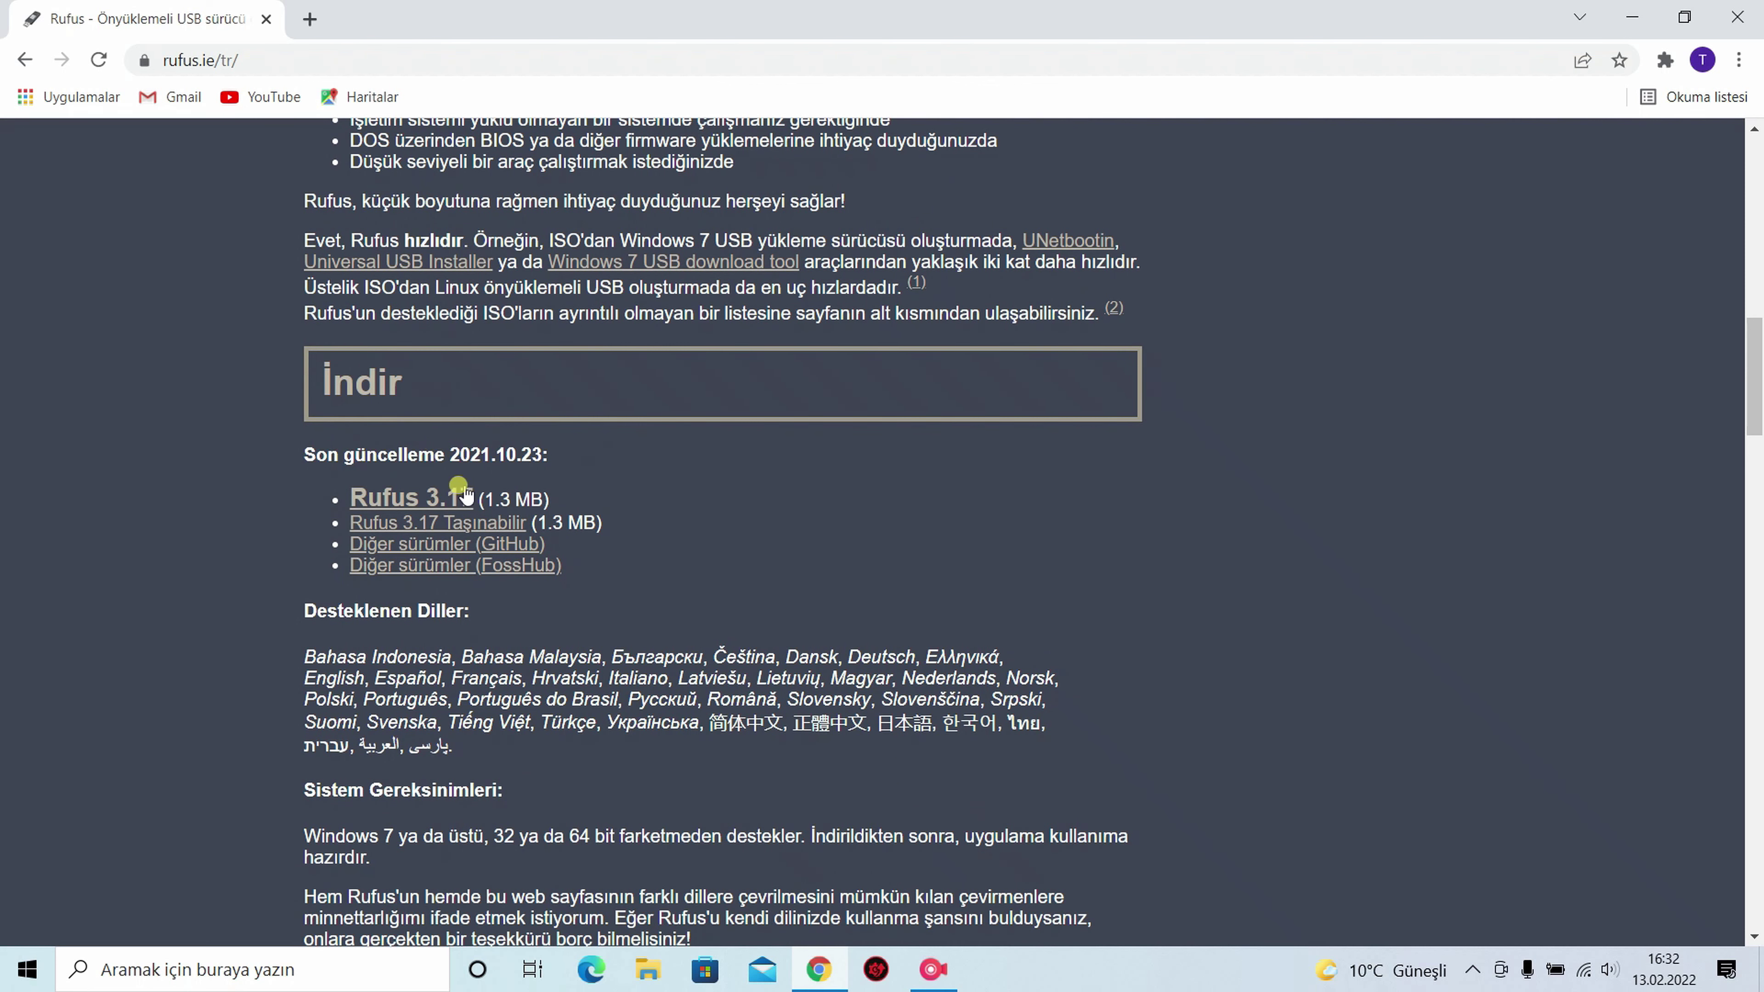
pyautogui.click(436, 504)
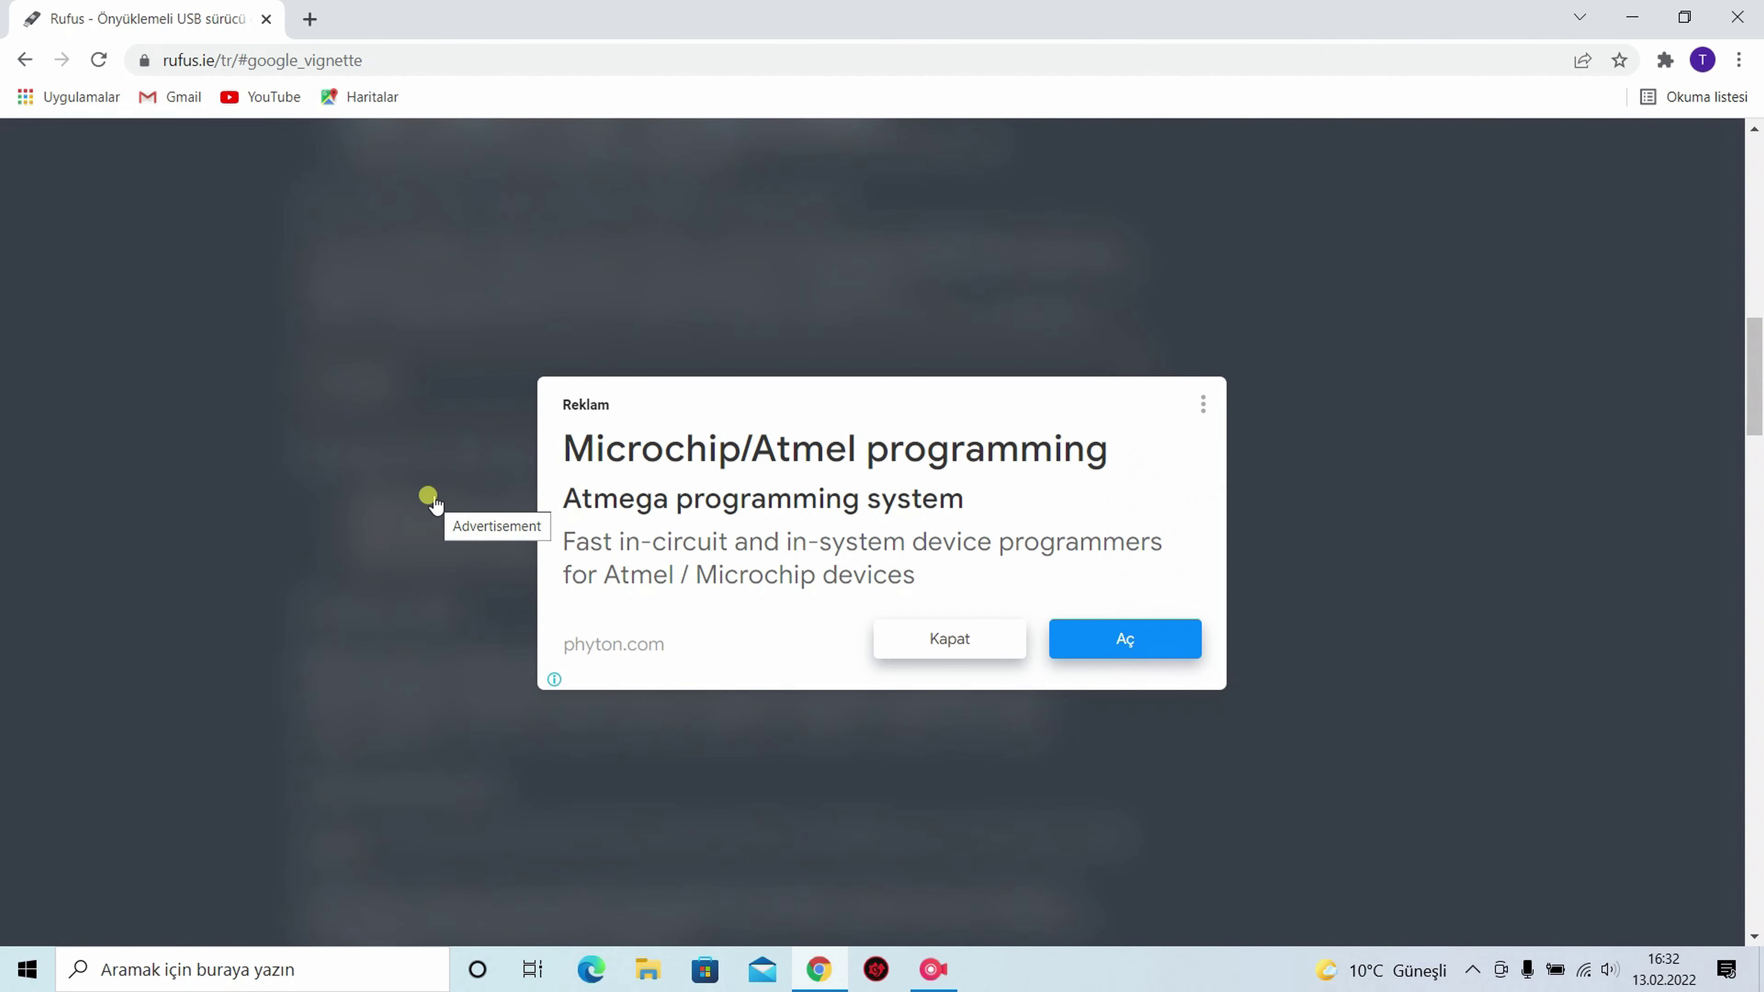
pyautogui.click(919, 646)
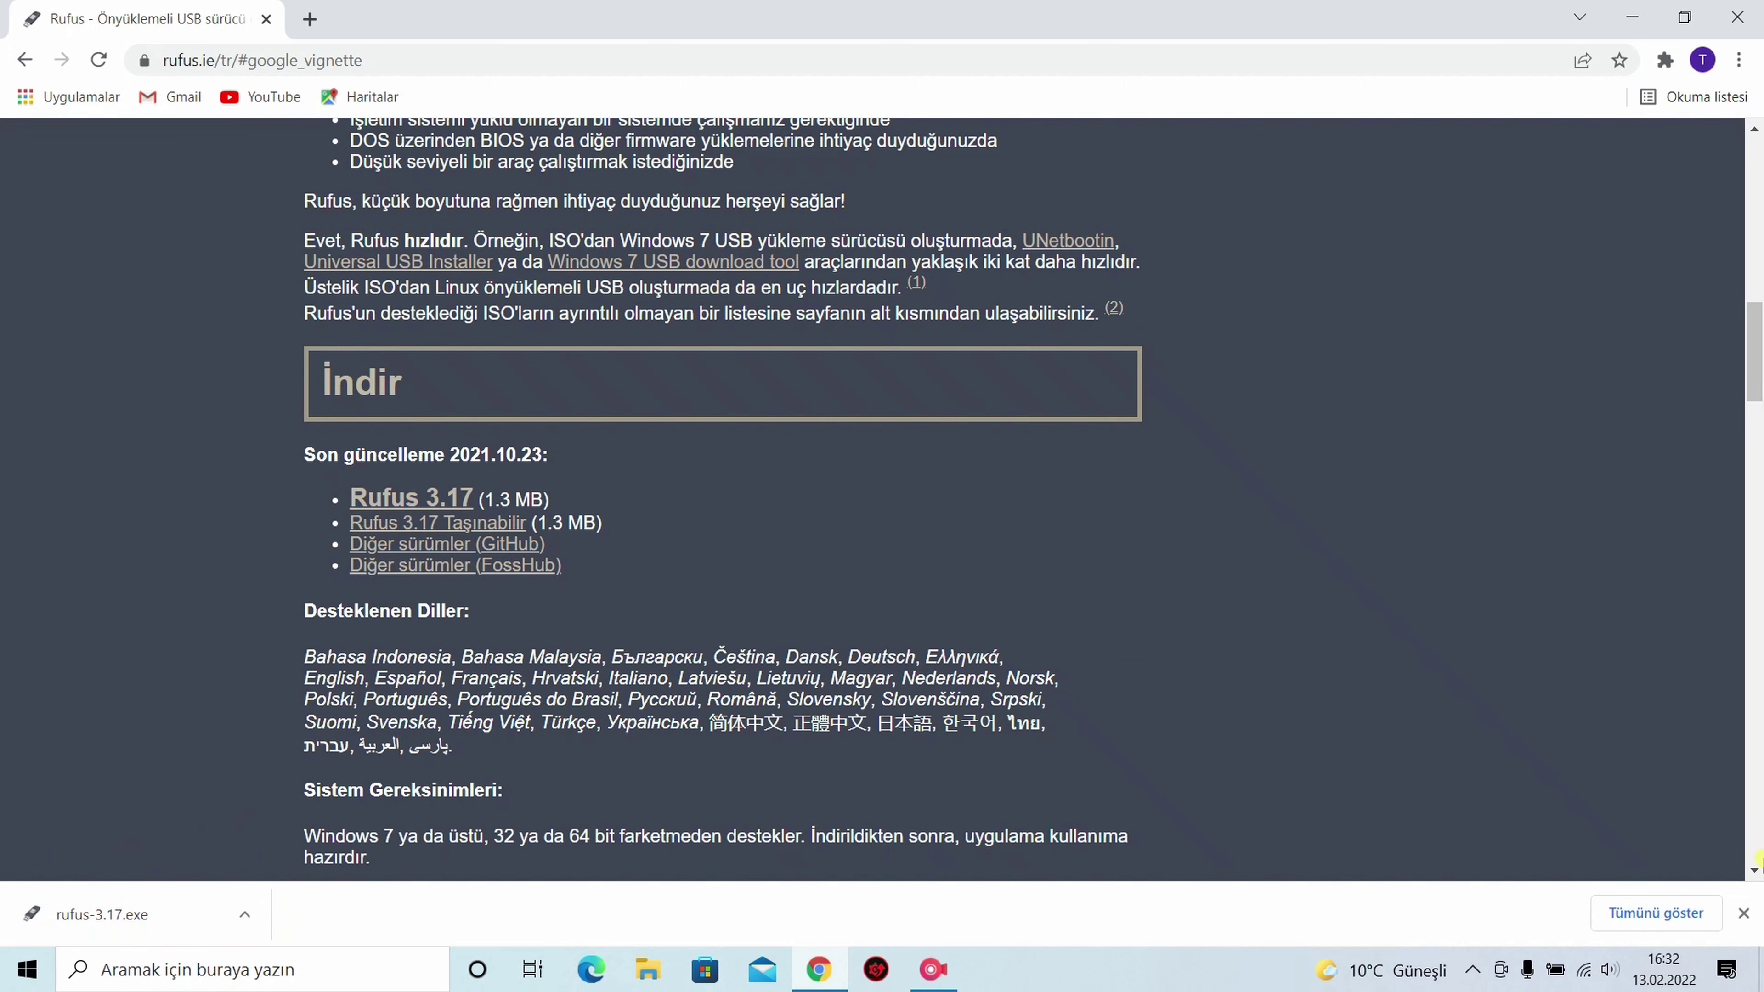
pyautogui.click(1743, 913)
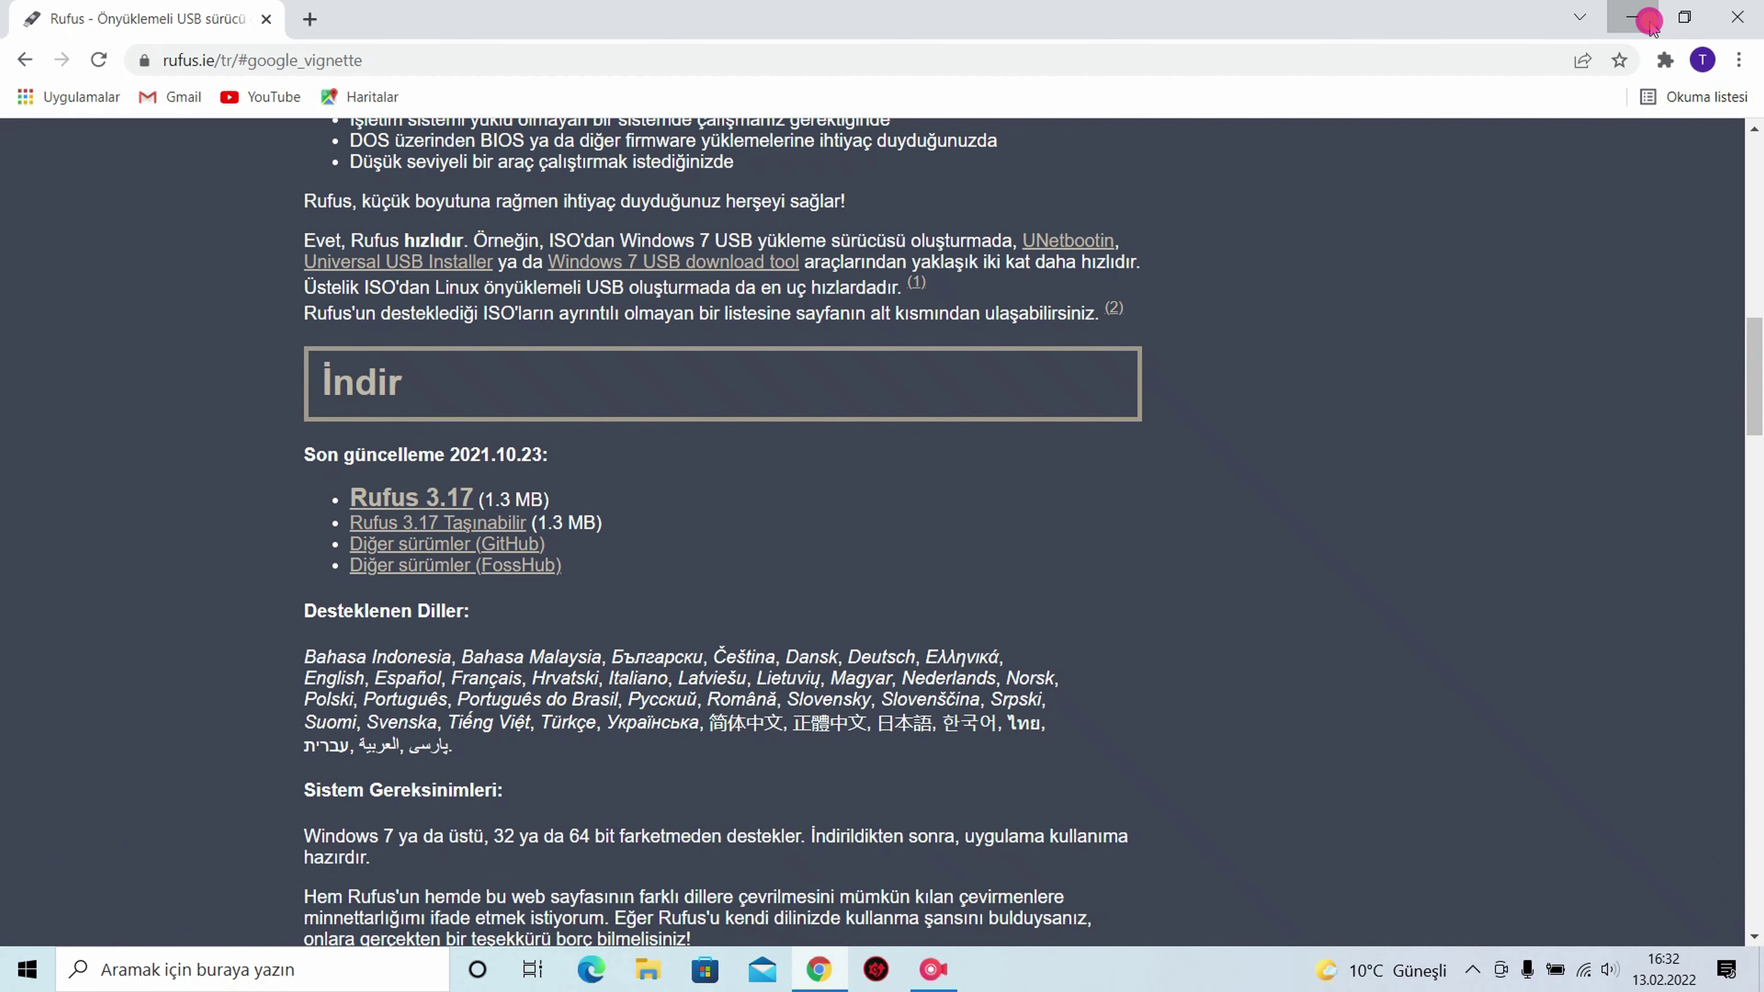
# Step: Minimize the browser and launch rufus-3.17.exe from the desktop, placing its window clear of the desktop icons
pyautogui.click(1632, 17)
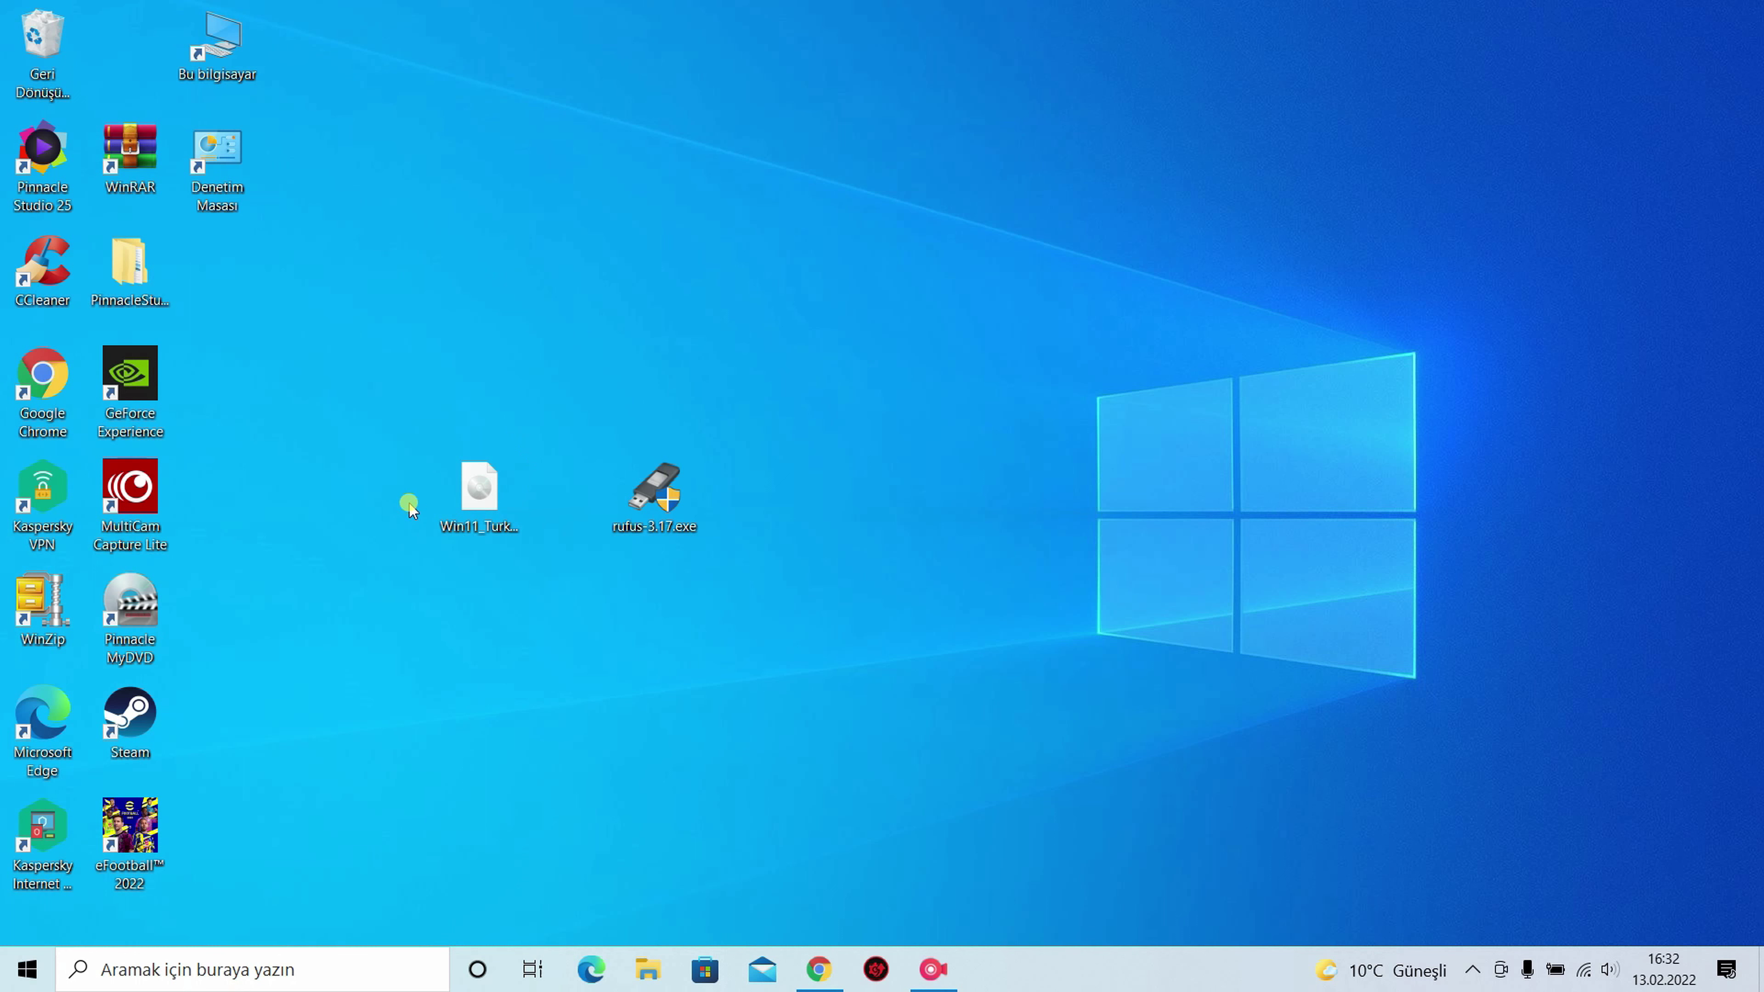
pyautogui.doubleClick(655, 502)
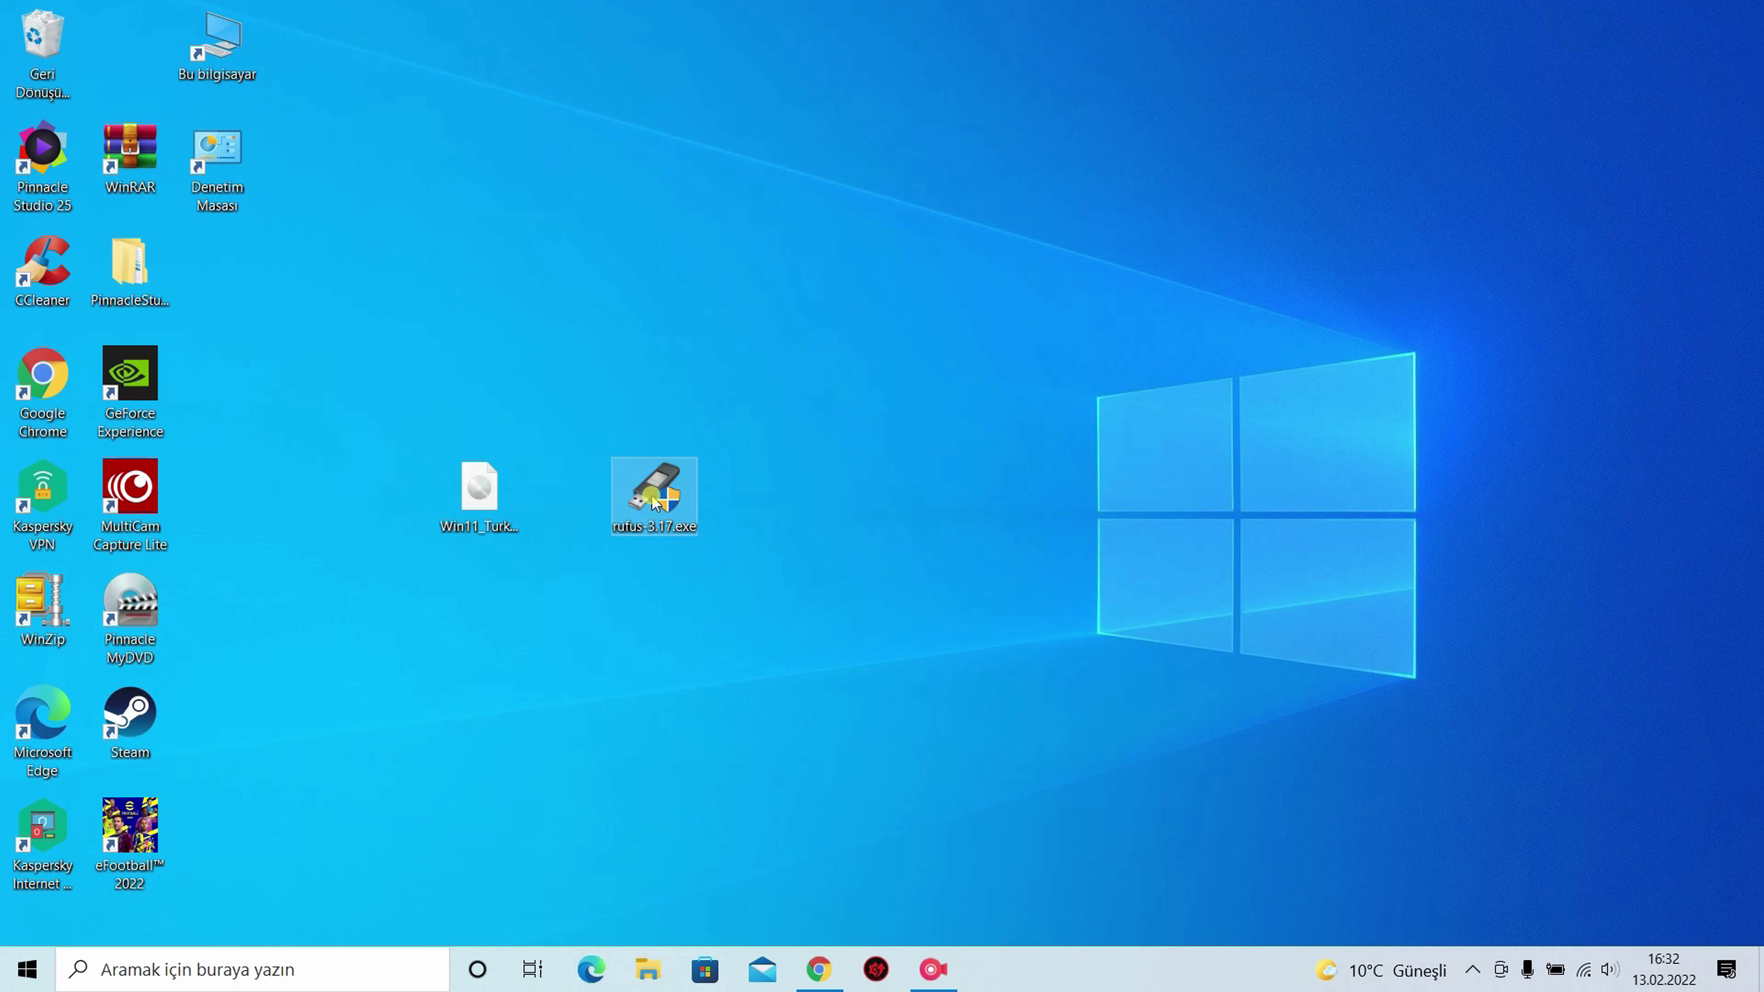
pyautogui.moveTo(881, 117); pyautogui.dragTo(1020, 104)
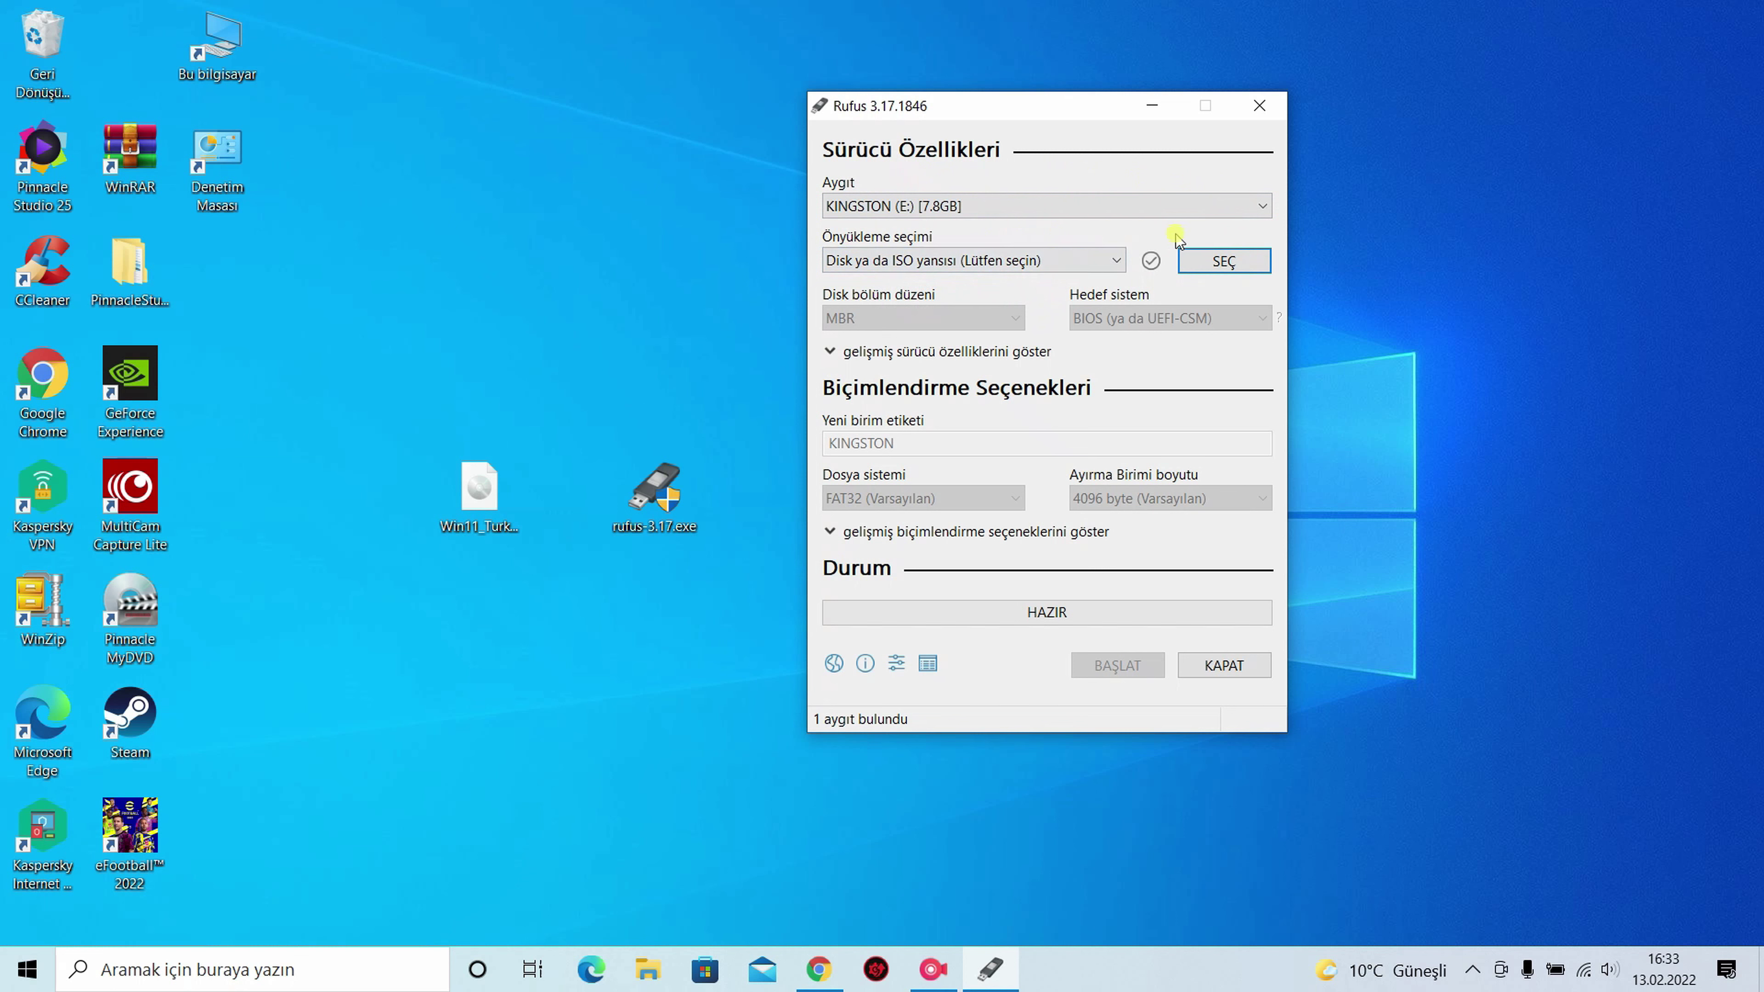
# Step: Load Win11_Turkish_x64v1.iso as the boot image and choose the Extended Windows 11 Installation (no TPM / no Secure Boot) image option
pyautogui.click(1240, 264)
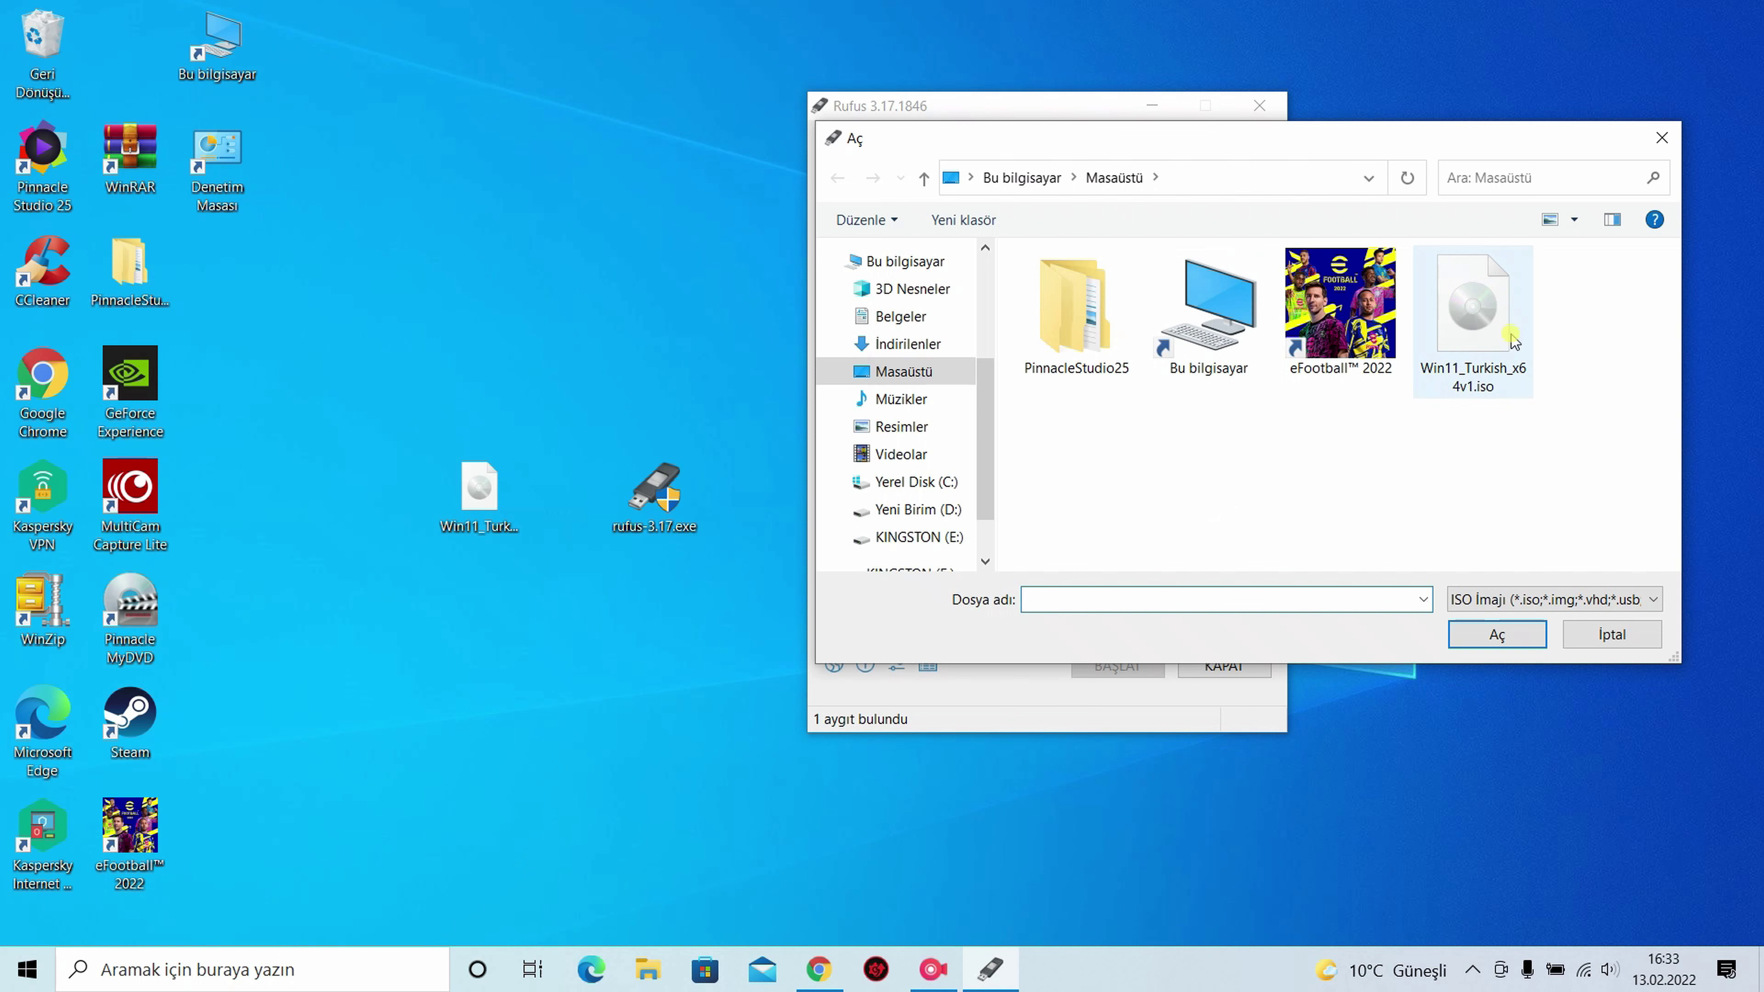
pyautogui.click(1481, 334)
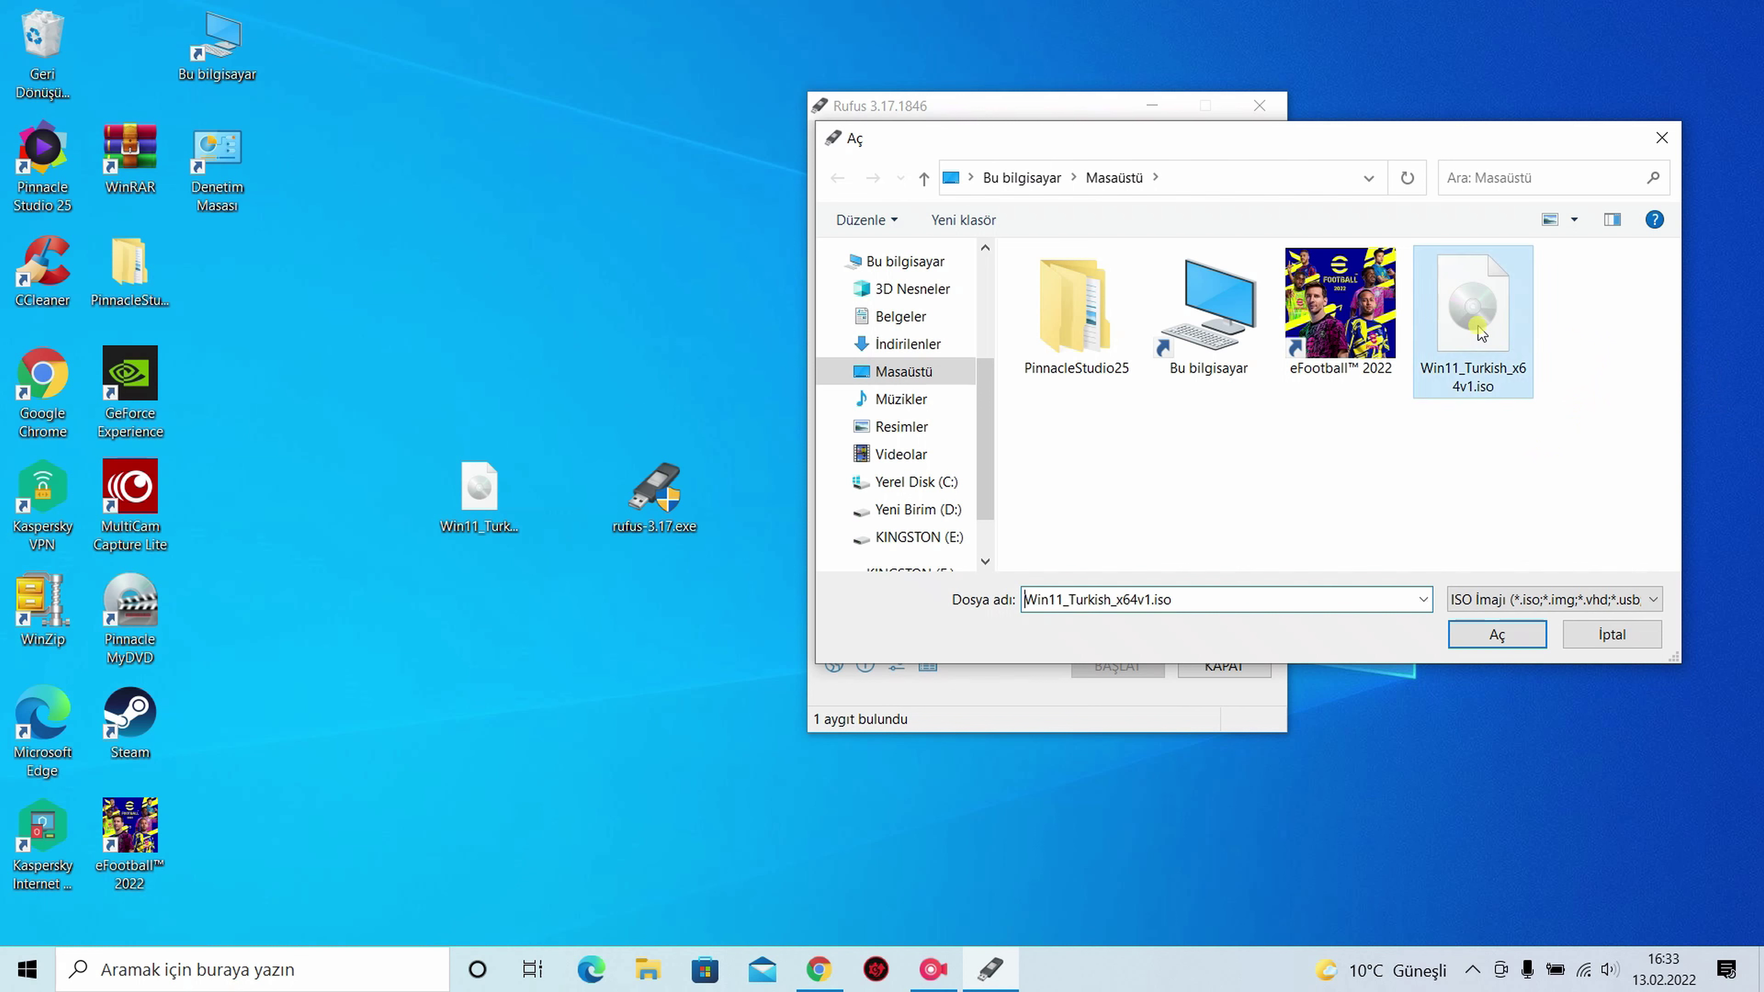
pyautogui.click(1498, 633)
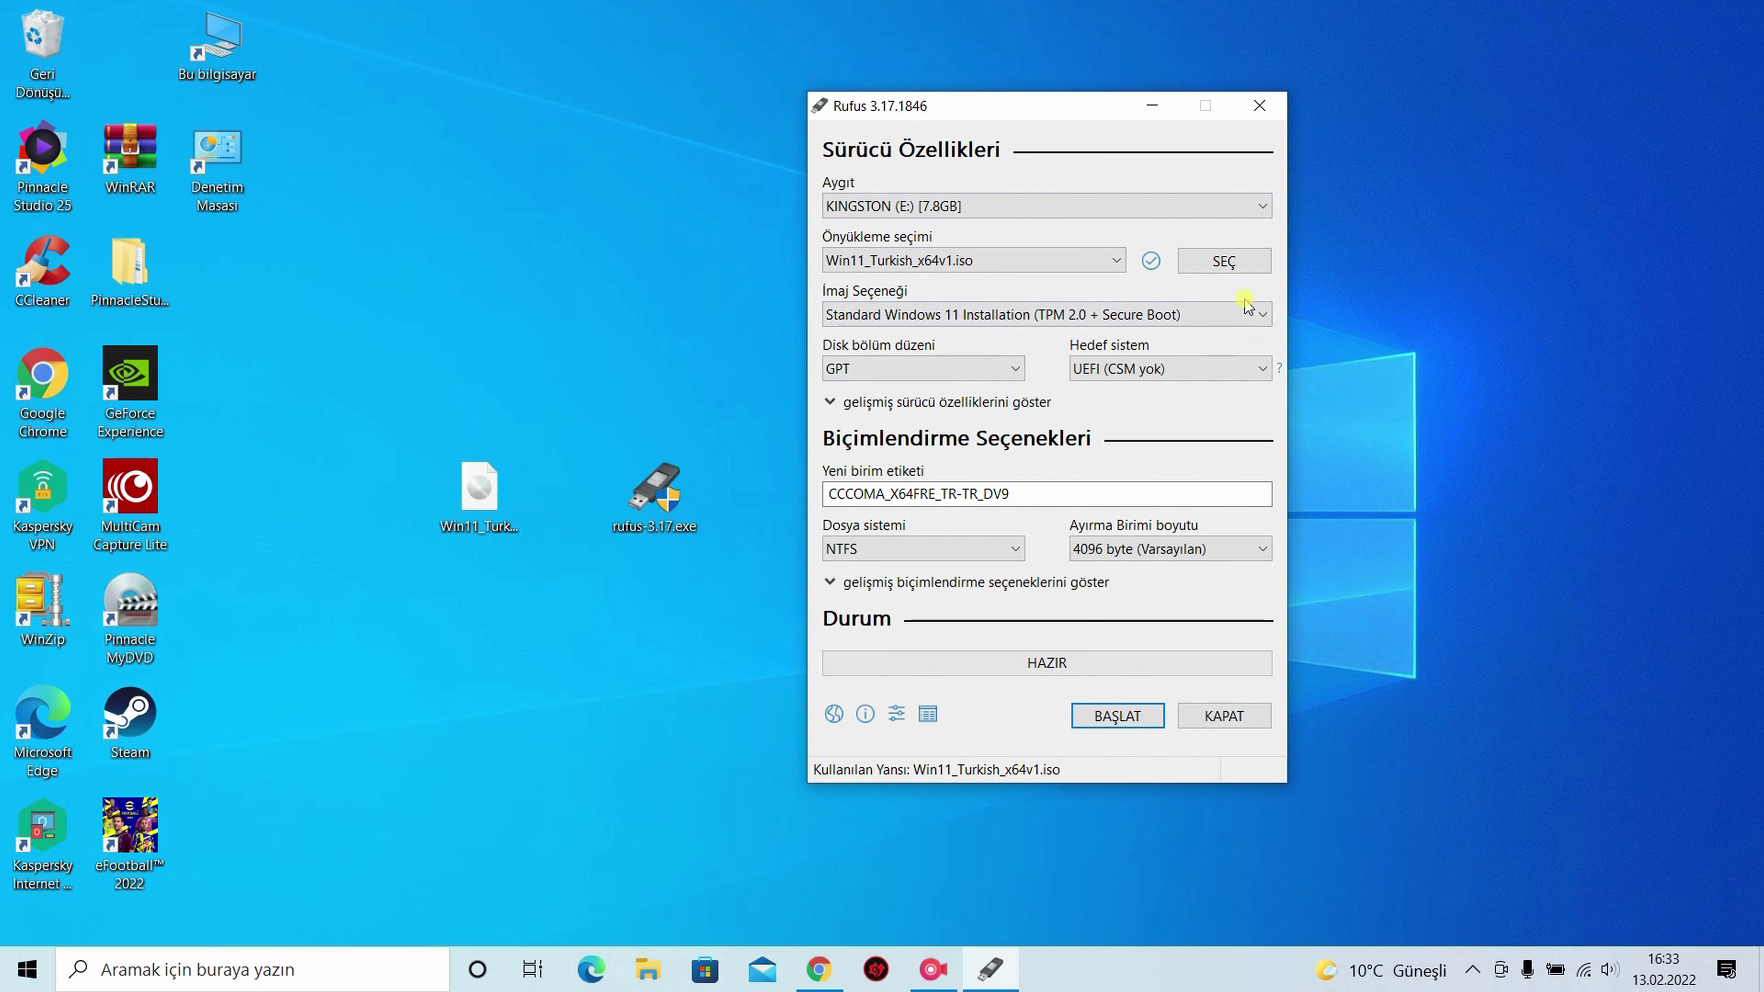
pyautogui.click(1170, 316)
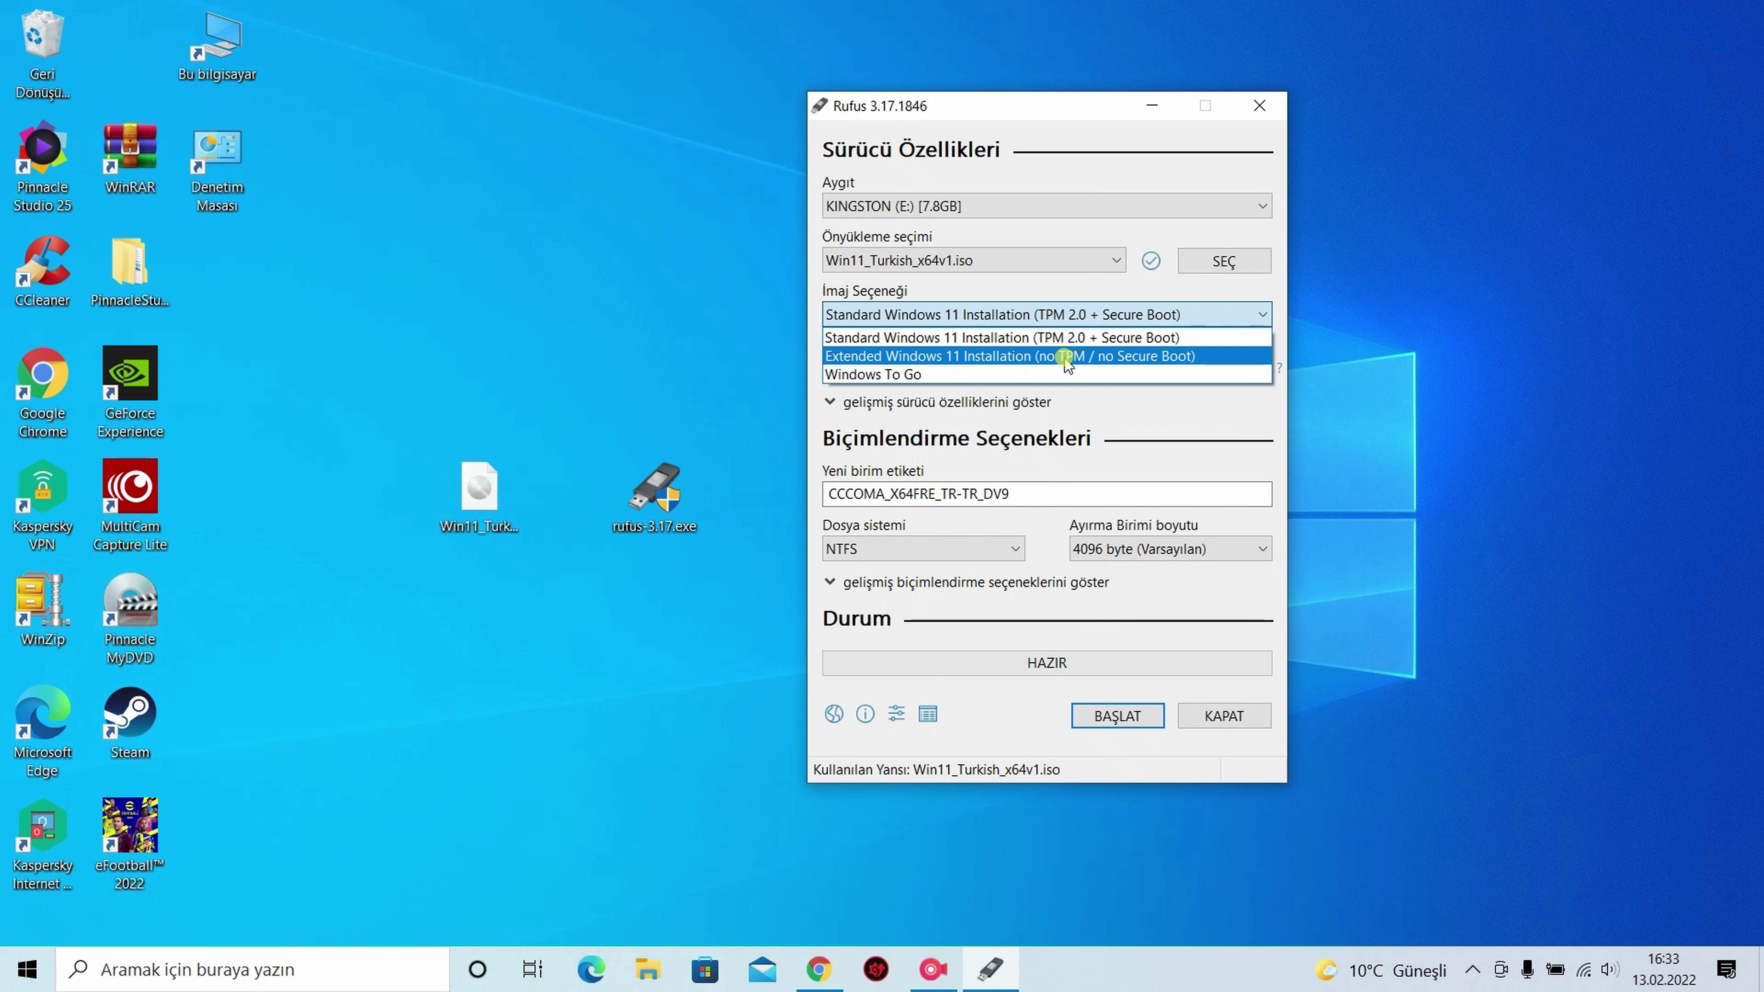
pyautogui.click(1037, 357)
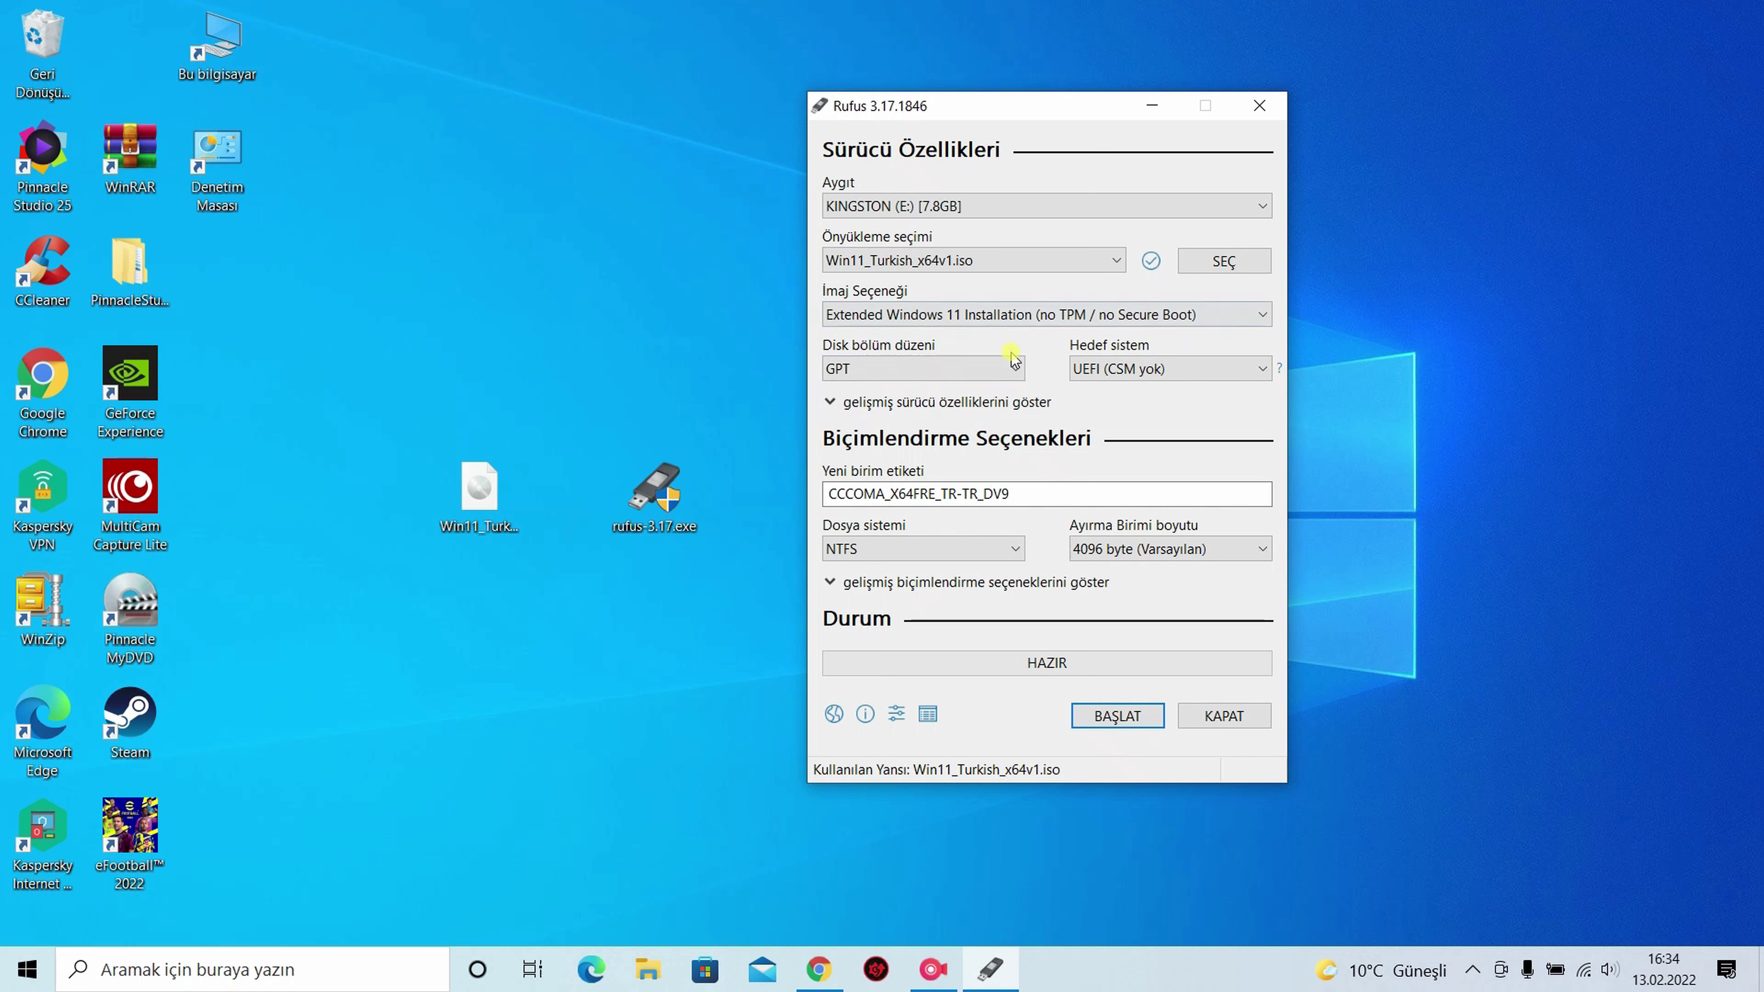
pyautogui.click(958, 371)
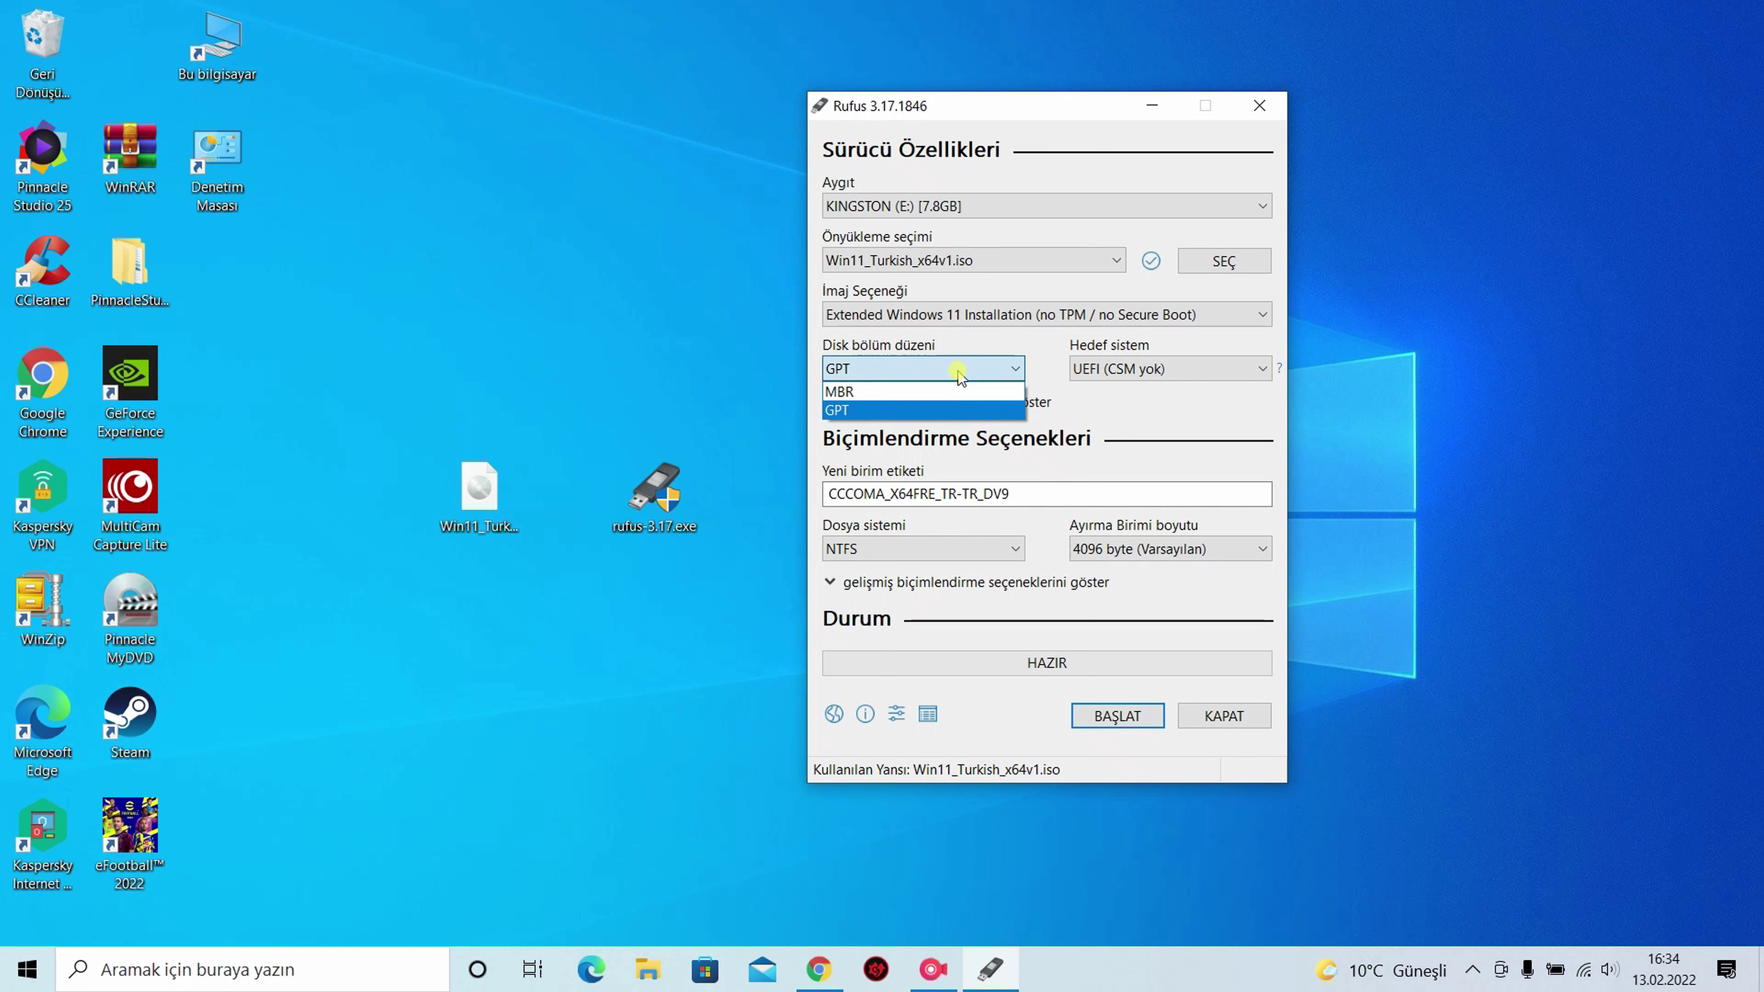
pyautogui.click(959, 374)
pyautogui.click(954, 376)
pyautogui.click(951, 376)
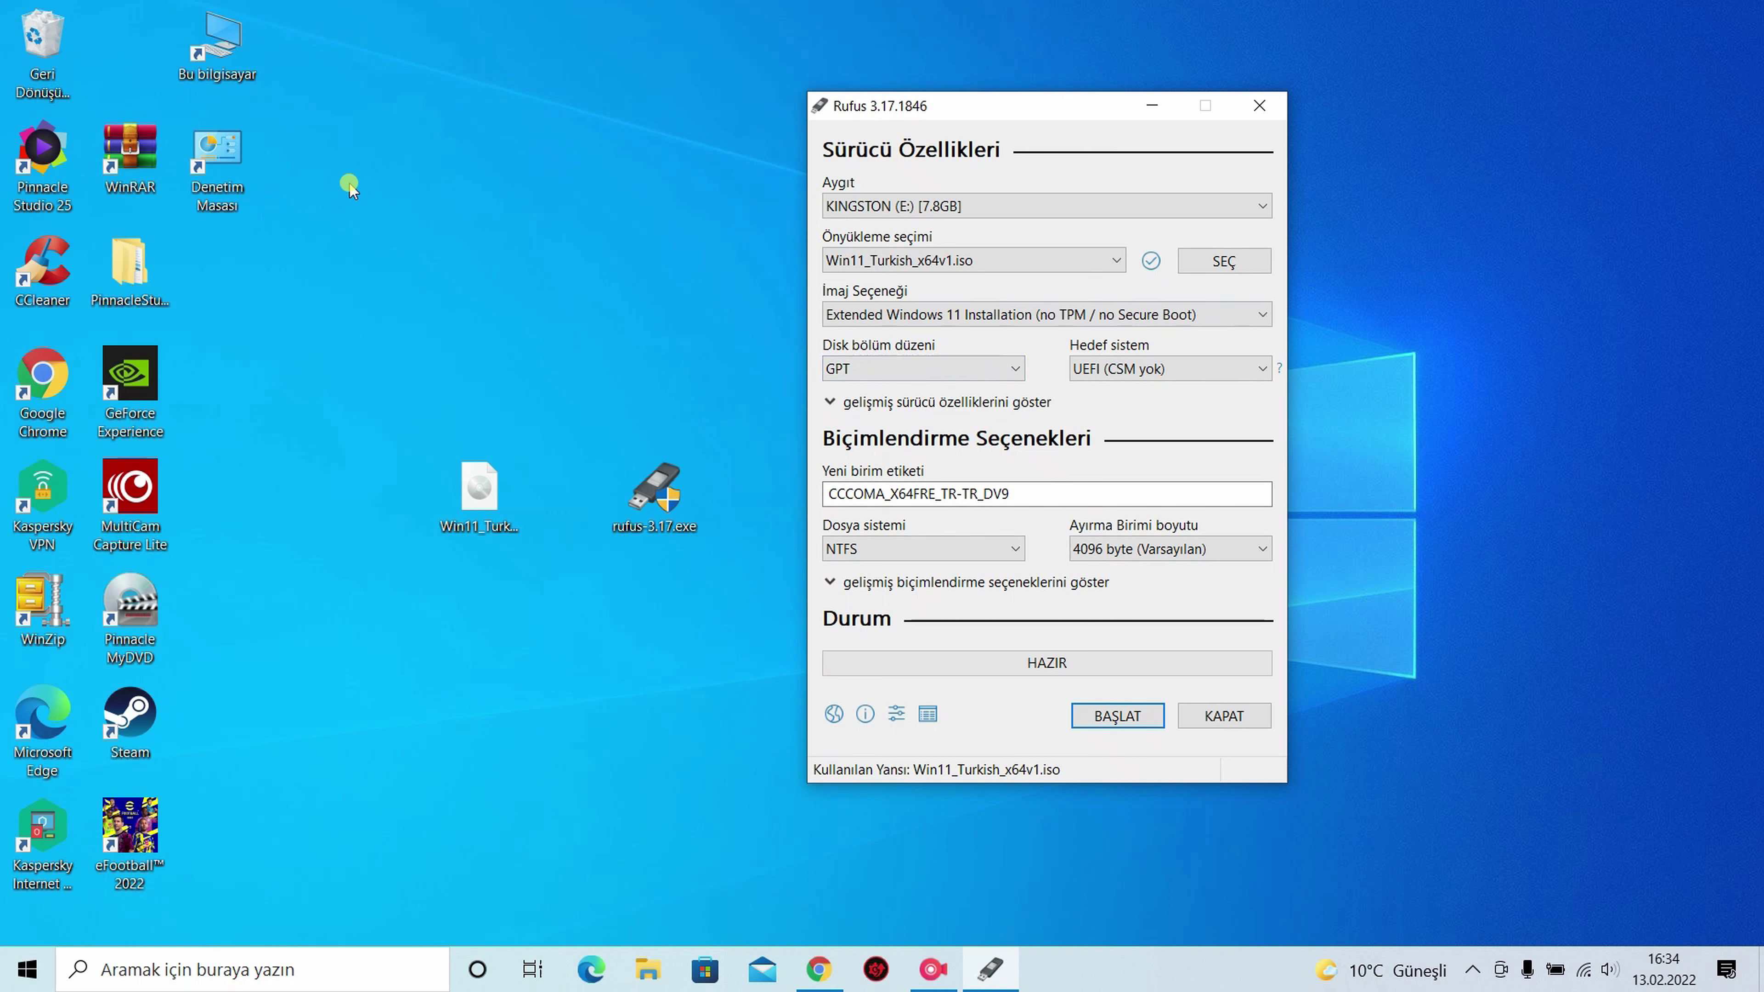
# Step: Open Device Manager from the Control Panel's Donanım ve Ses category and move its window clear of the desktop icons
pyautogui.click(219, 162)
pyautogui.doubleClick(219, 161)
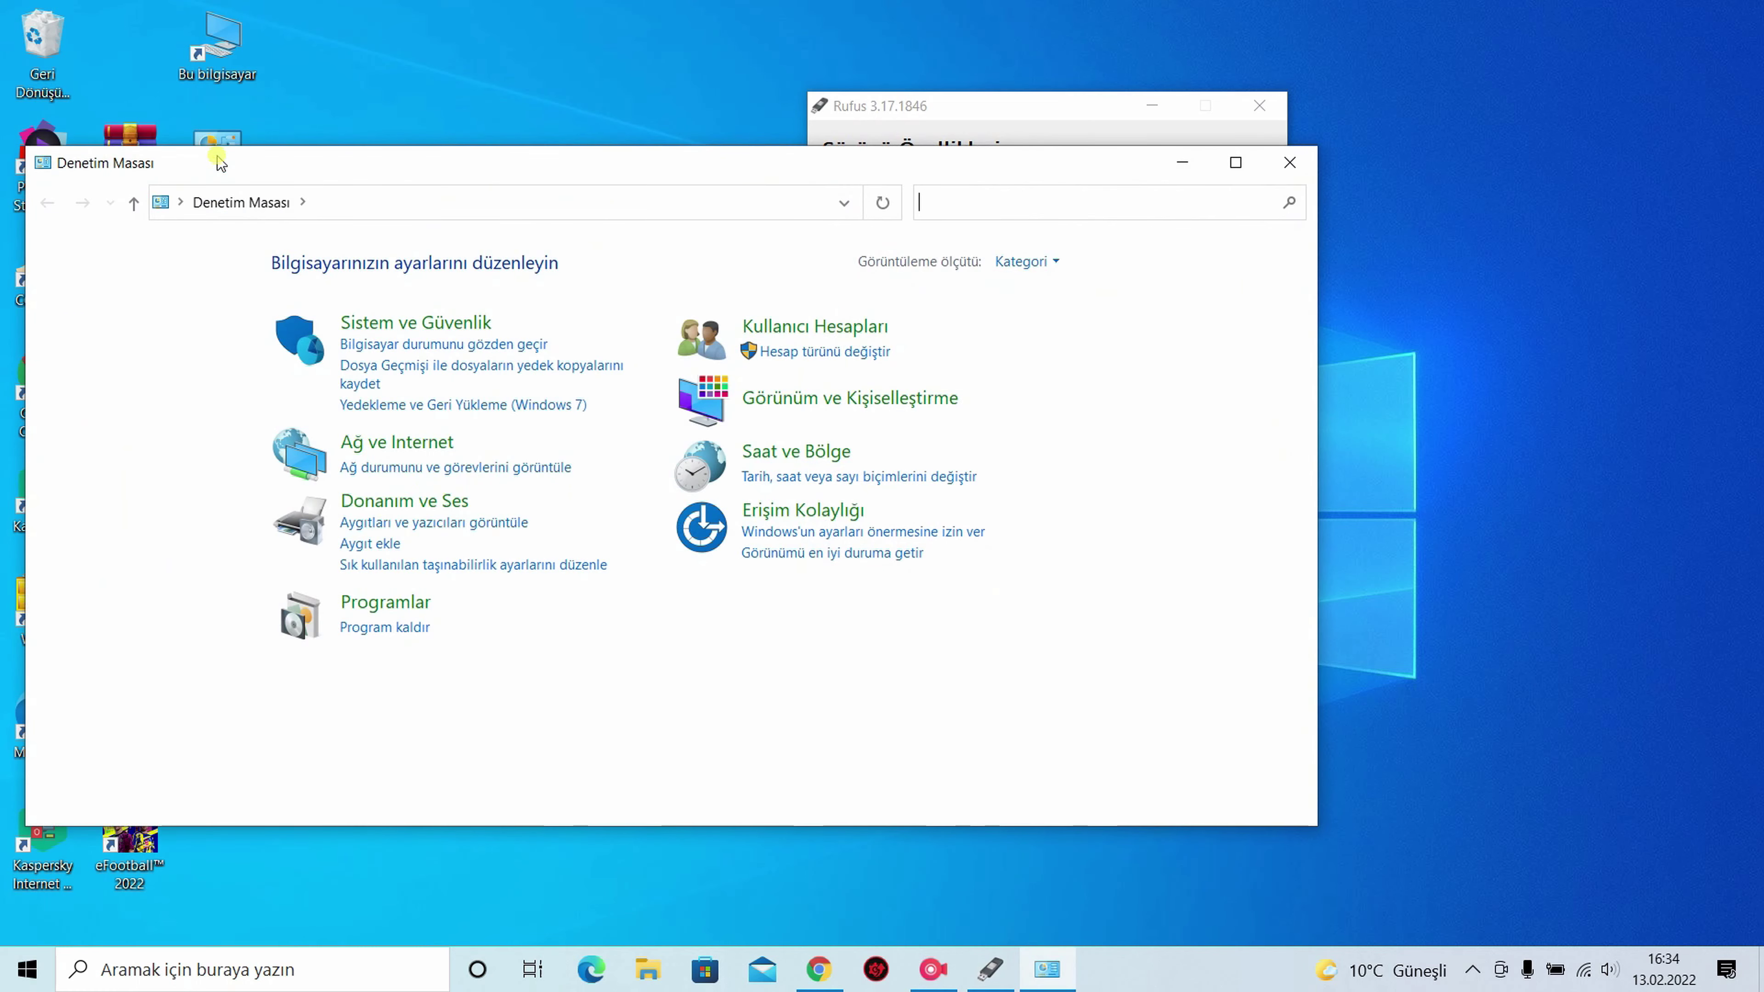
pyautogui.moveTo(488, 174); pyautogui.dragTo(605, 110)
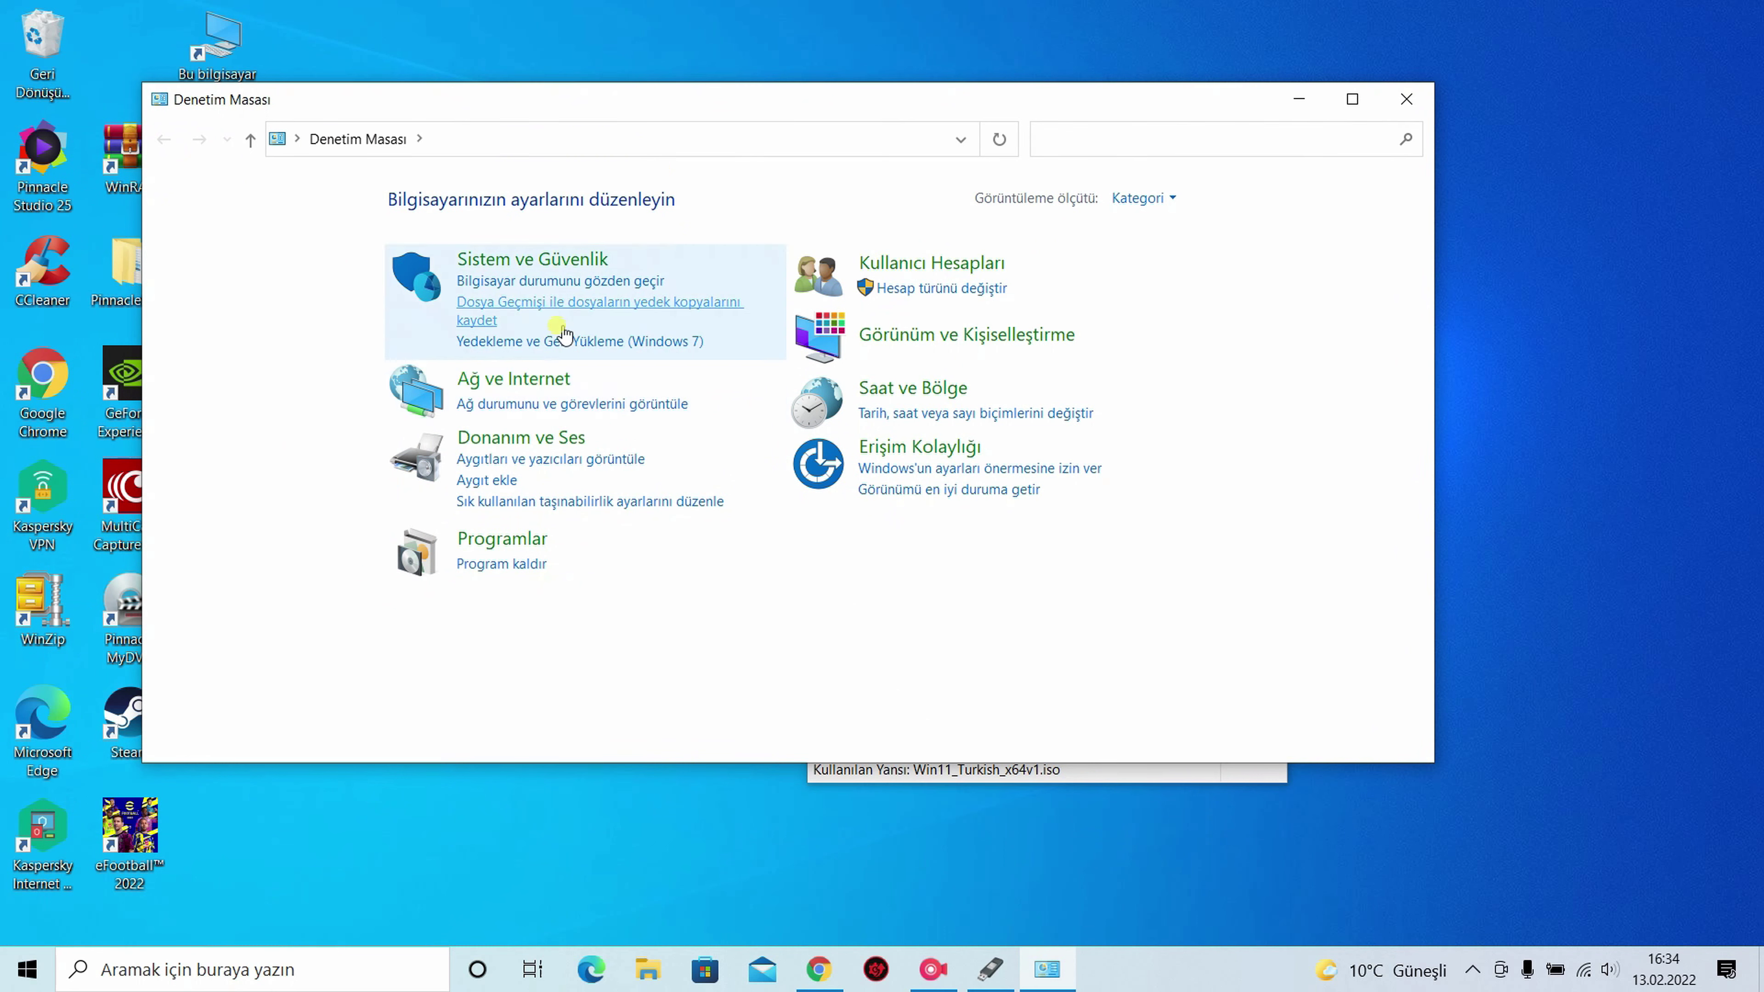
pyautogui.click(523, 439)
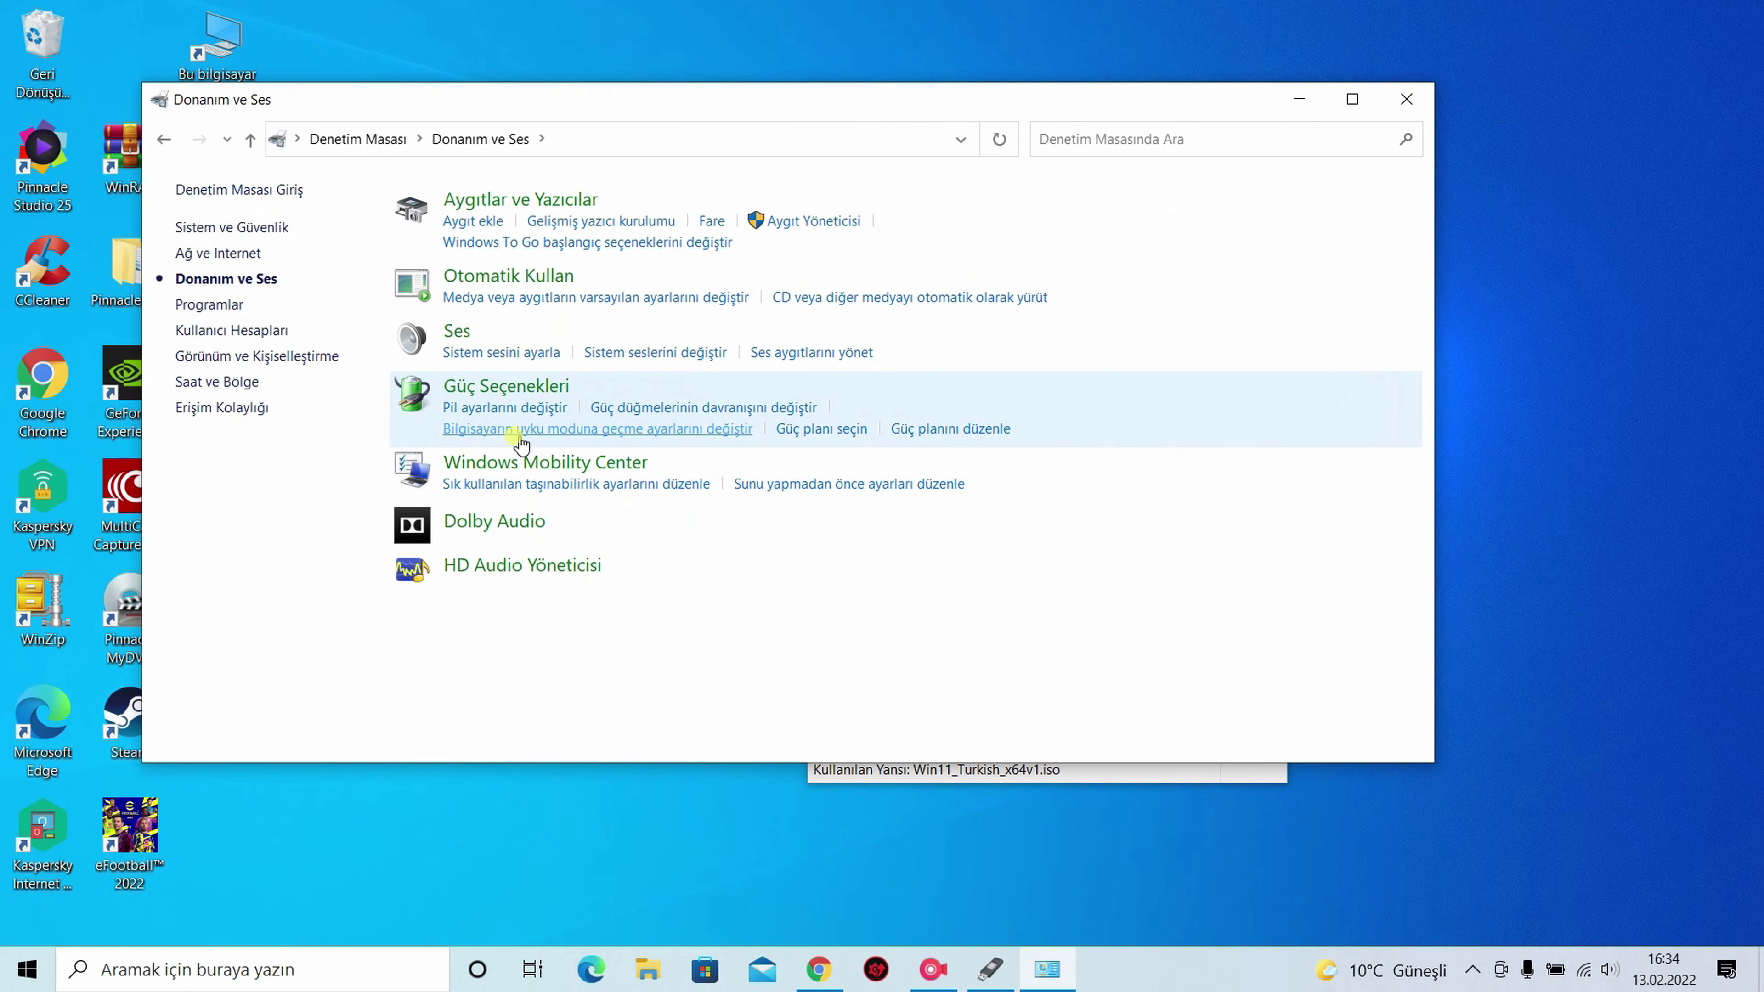
pyautogui.click(790, 223)
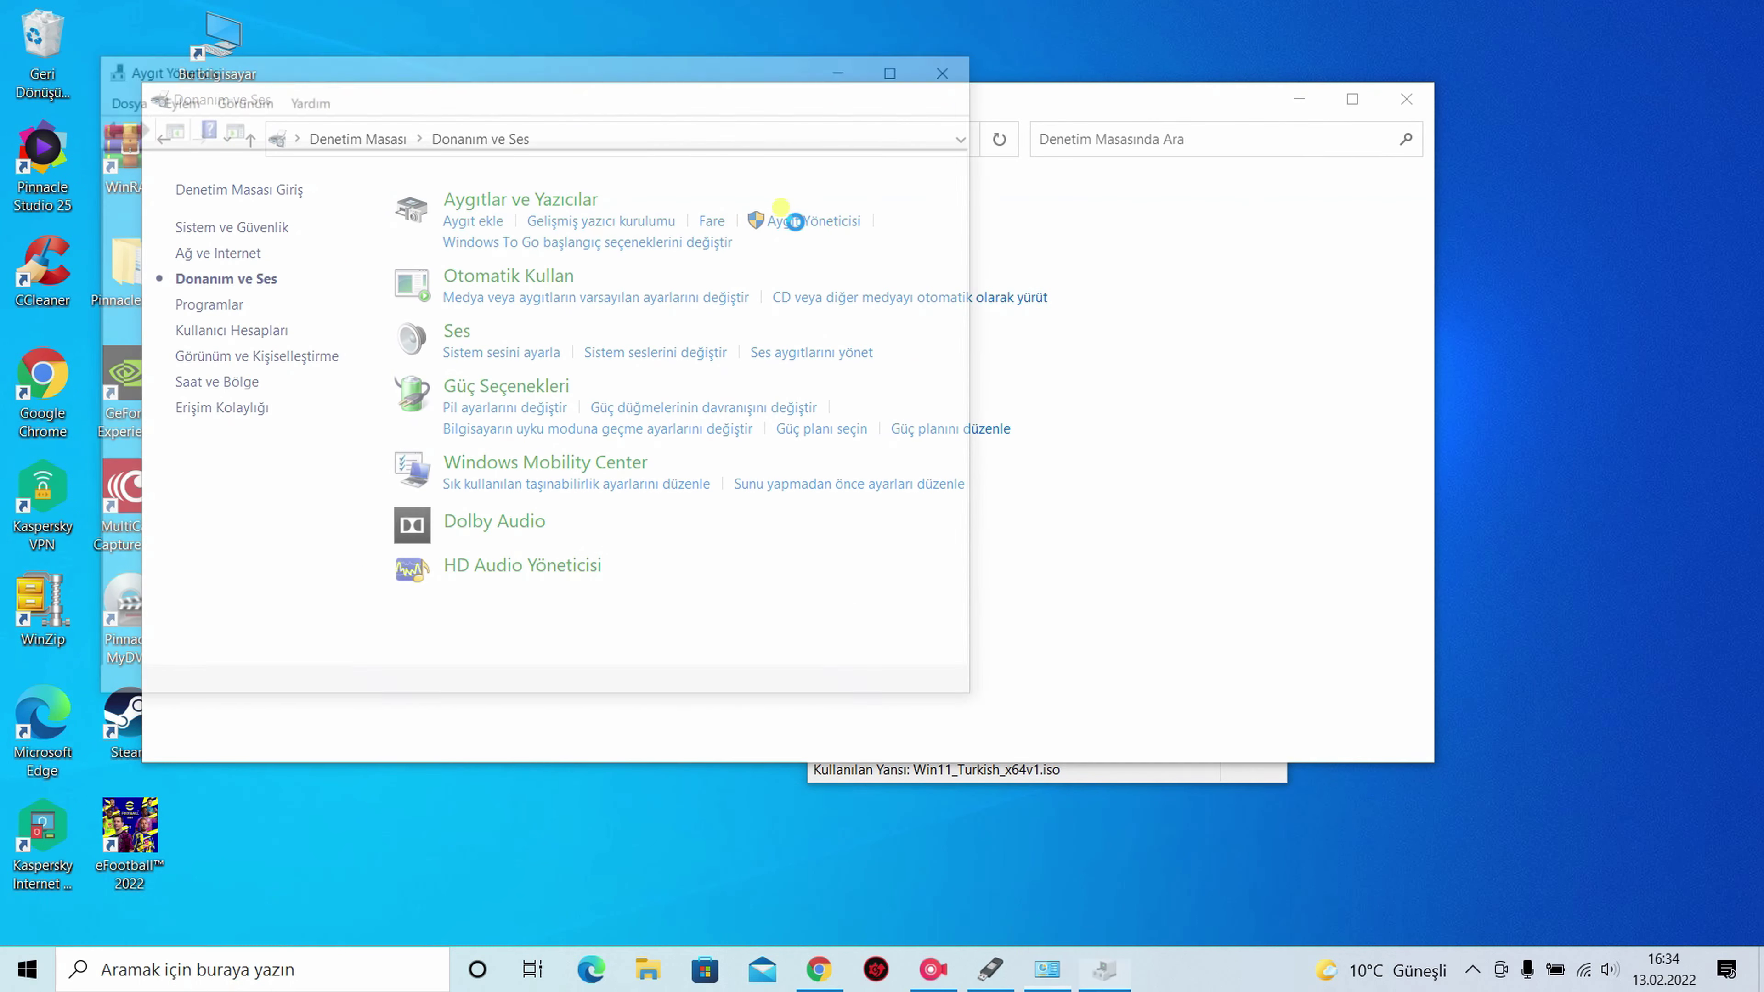
pyautogui.moveTo(433, 83); pyautogui.dragTo(704, 145)
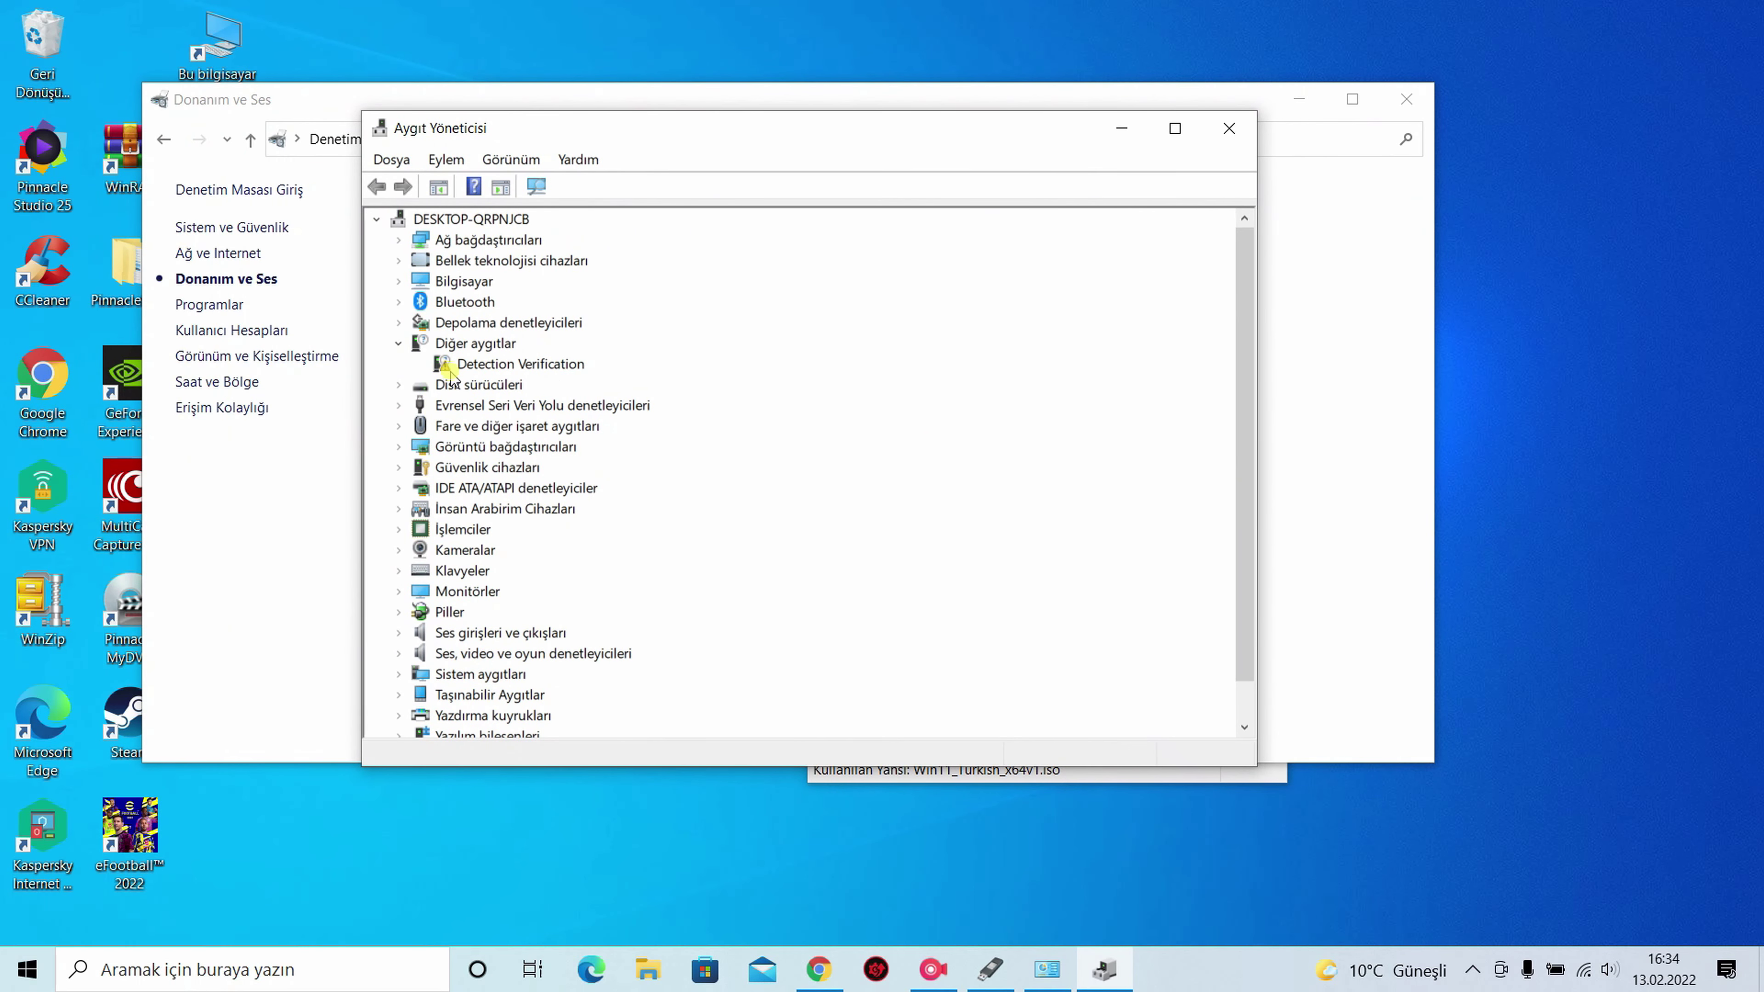
# Step: Check the PCIe SSD's partition style by populating the volume information in its properties, and close Device Manager and Control Panel
pyautogui.click(467, 387)
pyautogui.doubleClick(466, 387)
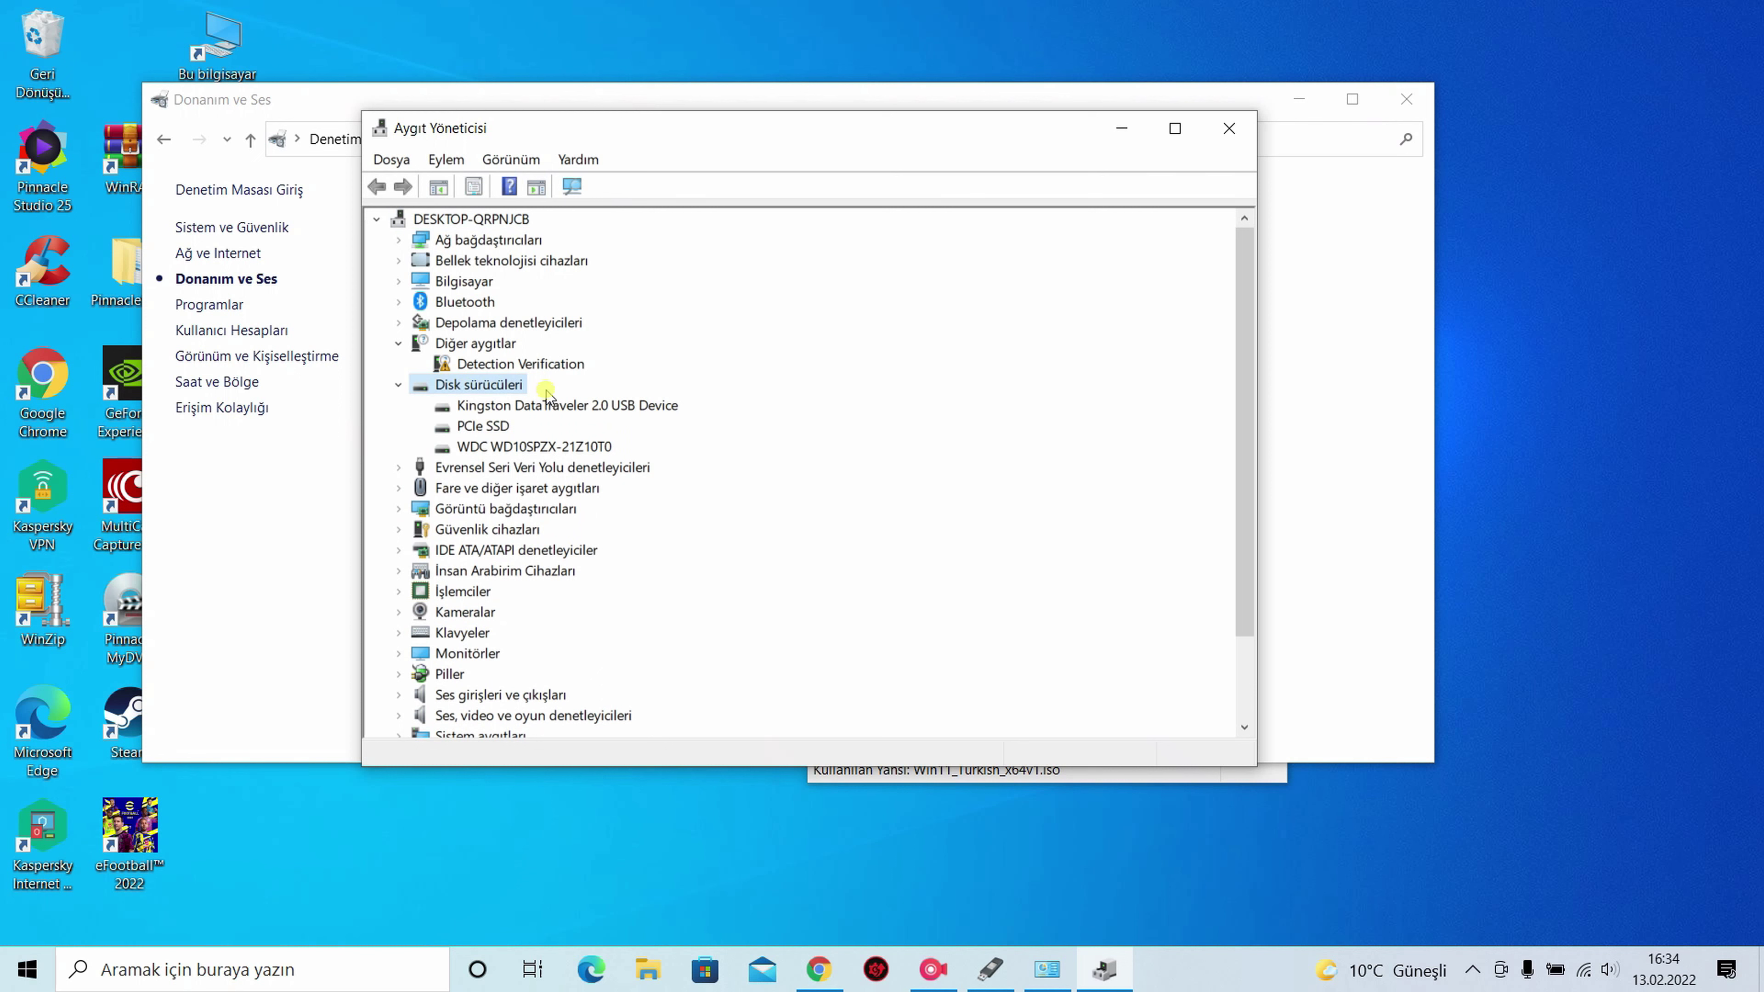
pyautogui.click(494, 427)
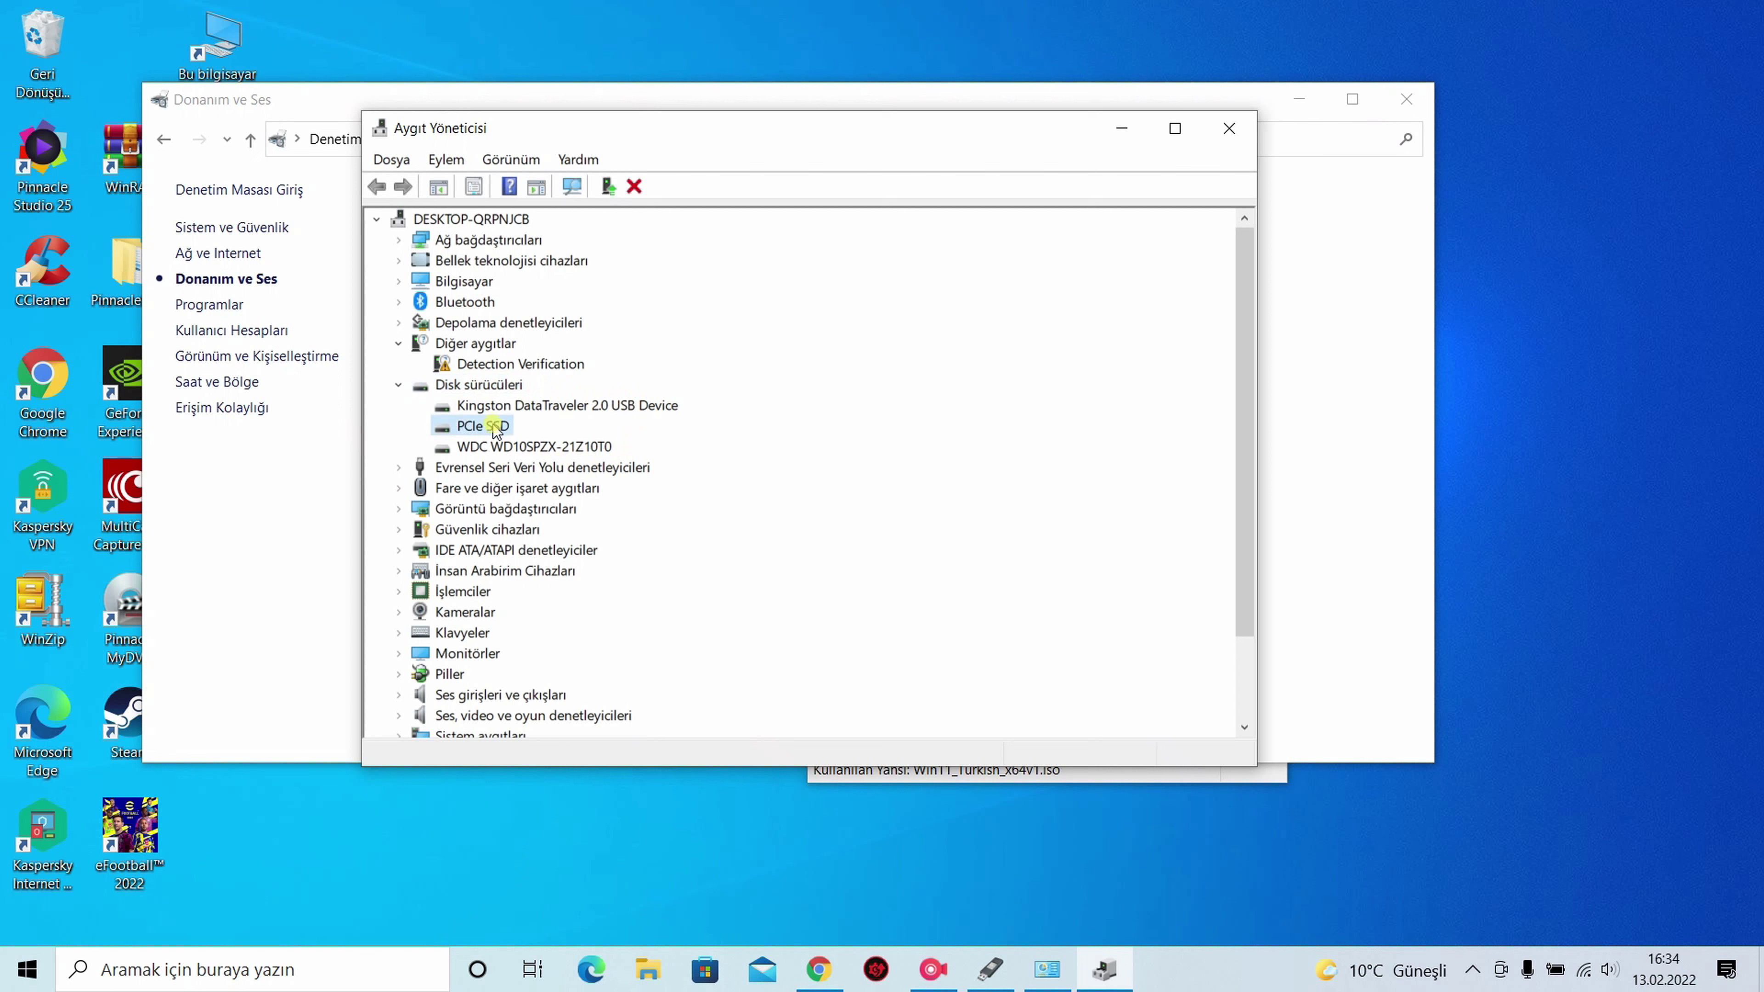
pyautogui.rightClick(496, 431)
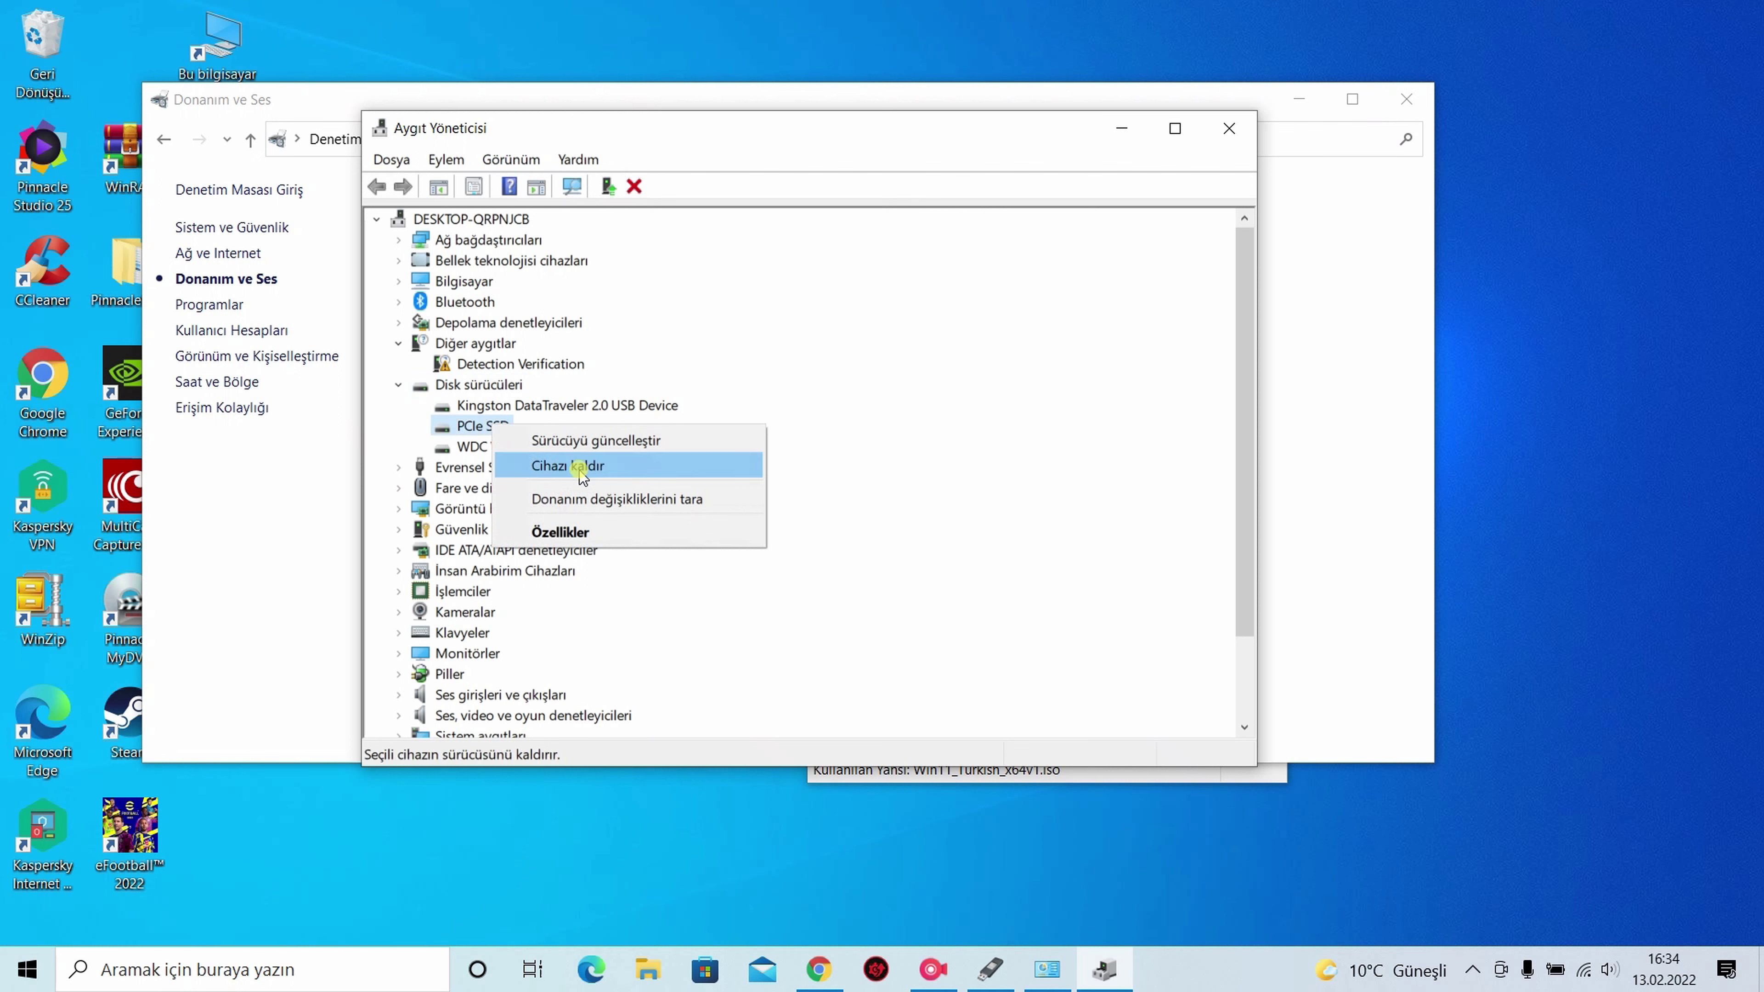
pyautogui.click(620, 526)
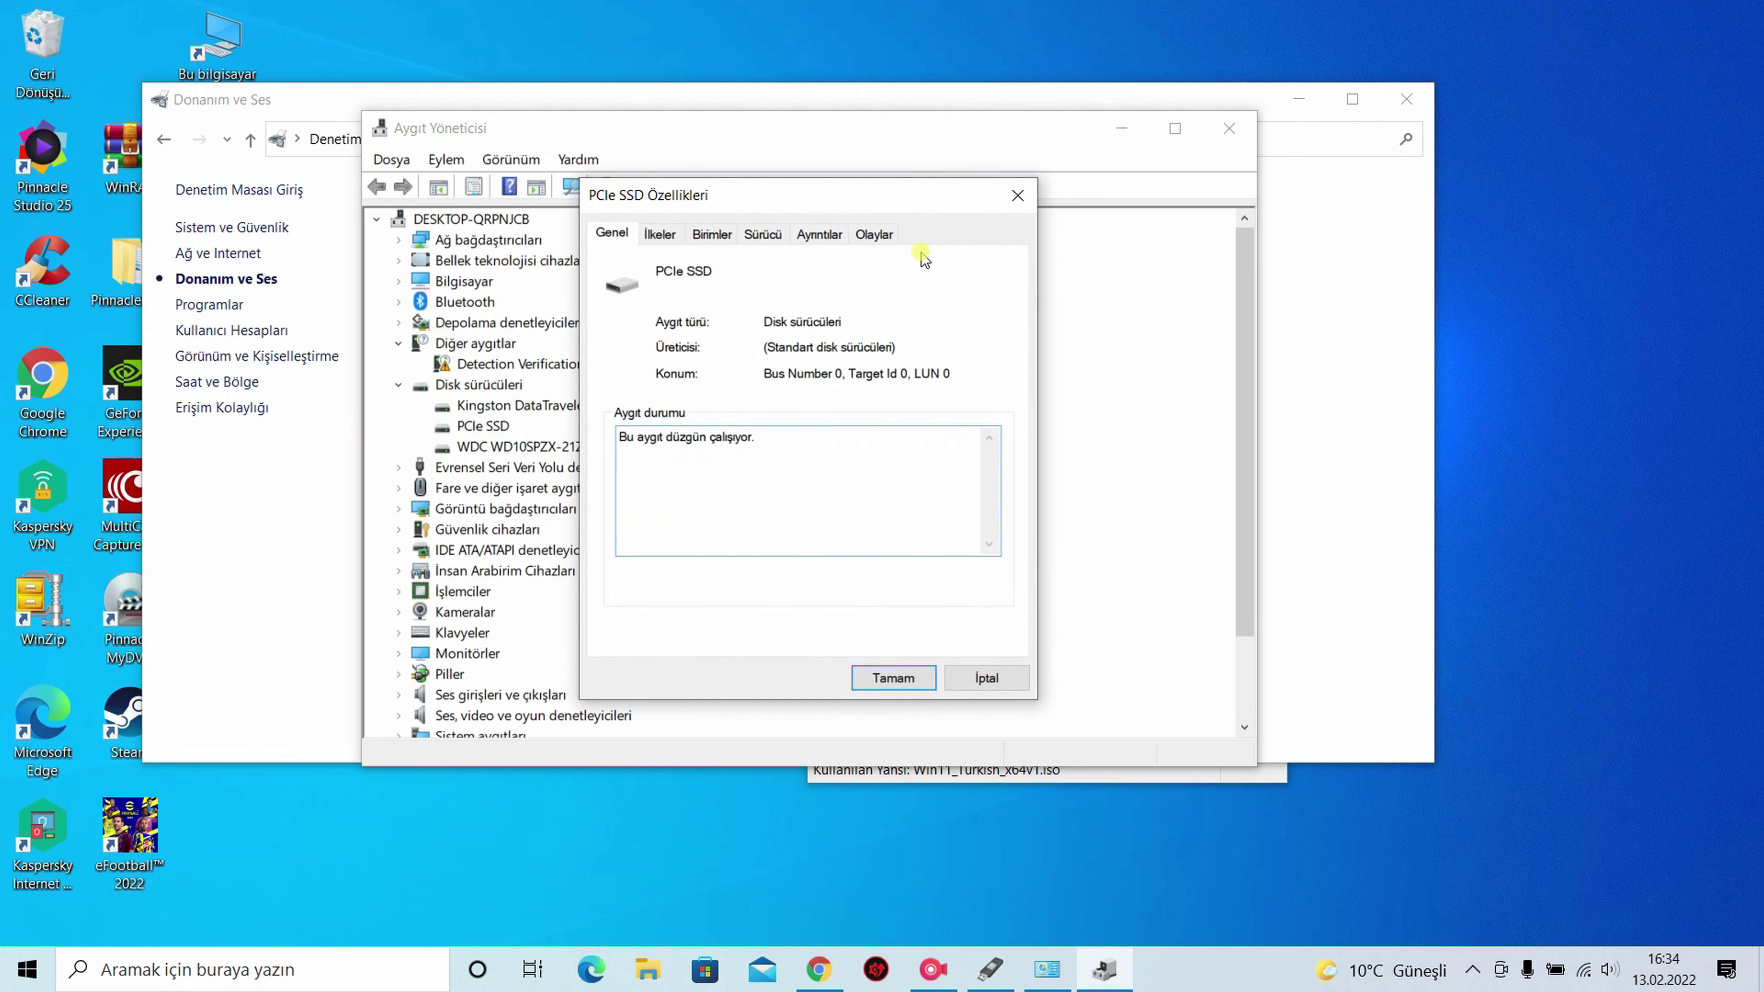
pyautogui.click(711, 234)
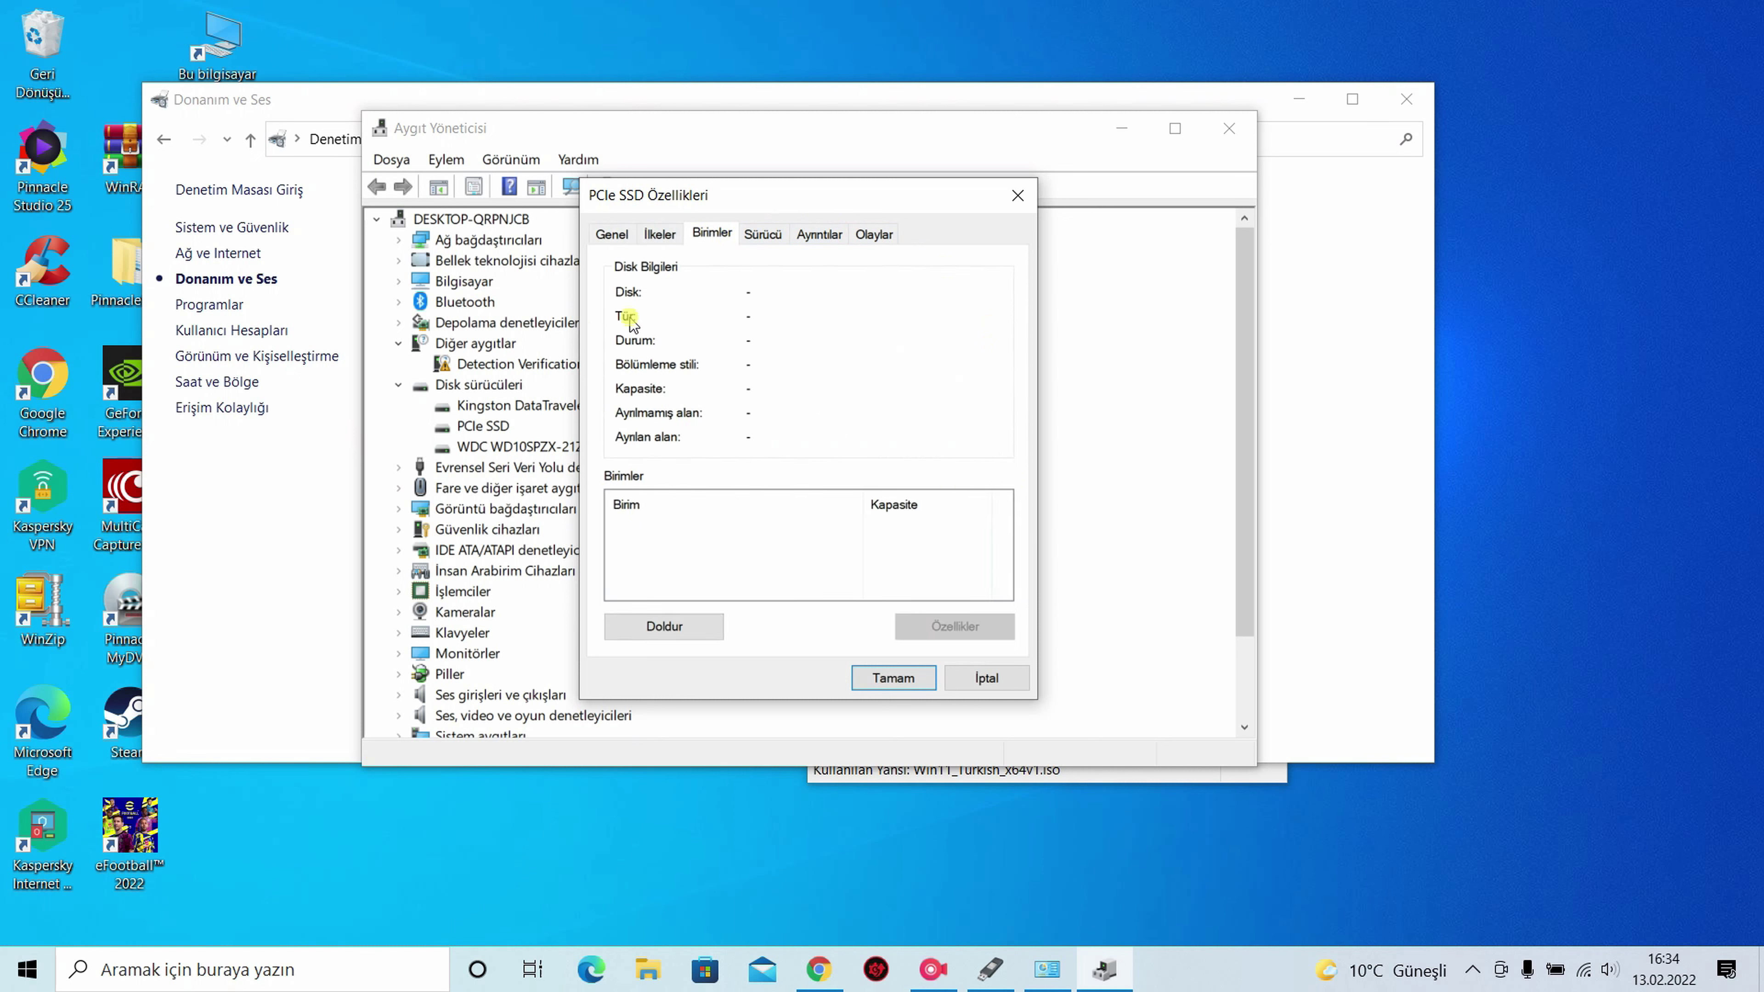
pyautogui.click(653, 625)
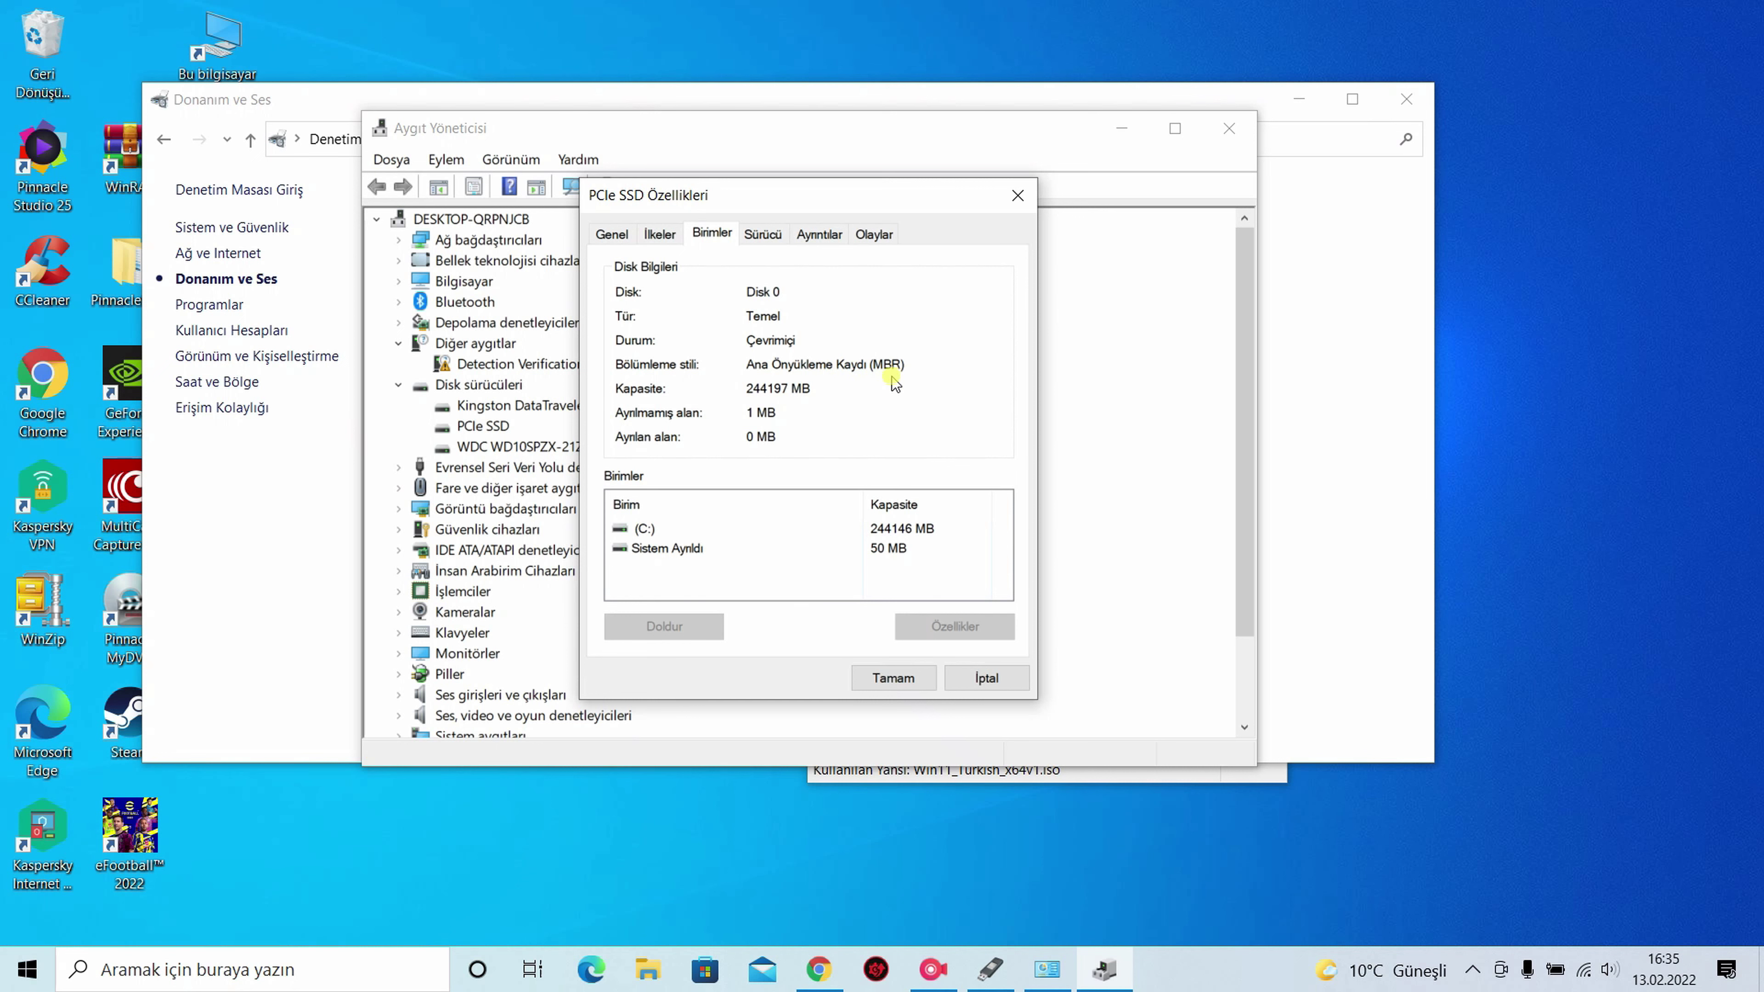
pyautogui.click(1009, 199)
pyautogui.click(1228, 128)
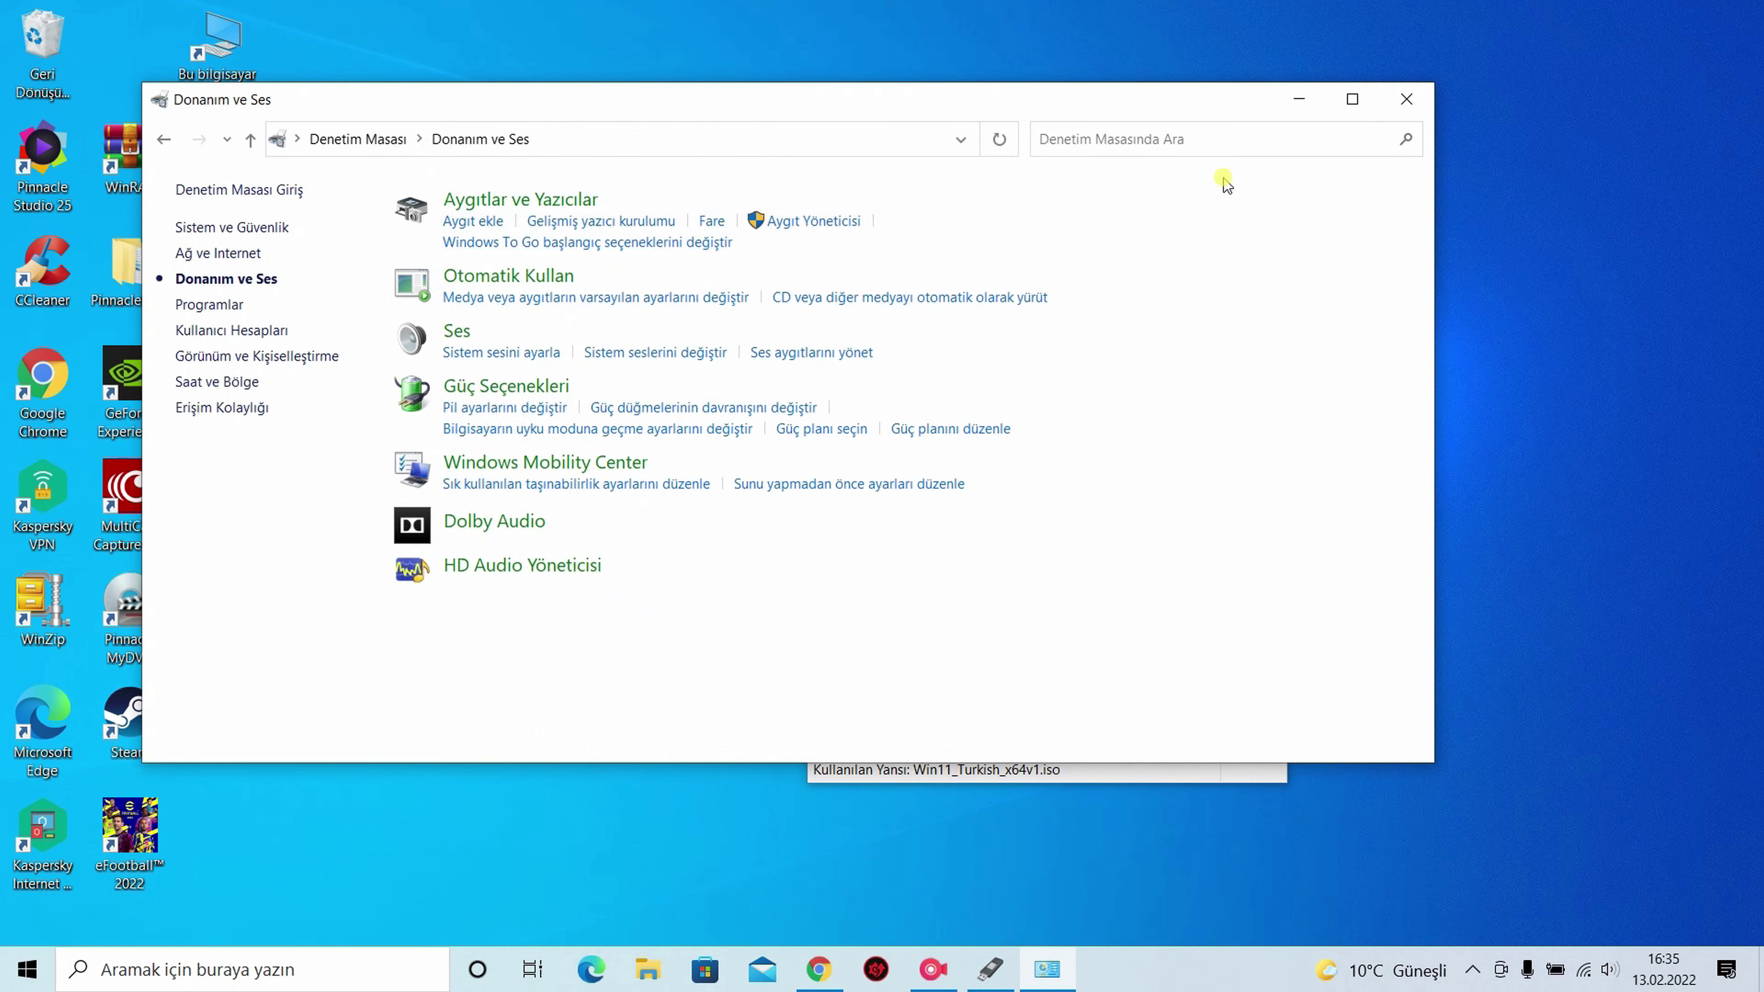
pyautogui.click(1406, 99)
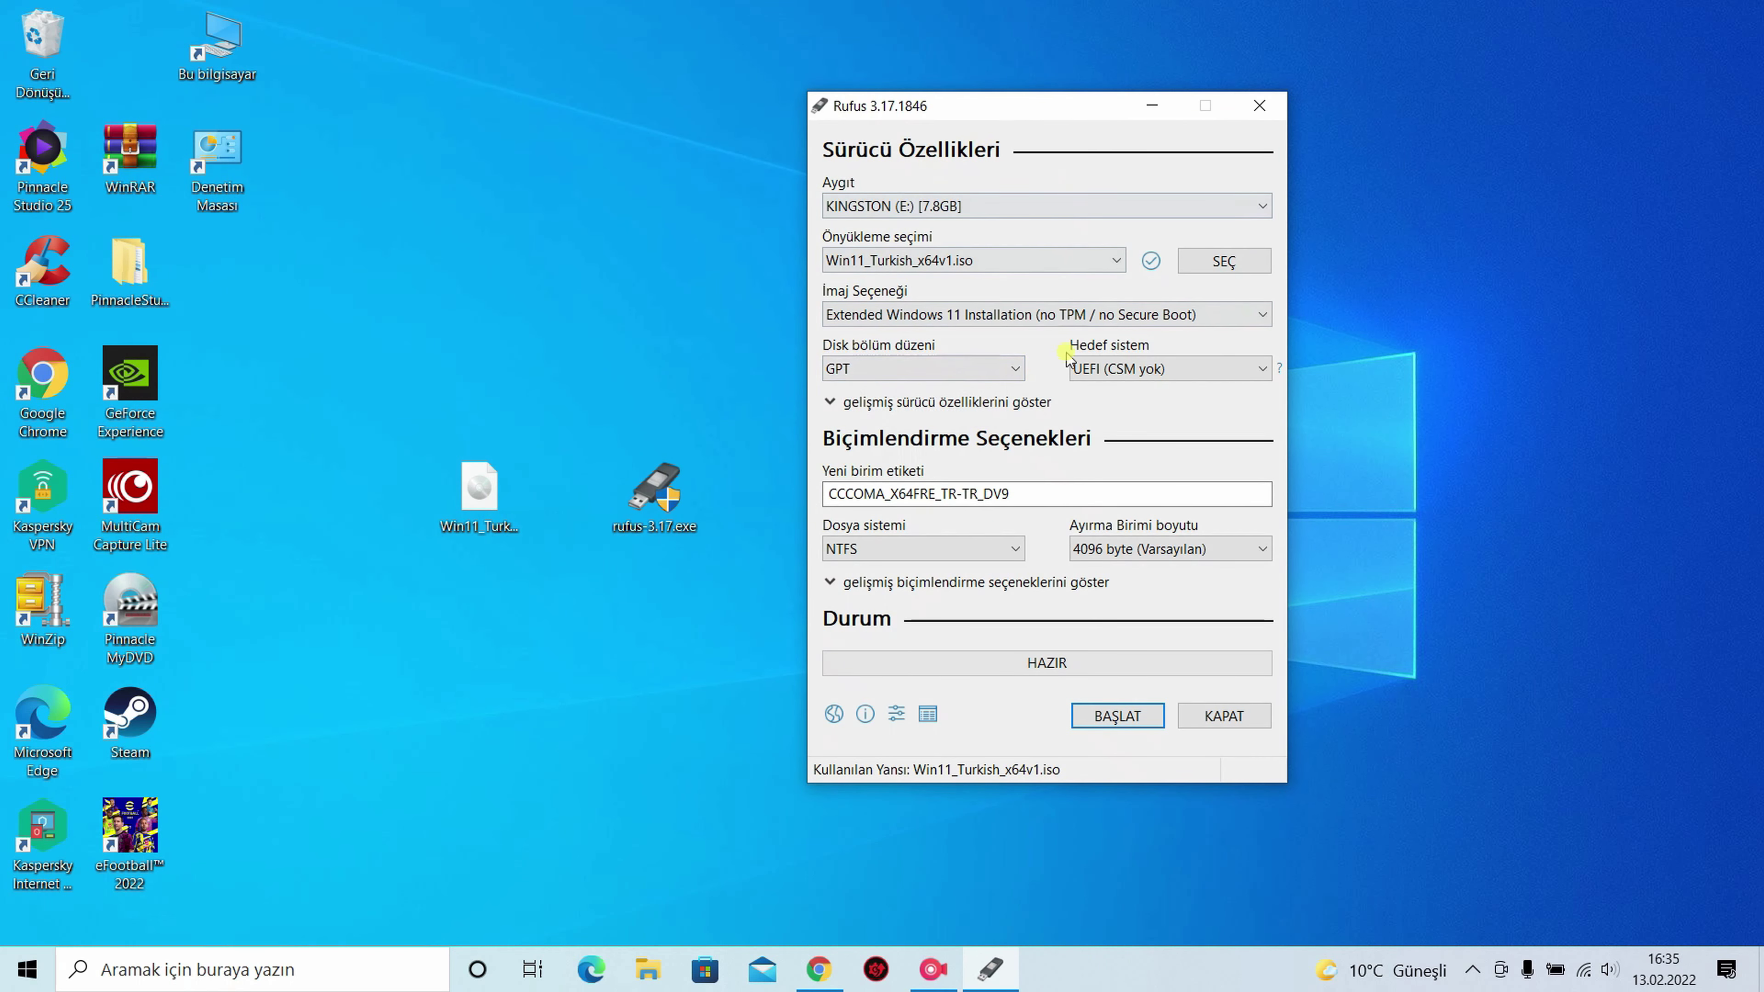
# Step: Set the partition scheme of the USB drive to MBR, briefly switching back to GPT for comparison
pyautogui.click(907, 369)
pyautogui.click(900, 394)
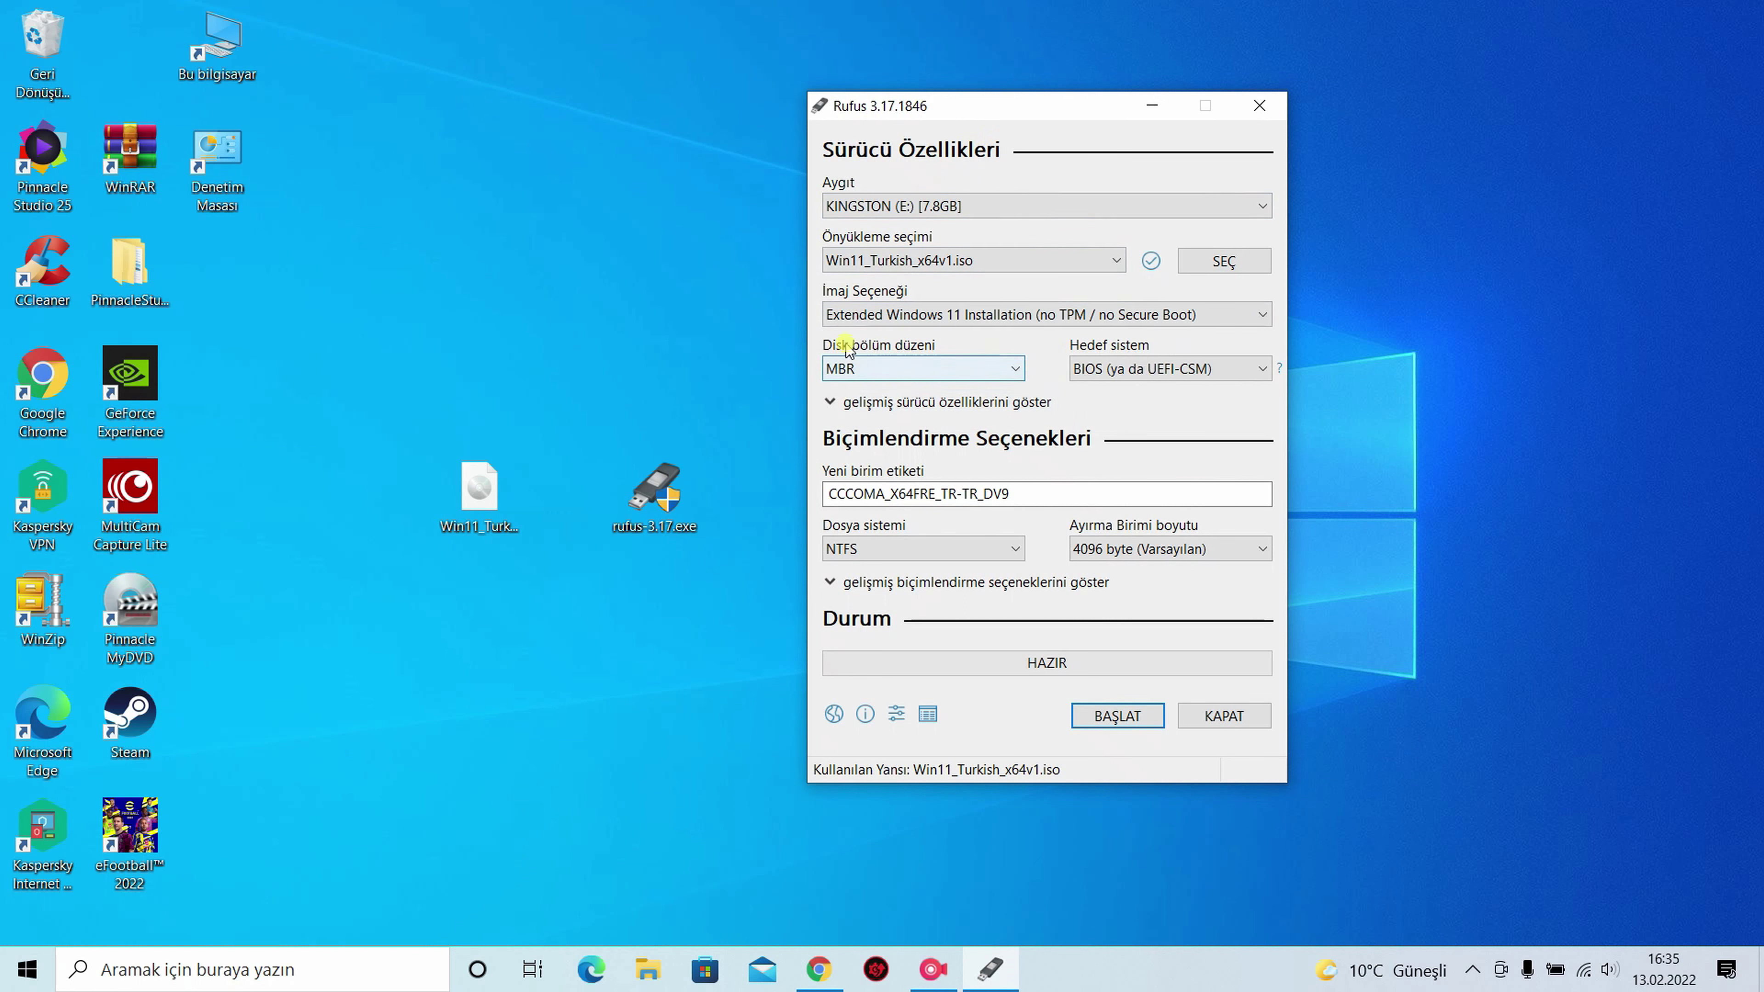
pyautogui.click(1020, 372)
pyautogui.click(952, 412)
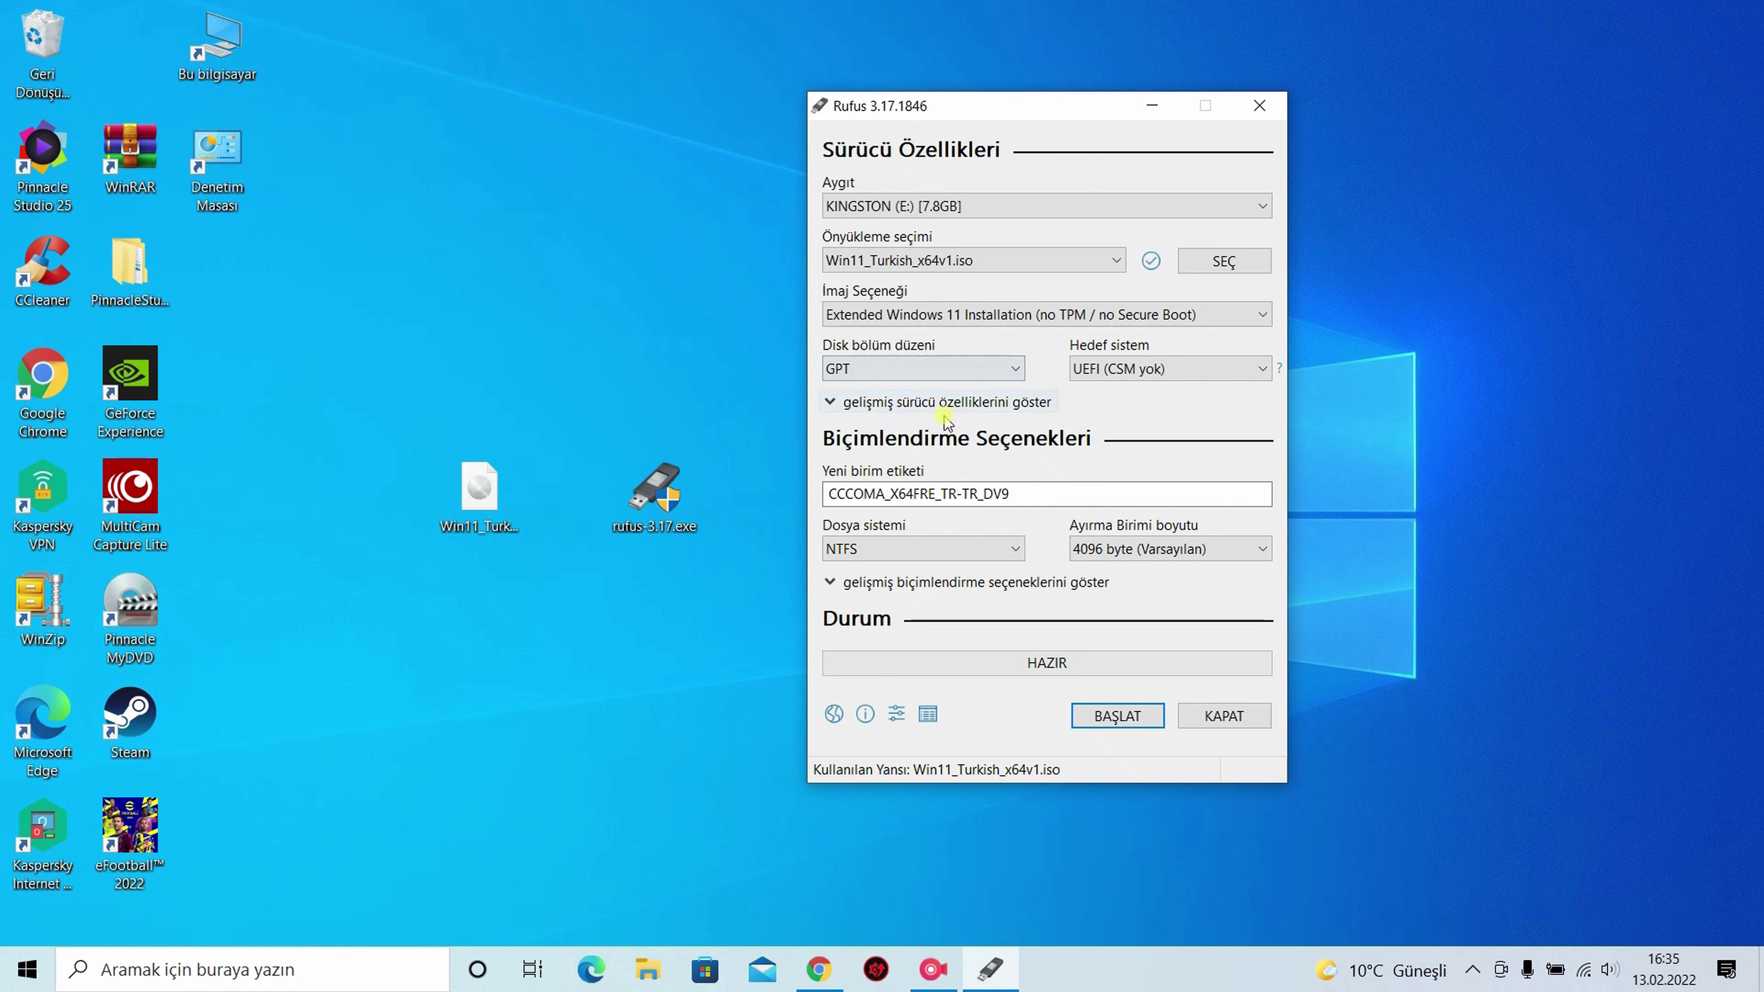
pyautogui.click(946, 368)
pyautogui.click(935, 392)
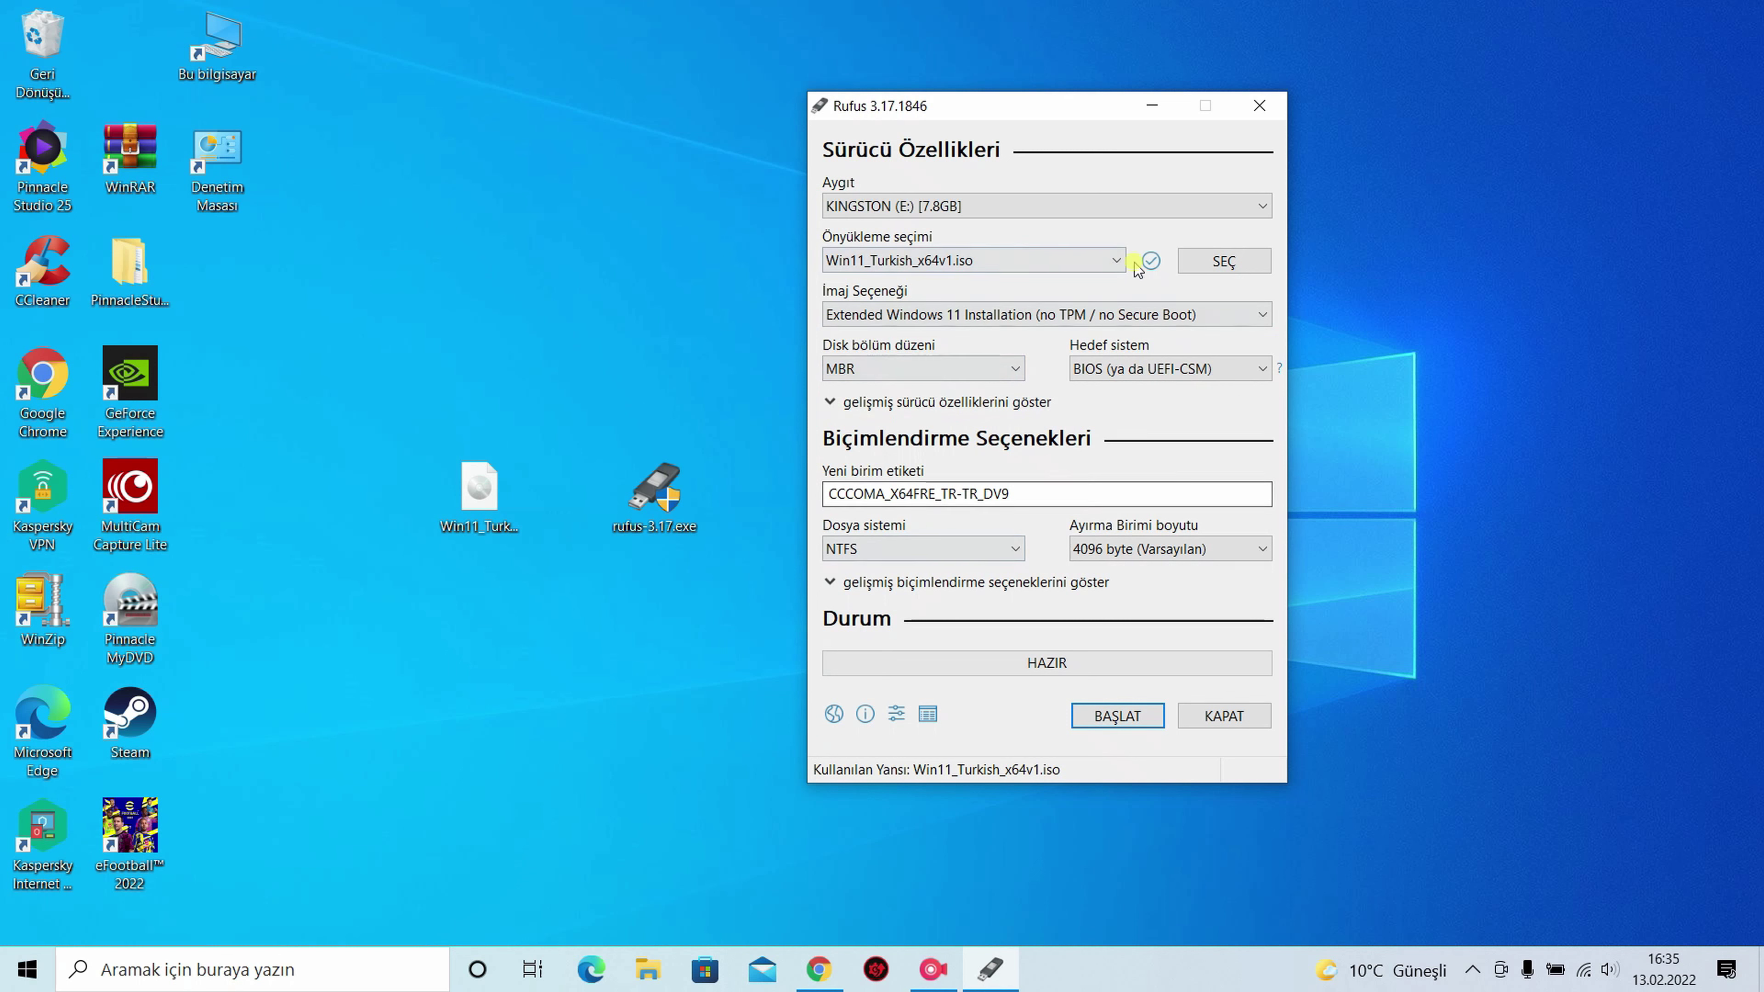
# Step: Start writing the Windows 11 image to the KINGSTON (E:) drive and accept the erasure of all its data
pyautogui.click(1126, 718)
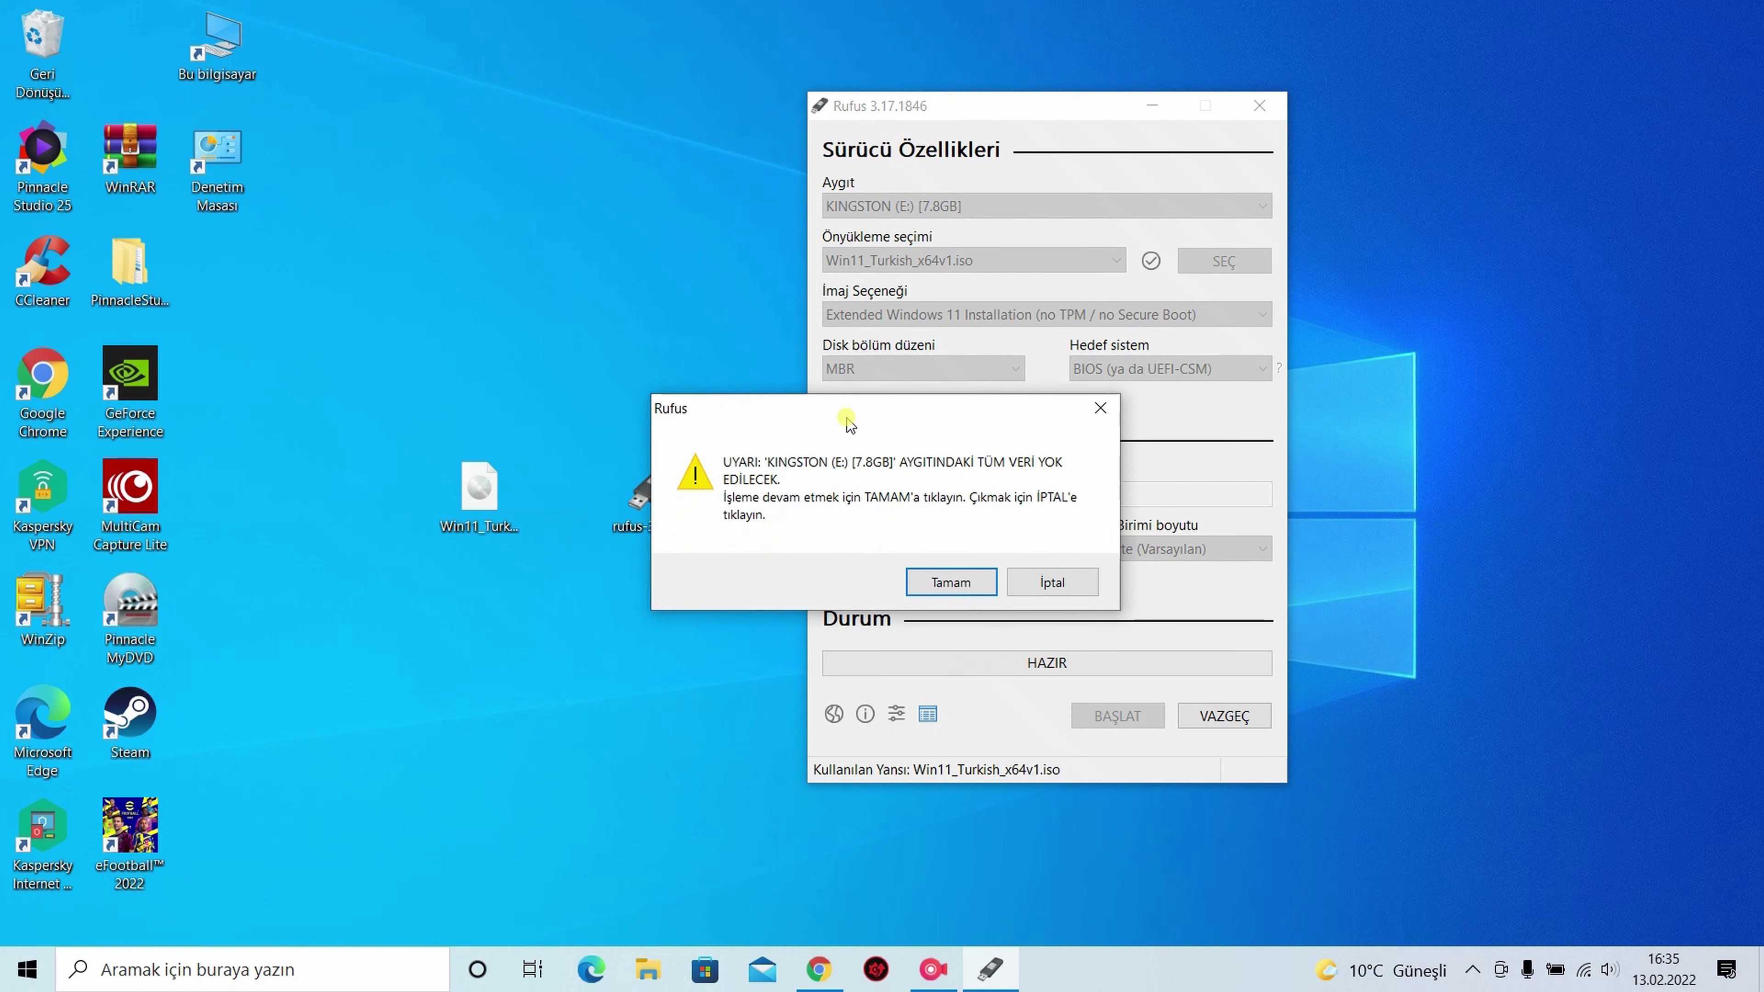
pyautogui.moveTo(835, 415); pyautogui.dragTo(887, 407)
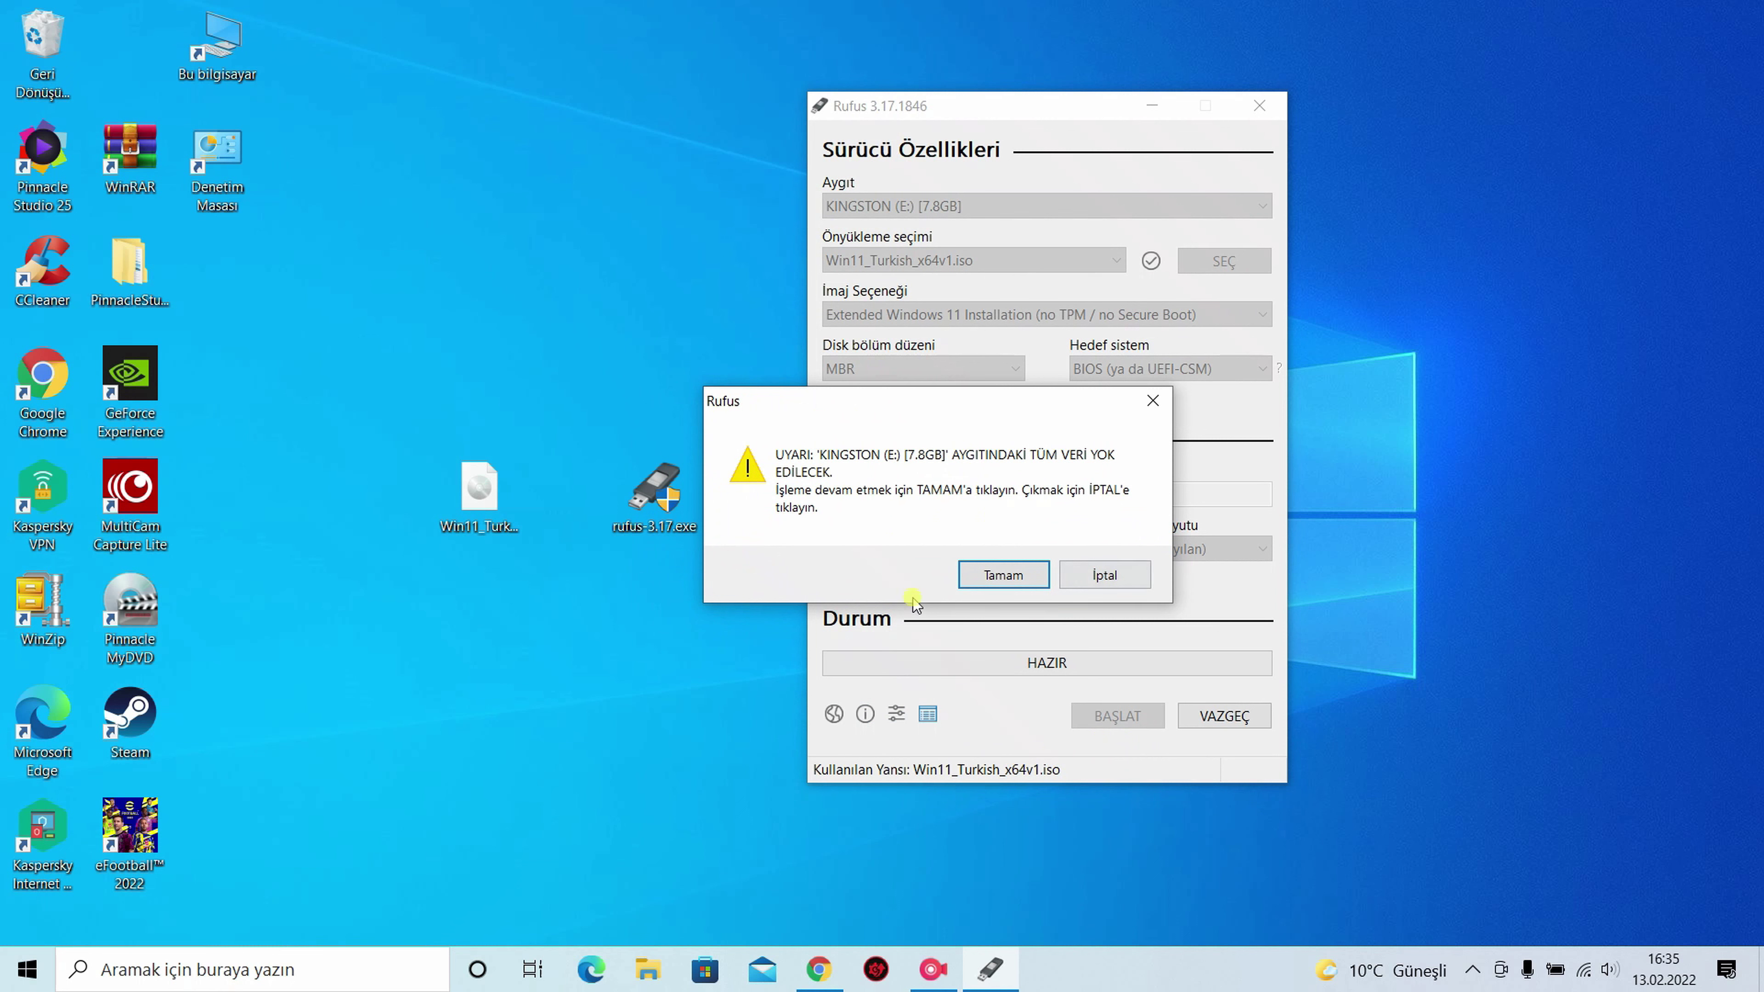
pyautogui.click(993, 575)
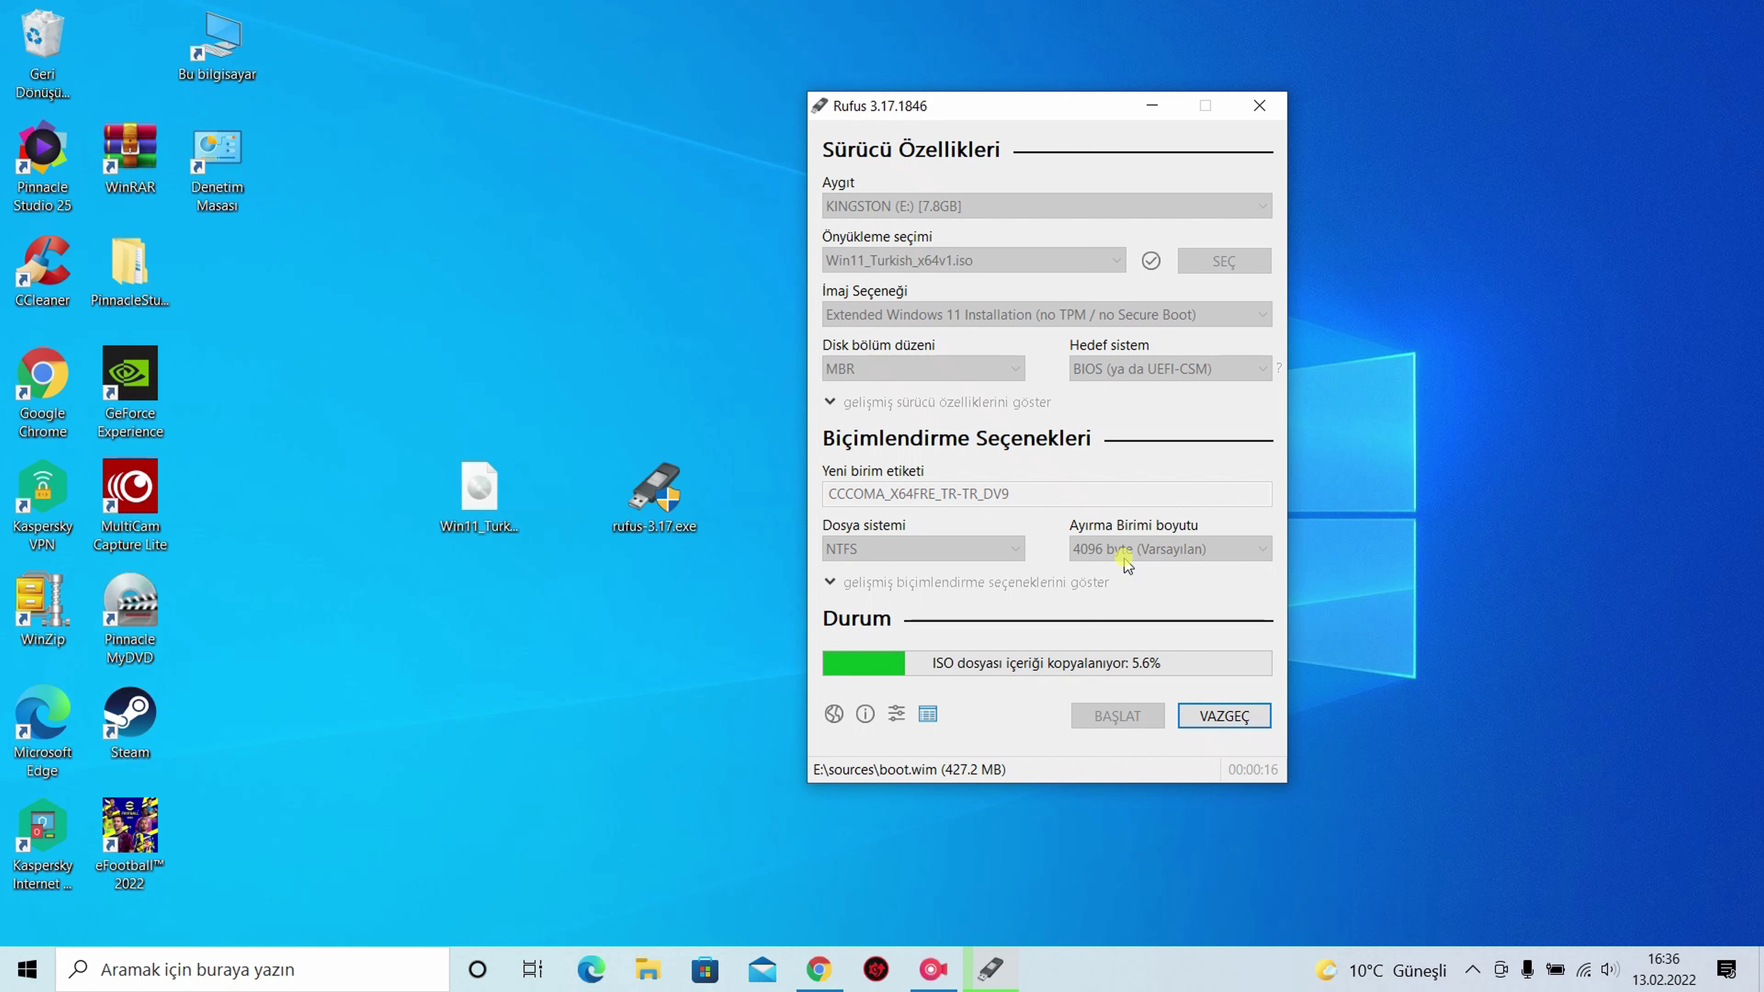
pyautogui.moveTo(996, 106); pyautogui.dragTo(1042, 83)
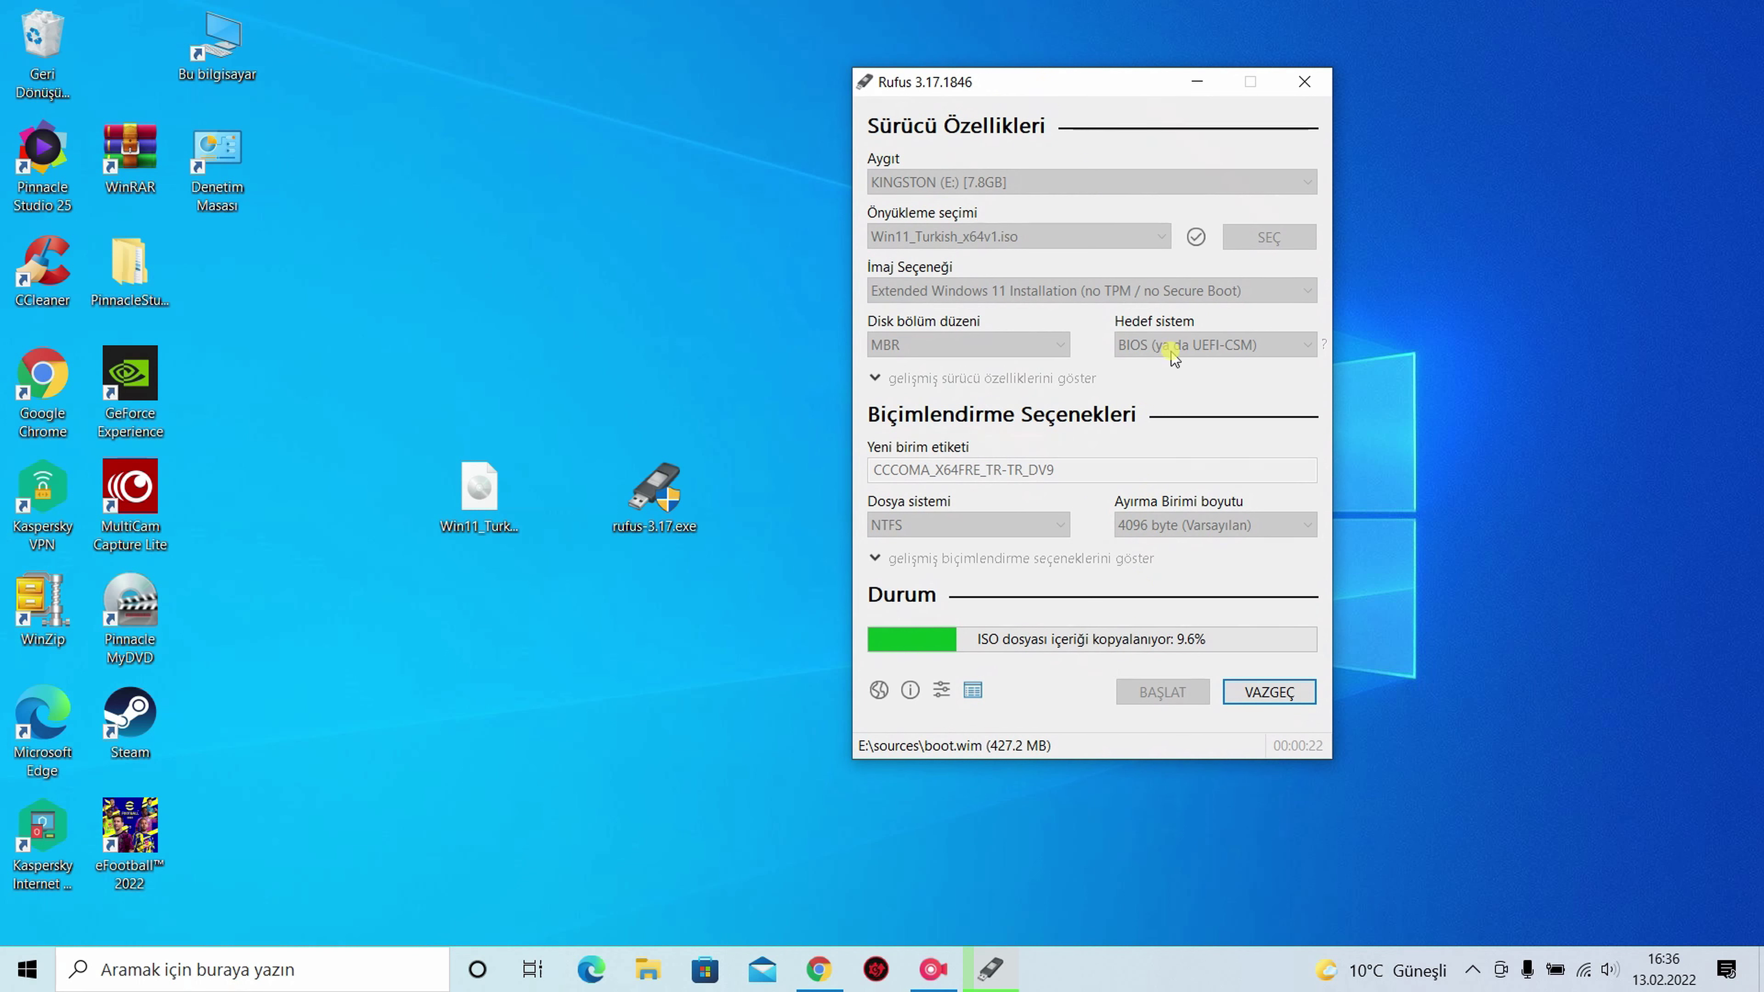
pyautogui.moveTo(1046, 84); pyautogui.dragTo(1071, 79)
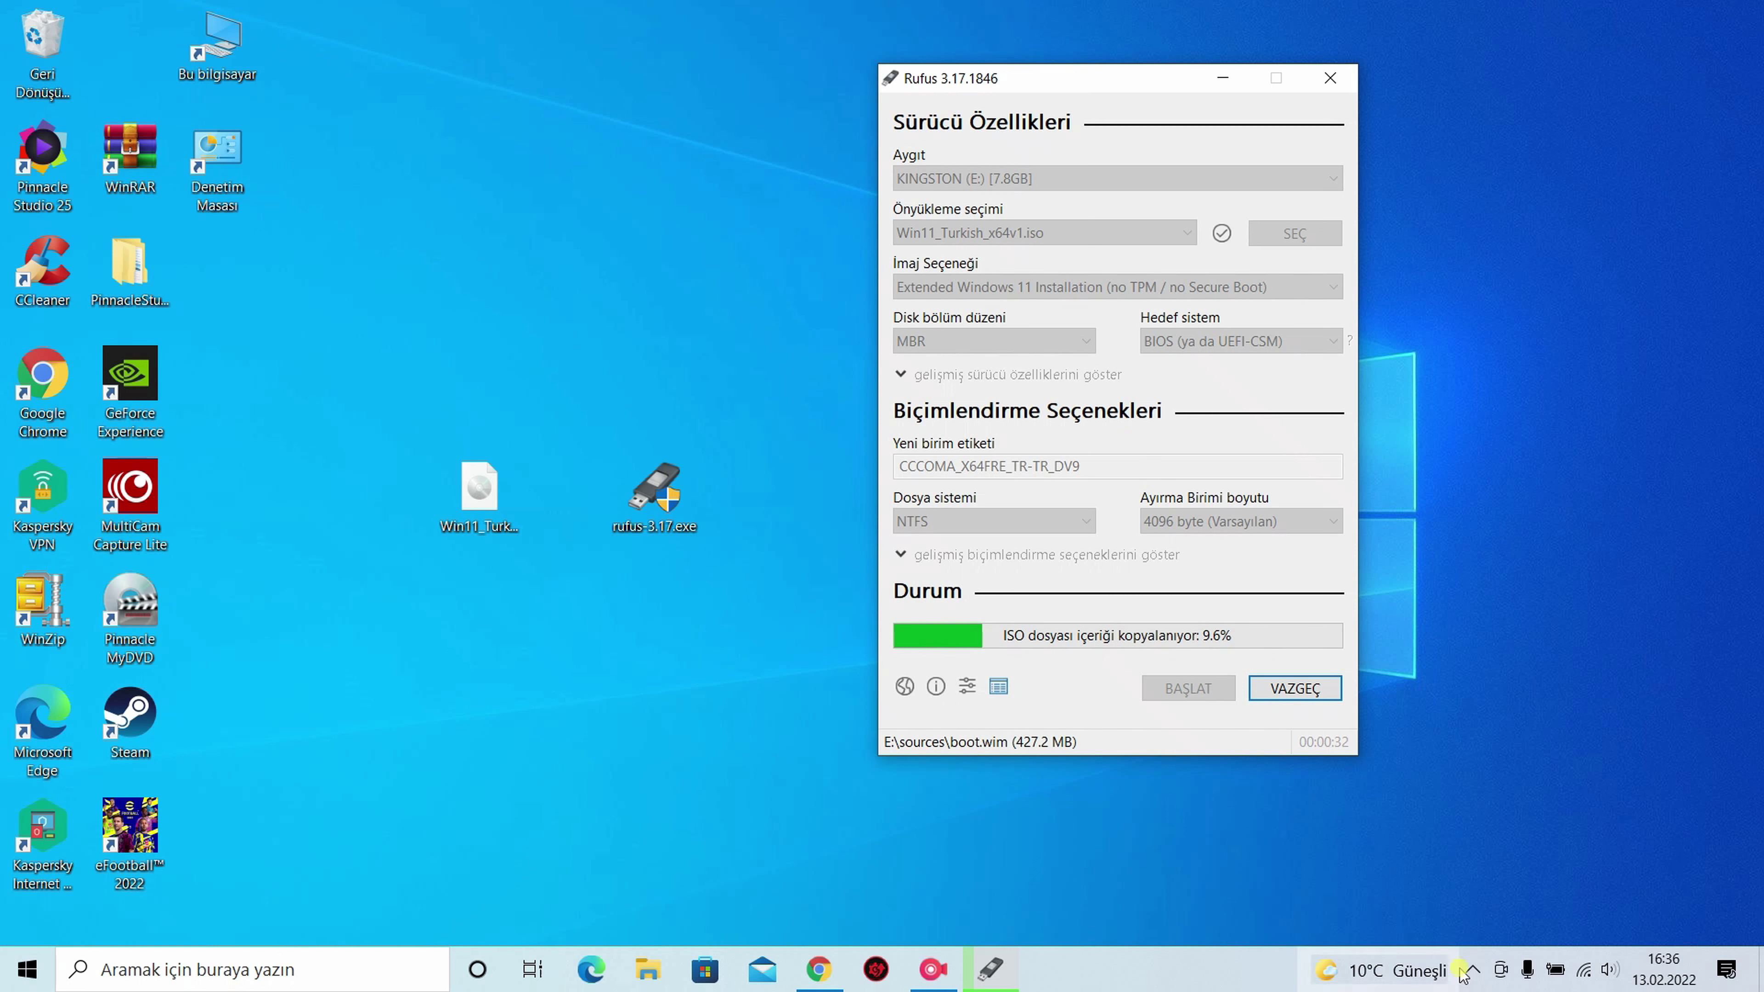
pyautogui.click(938, 971)
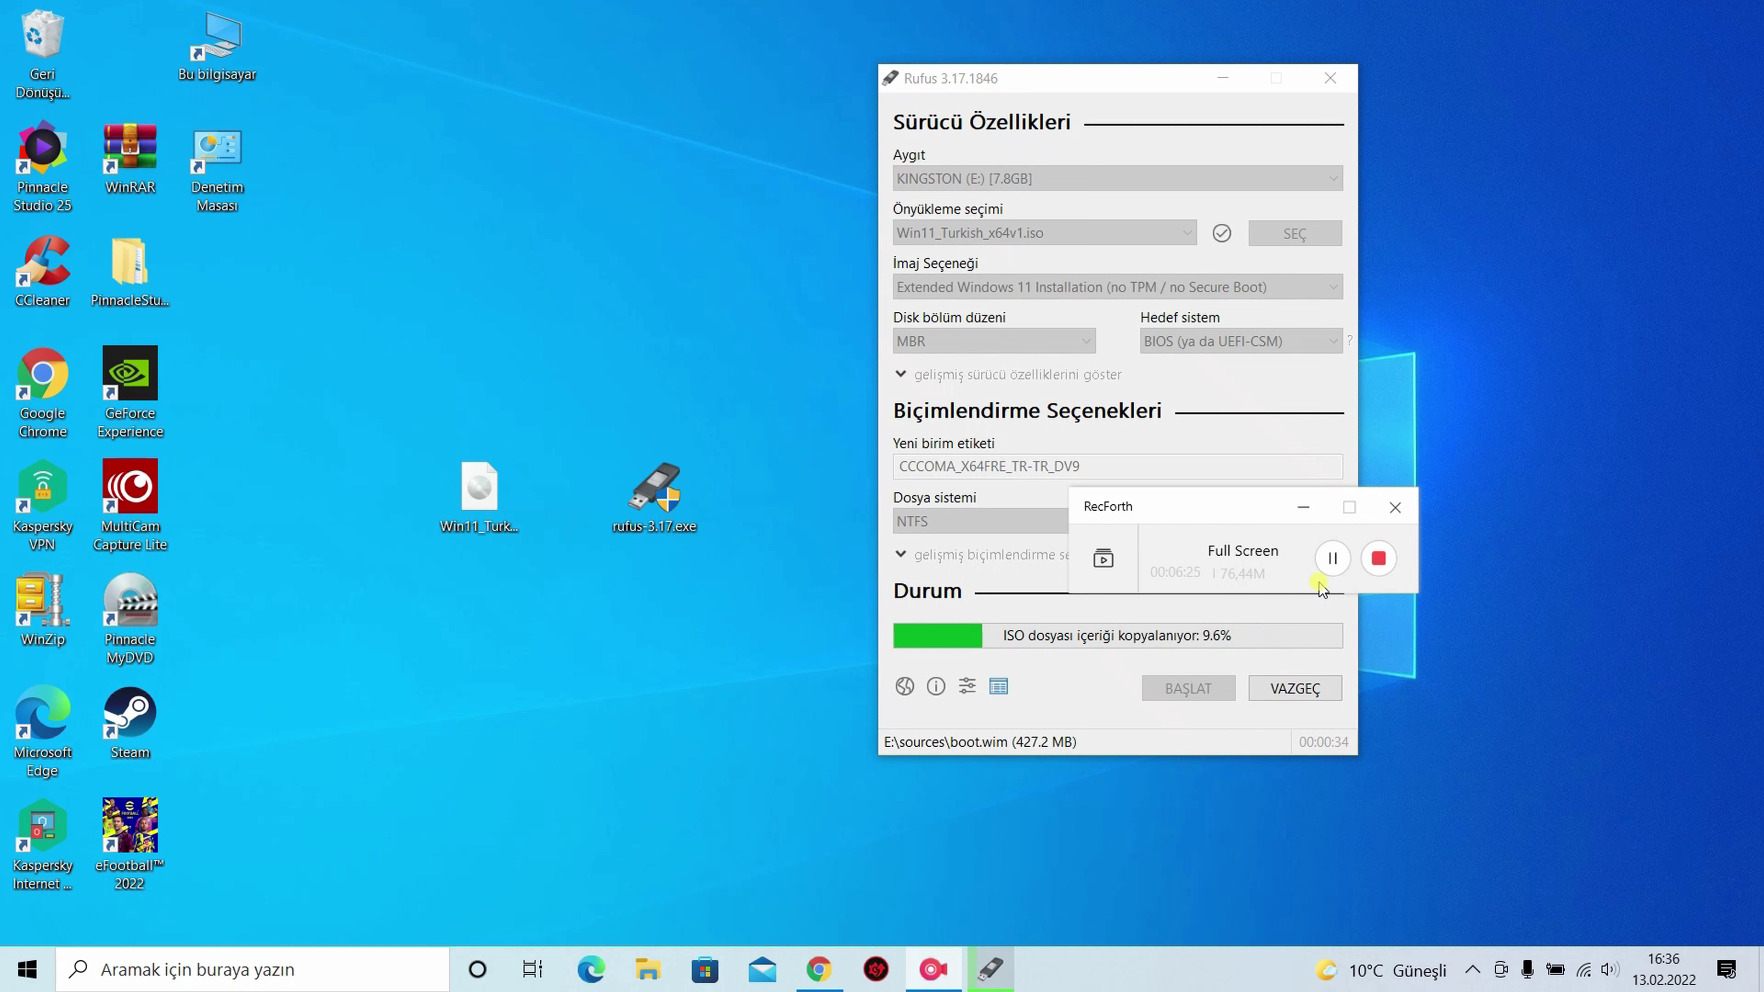
pyautogui.click(1332, 558)
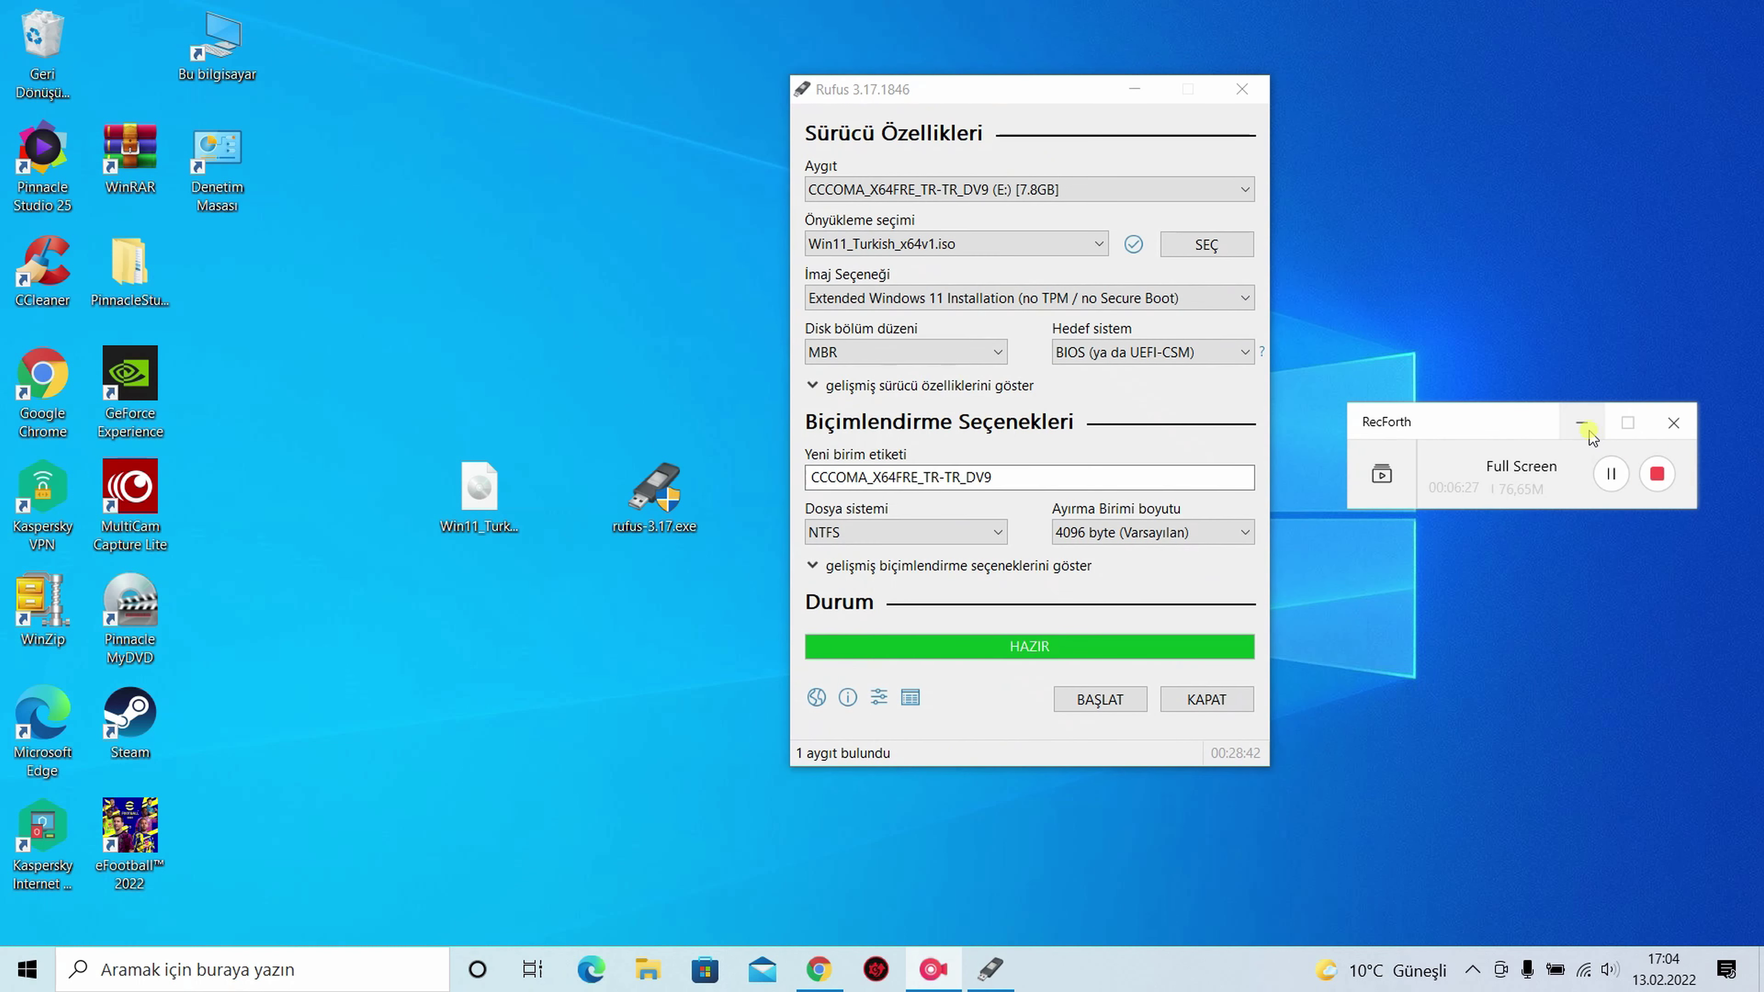
pyautogui.click(1581, 424)
pyautogui.moveTo(1026, 90); pyautogui.dragTo(1132, 84)
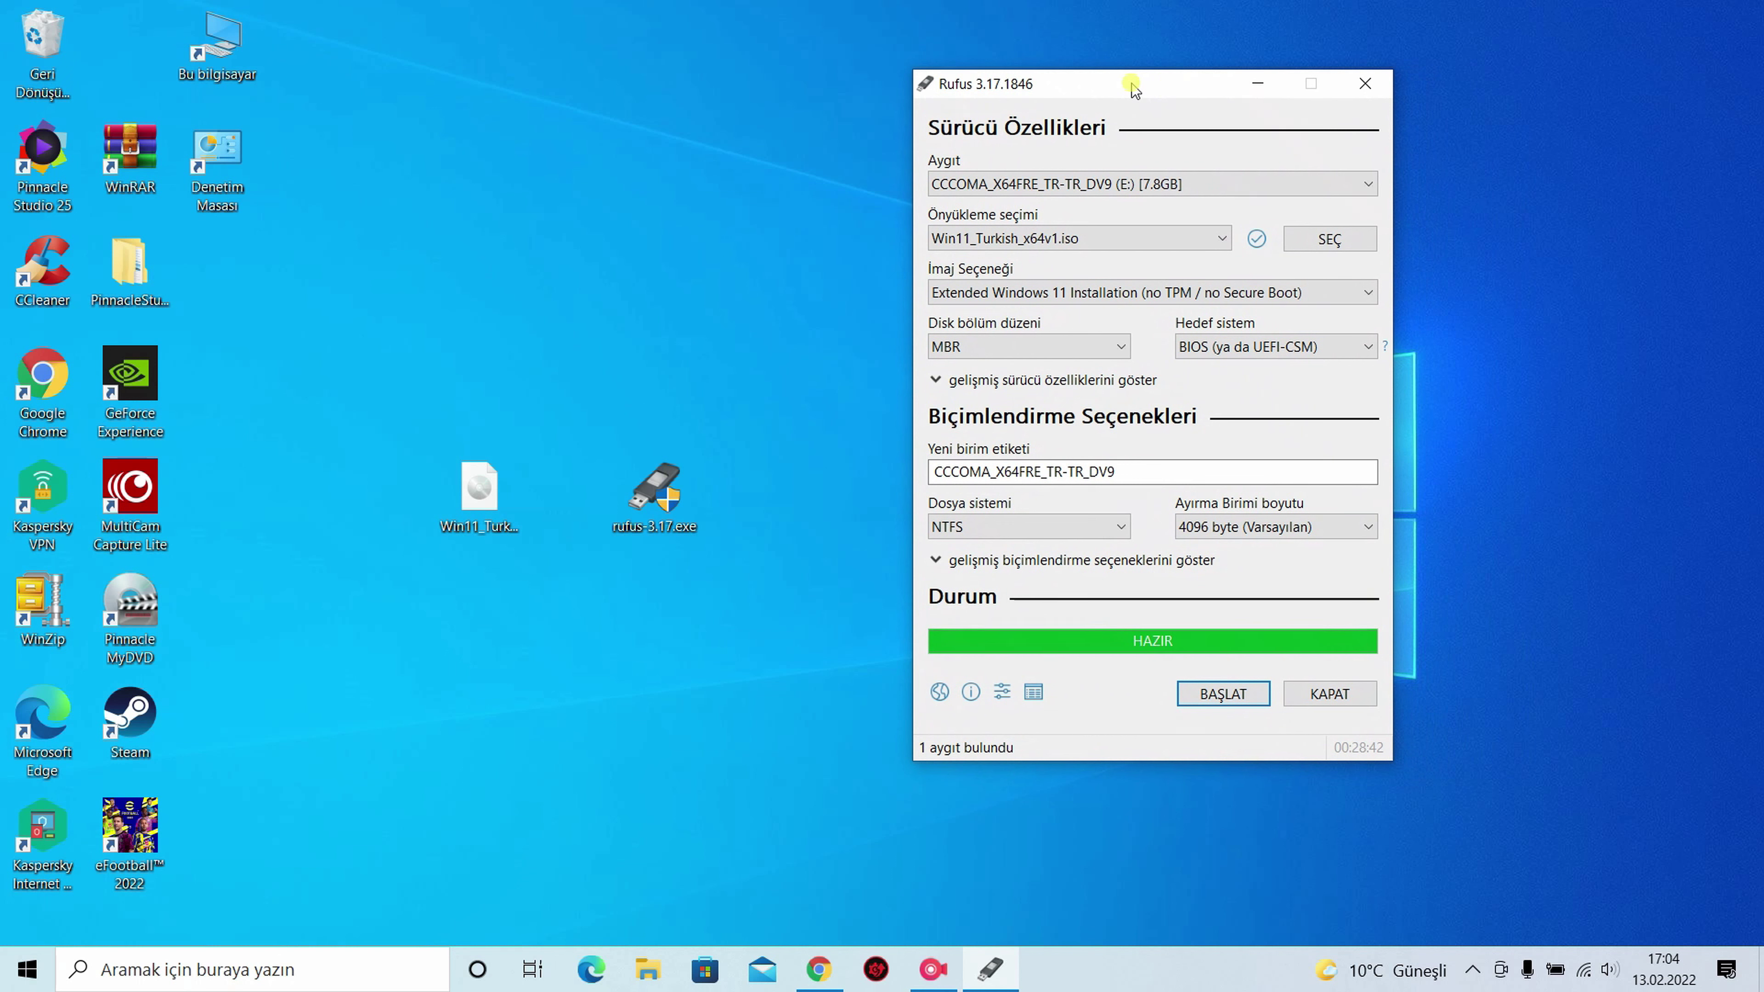
pyautogui.moveTo(1111, 79); pyautogui.dragTo(1055, 65)
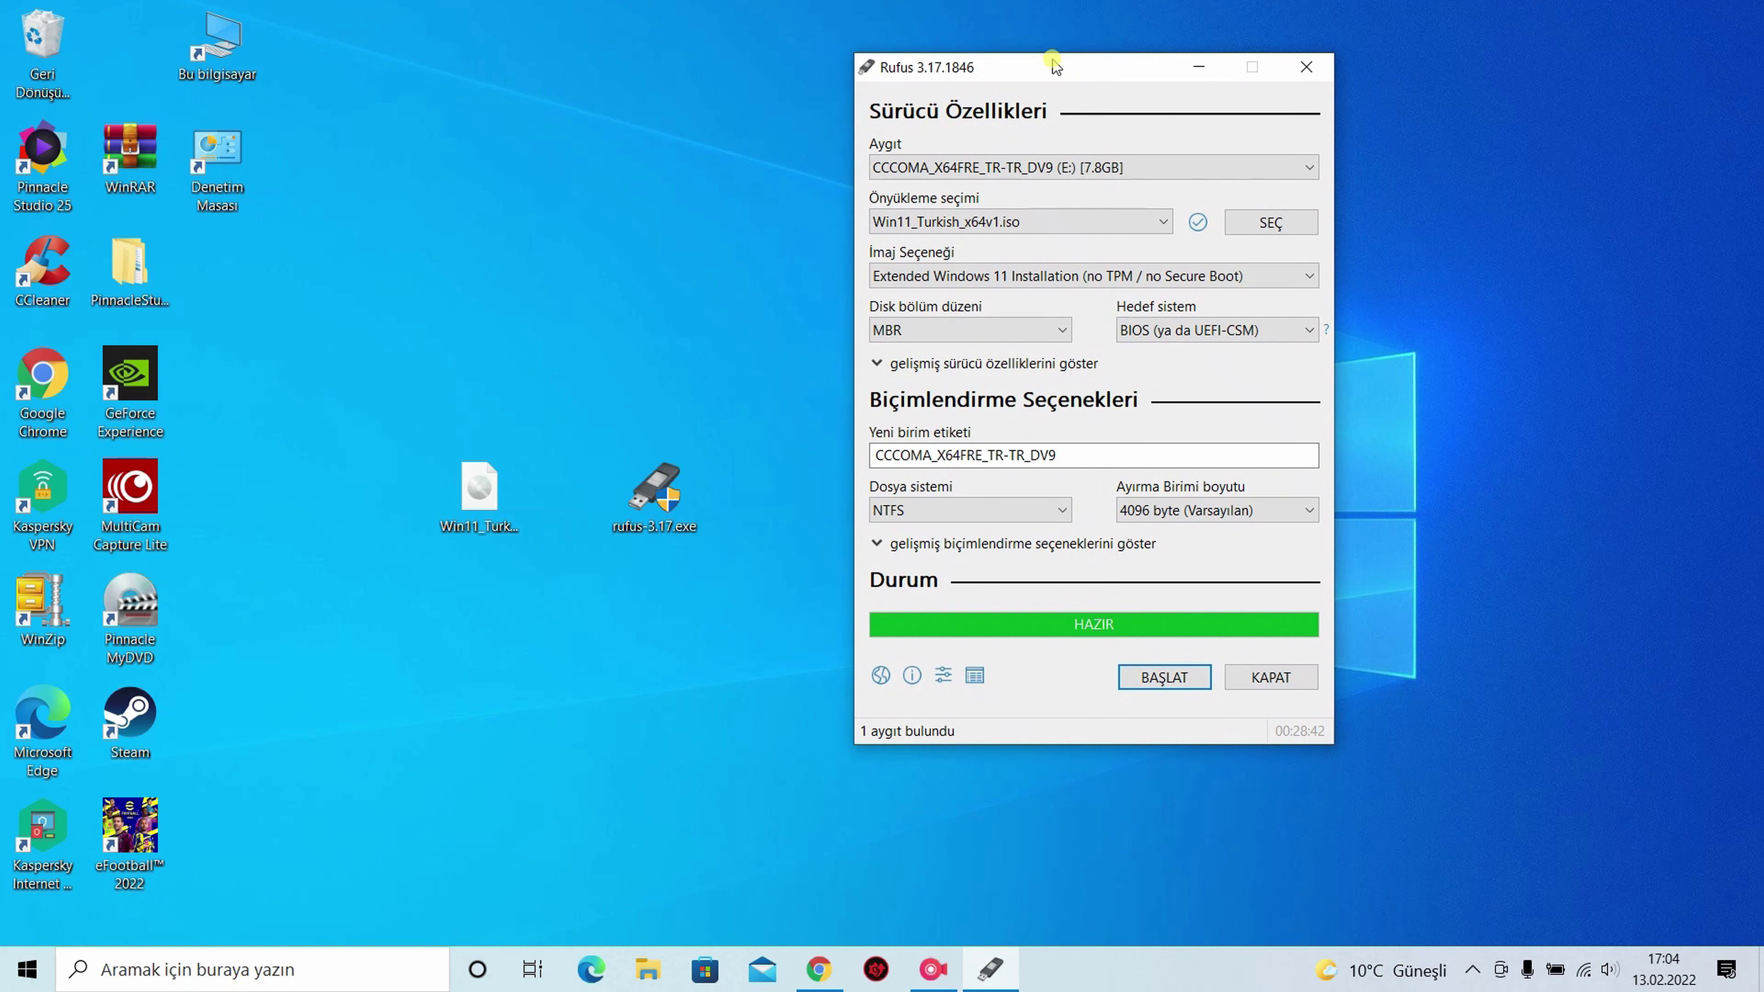
pyautogui.moveTo(1054, 66); pyautogui.dragTo(1054, 69)
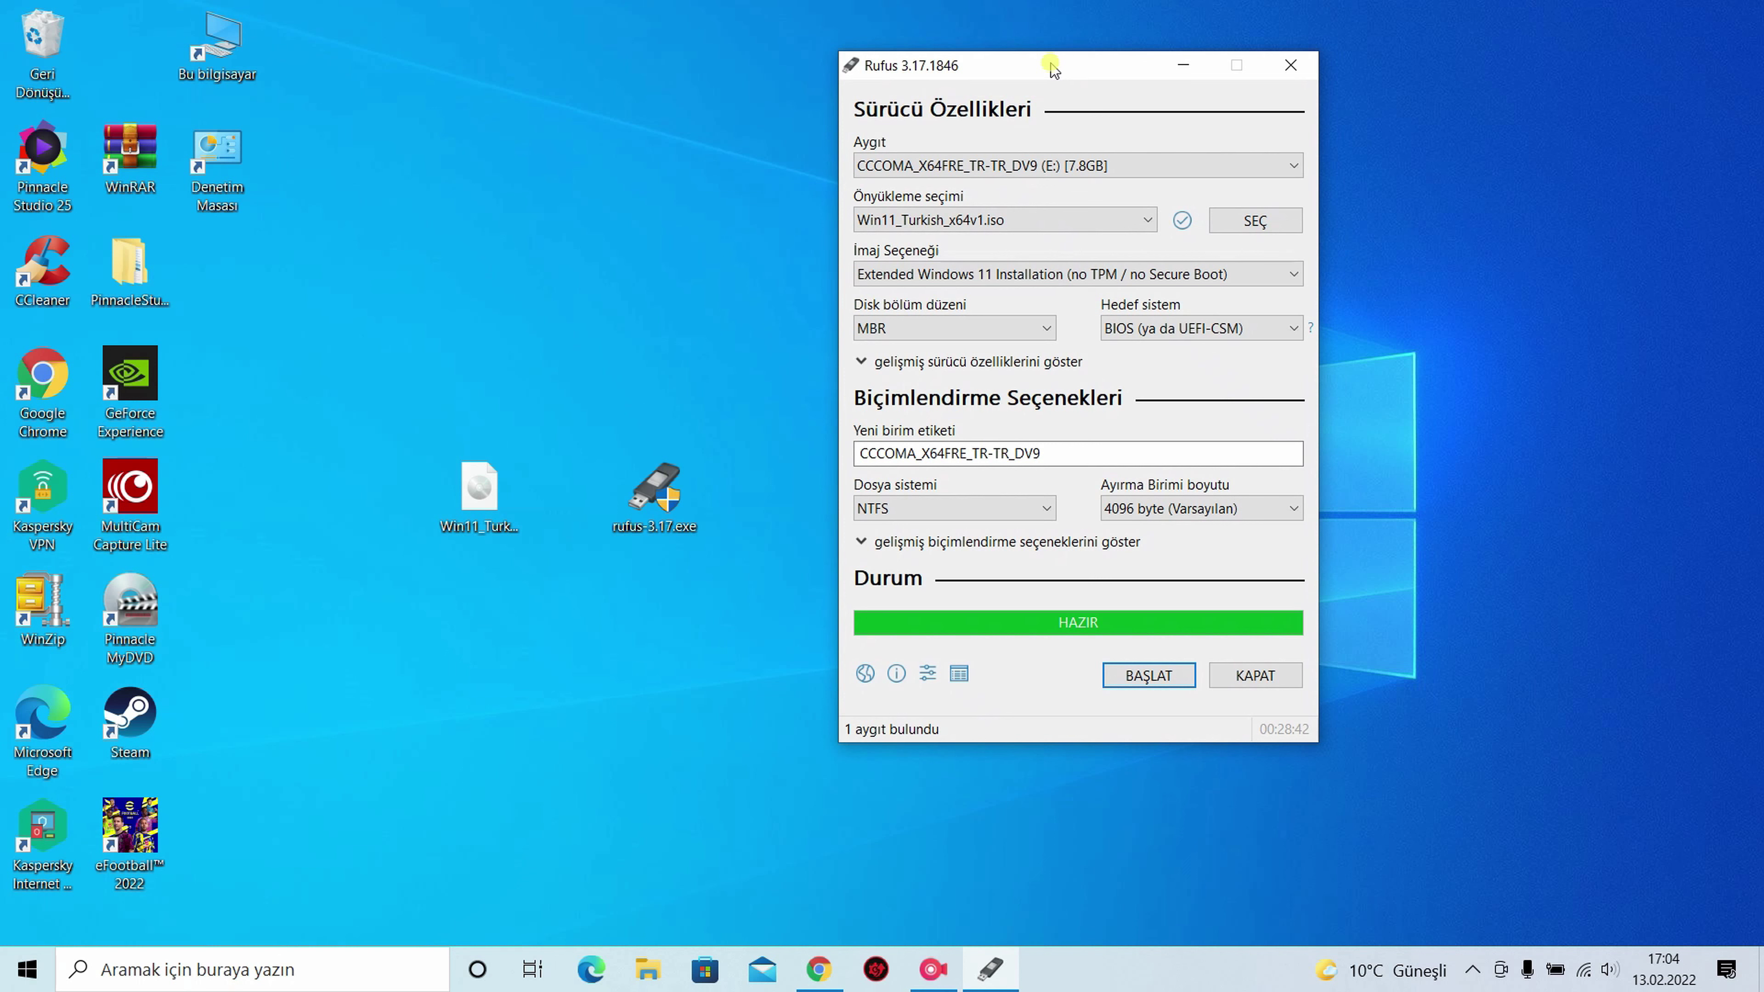
pyautogui.moveTo(1055, 69); pyautogui.dragTo(1067, 62)
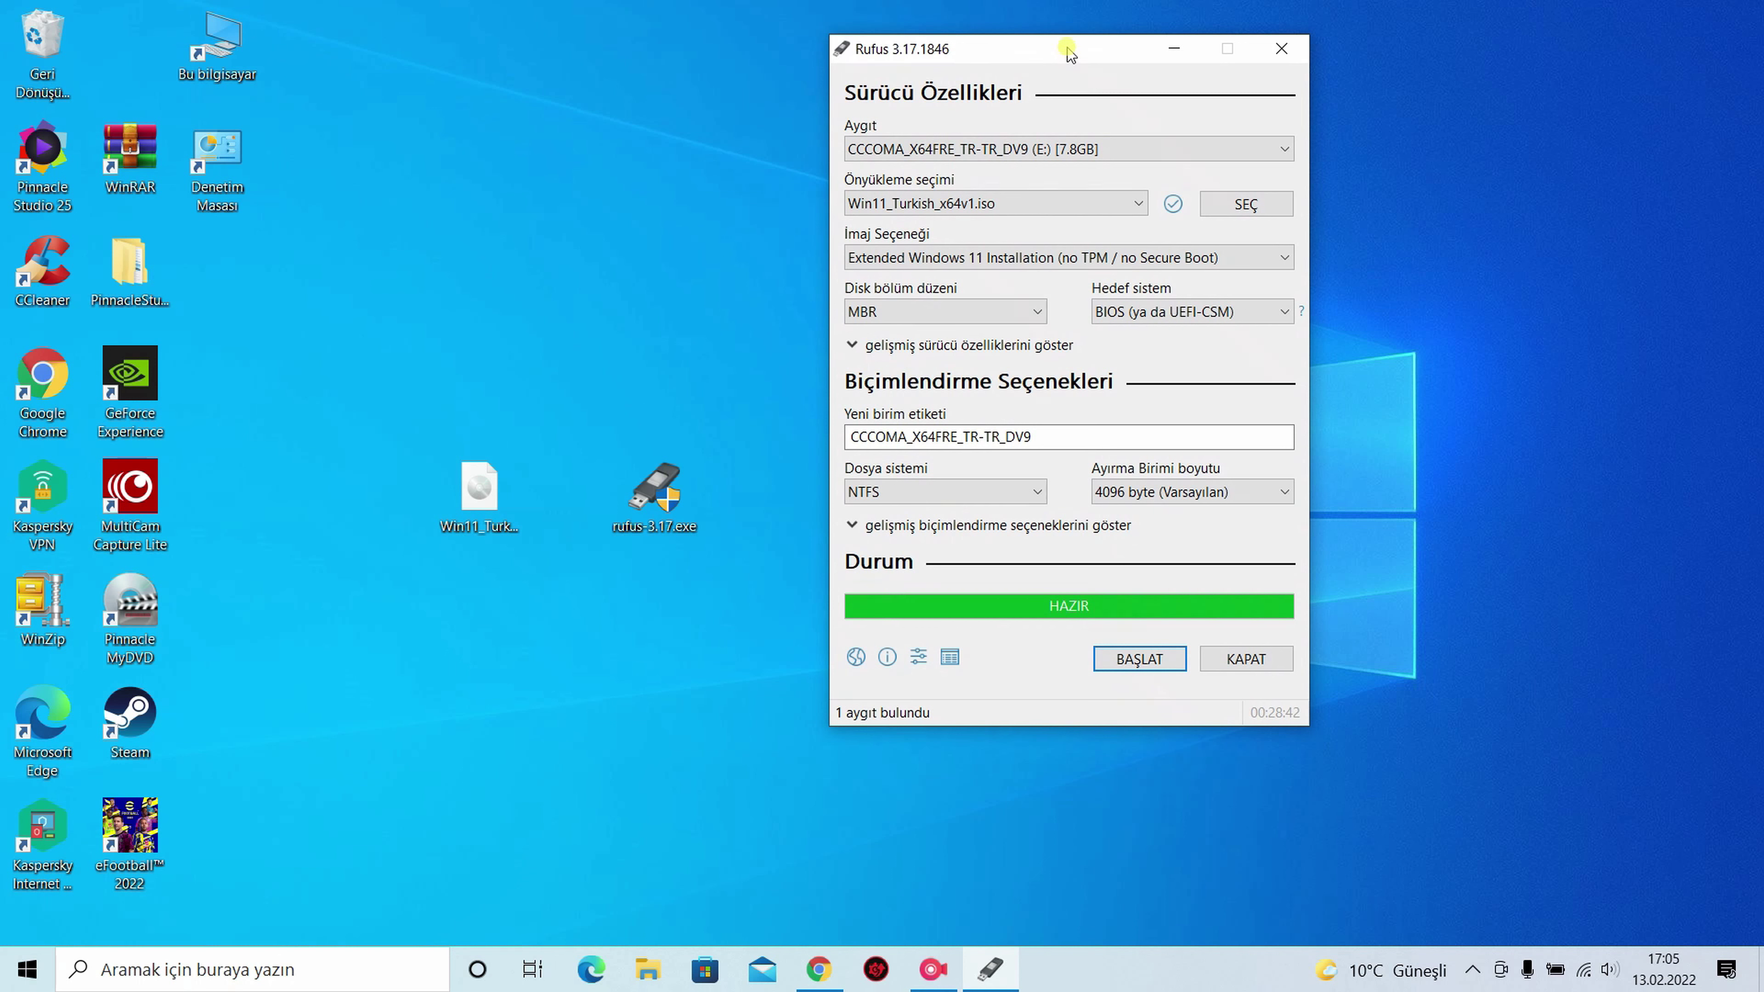
pyautogui.moveTo(1060, 50); pyautogui.dragTo(1046, 50)
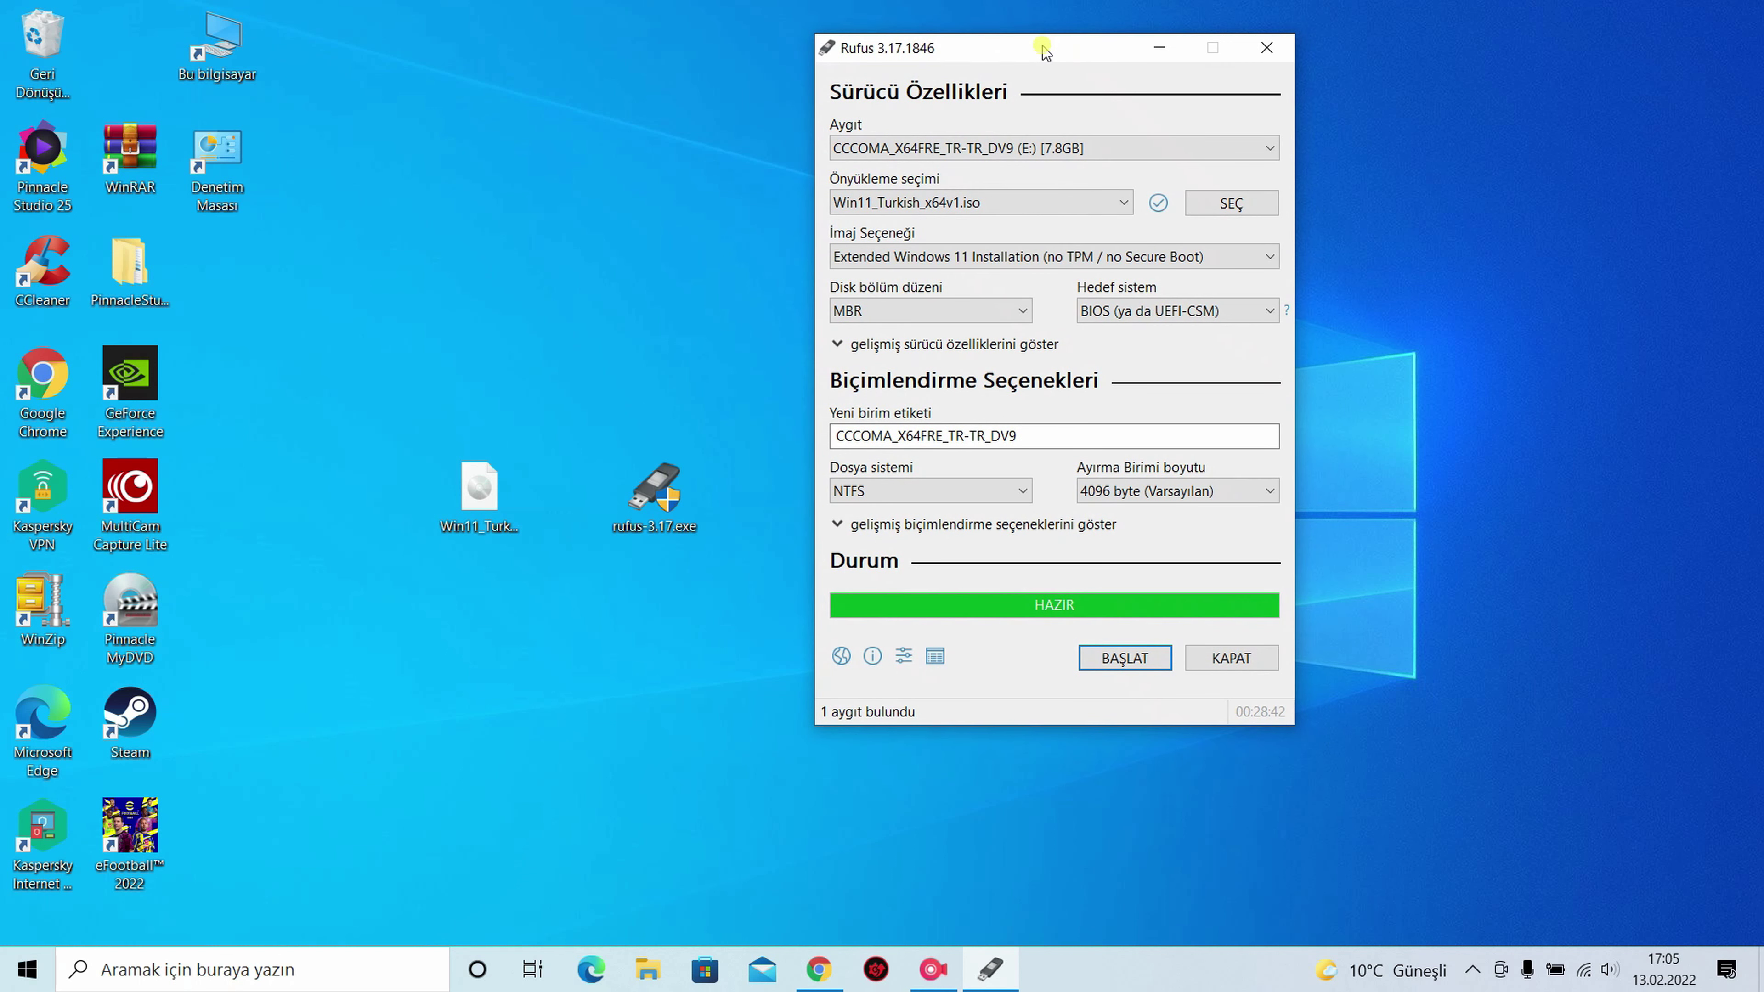
pyautogui.moveTo(1045, 50); pyautogui.dragTo(1077, 53)
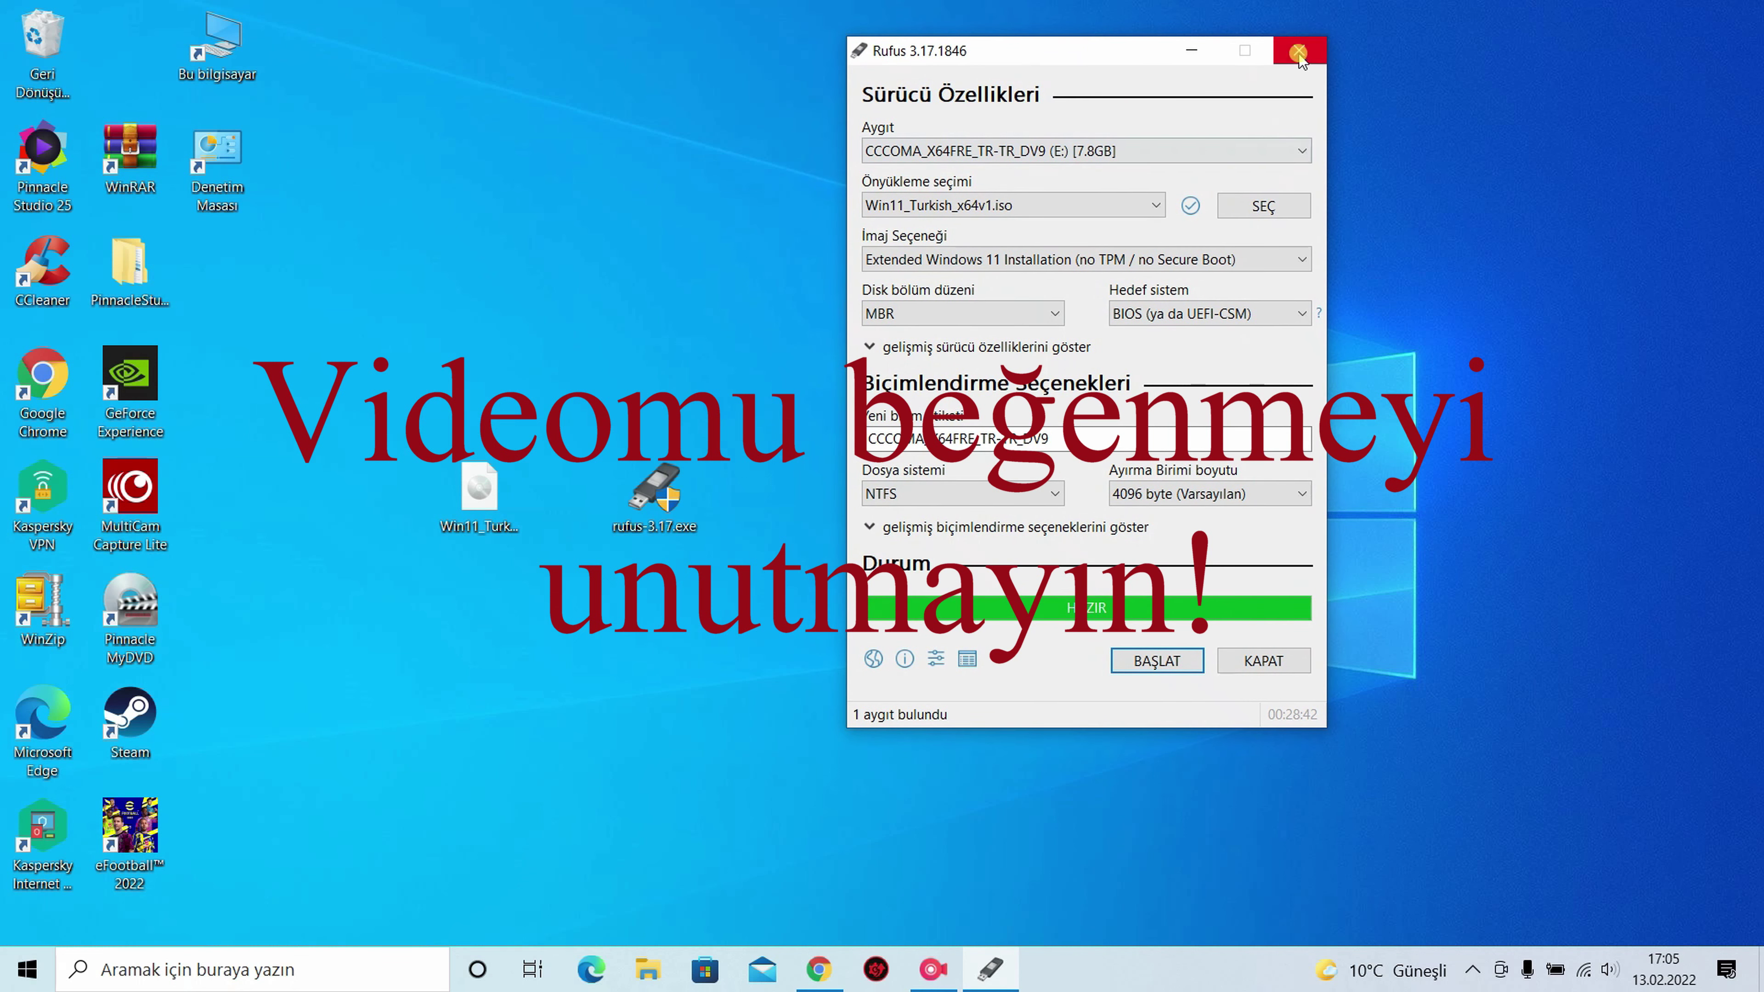
# Step: Close Rufus and return to the desktop
pyautogui.click(1263, 660)
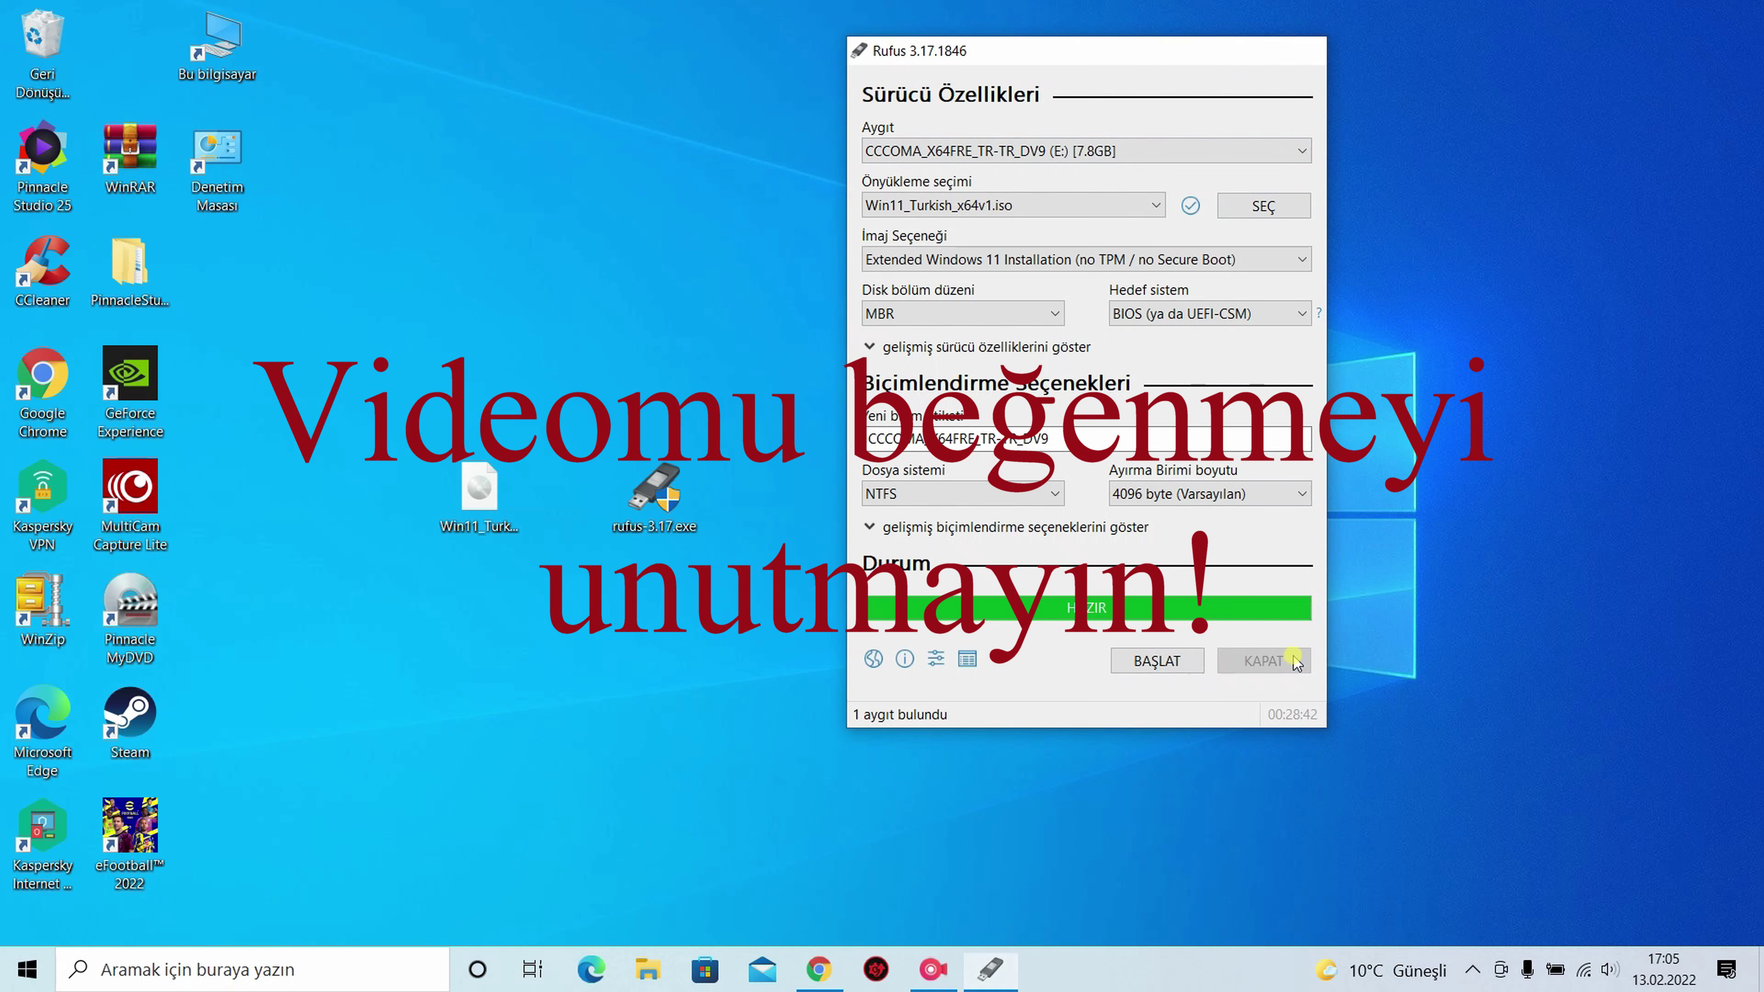
pyautogui.rightClick(1083, 245)
pyautogui.click(1141, 318)
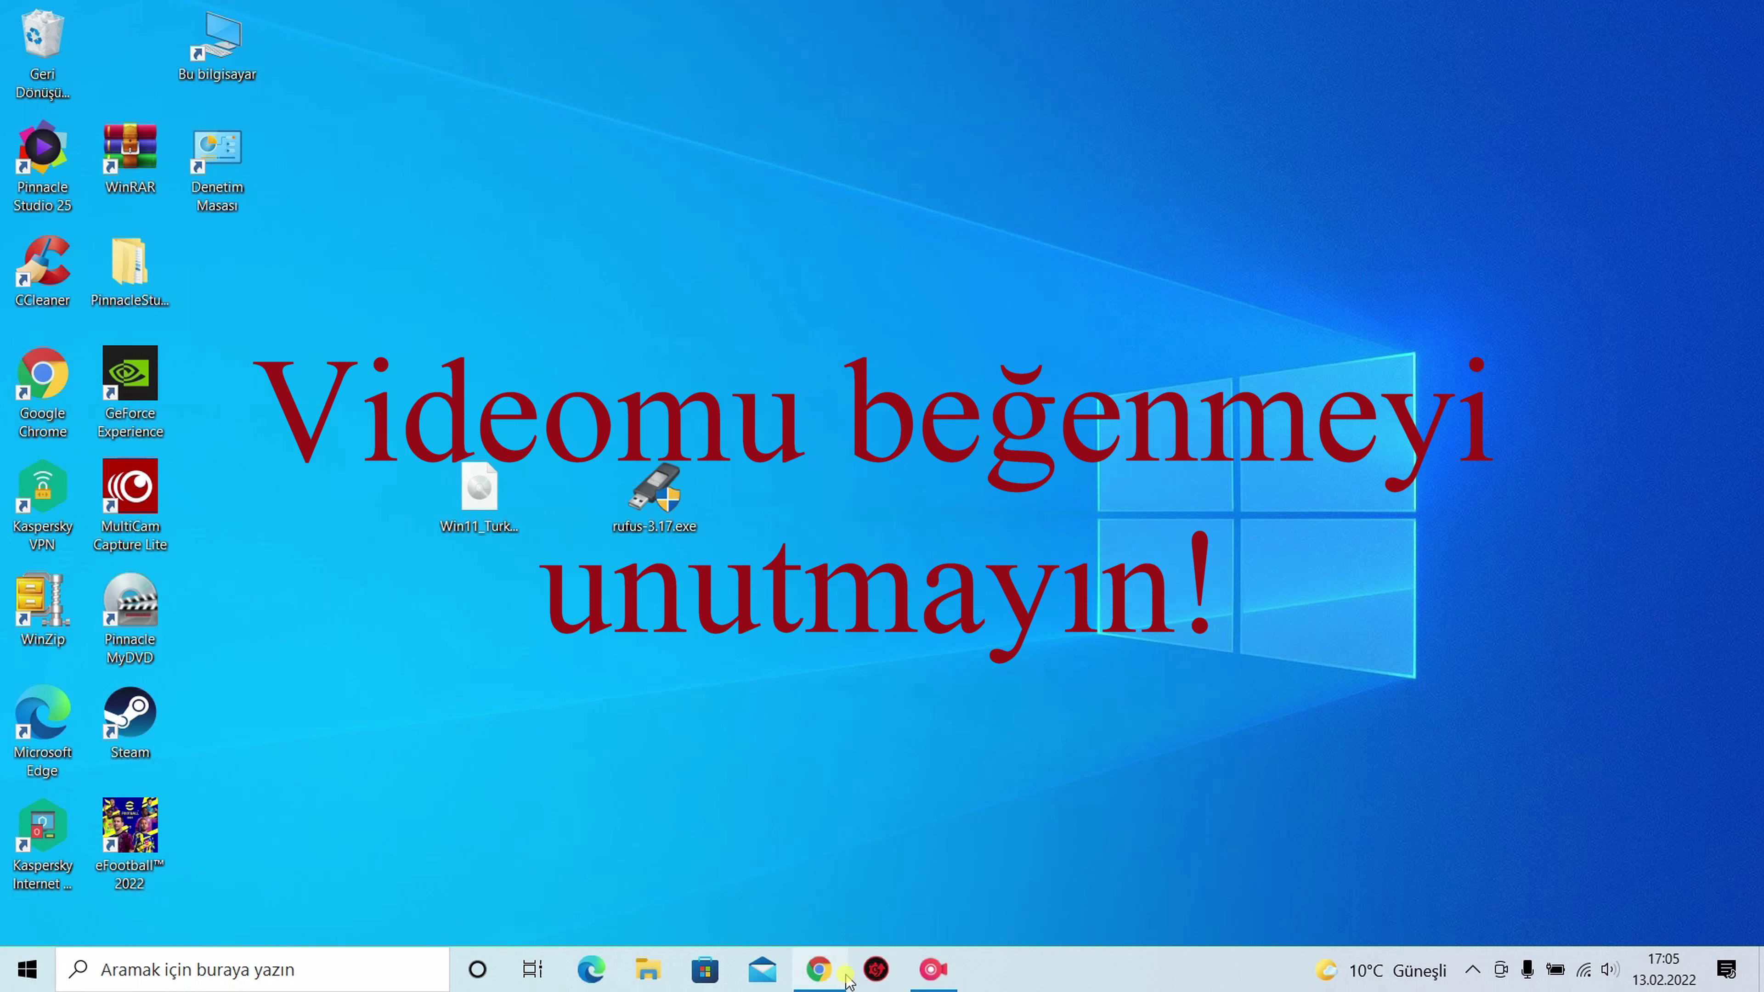
pyautogui.click(932, 969)
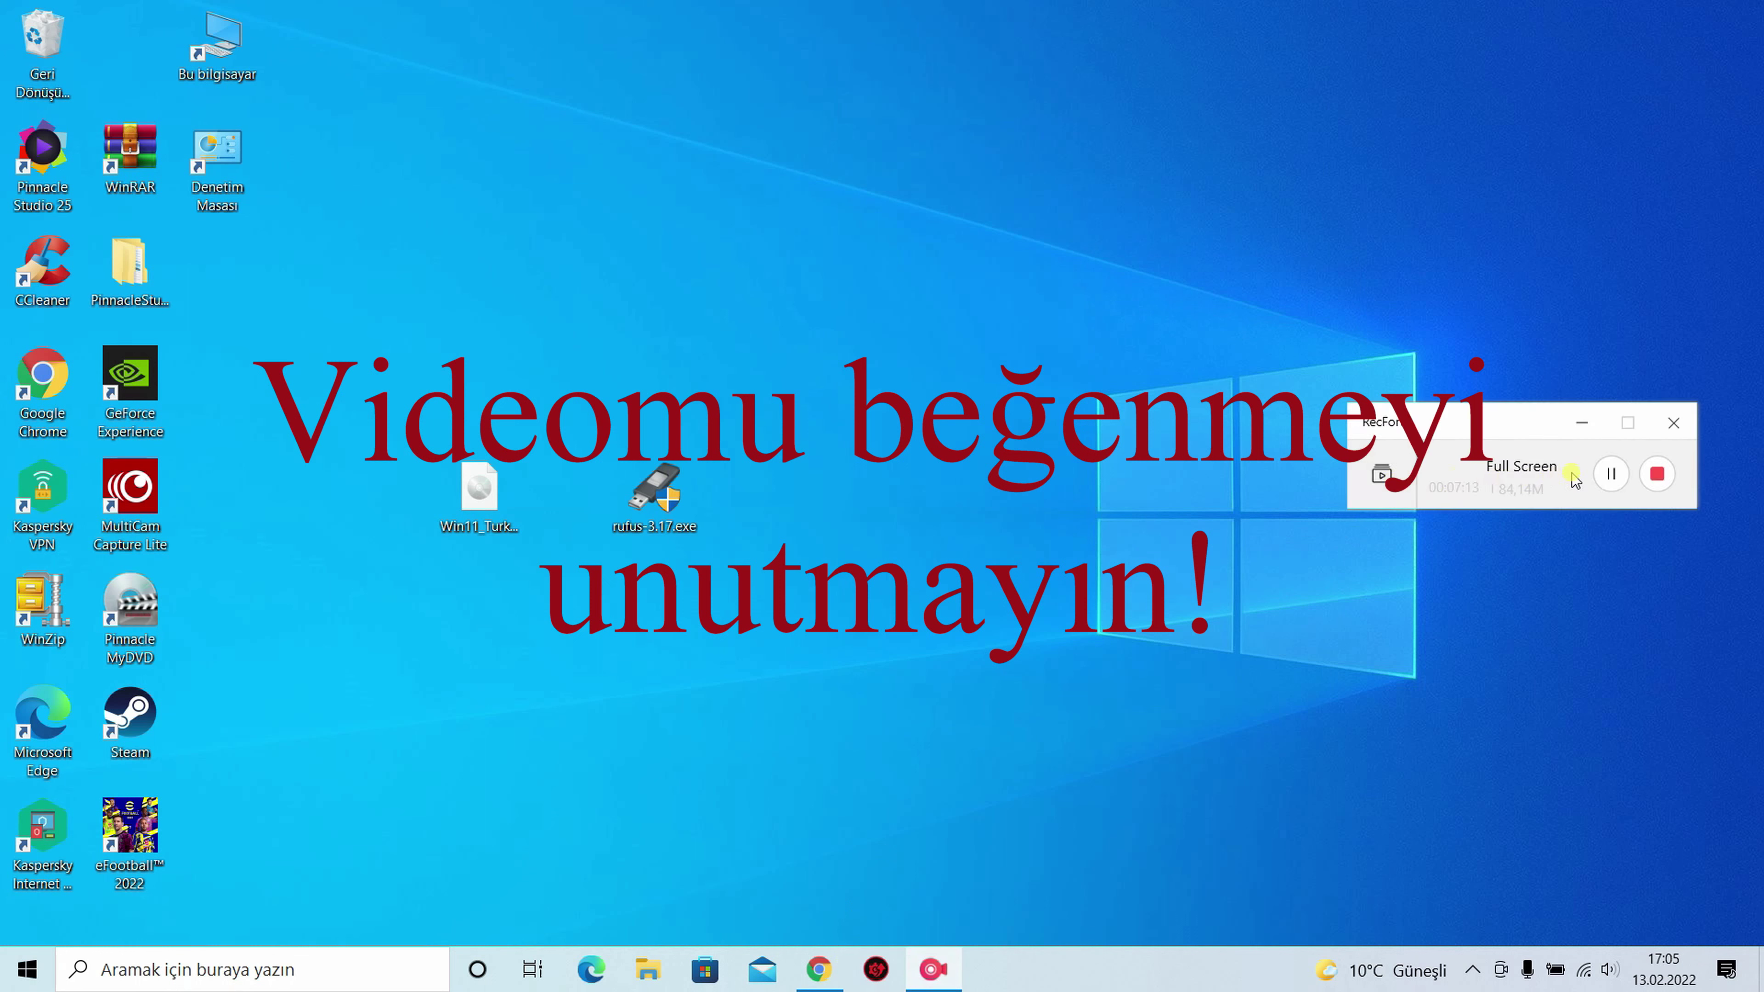